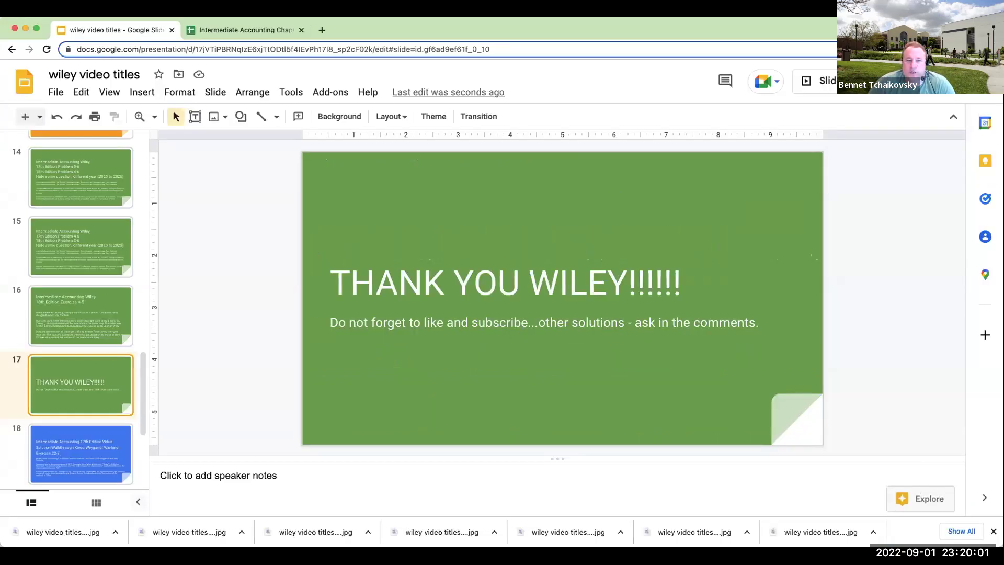
# Switch to the e4-05 spreadsheet and drag the Uhura Company balance-sheet image wider
pyautogui.click(252, 30)
pyautogui.scroll(5, 375, 284)
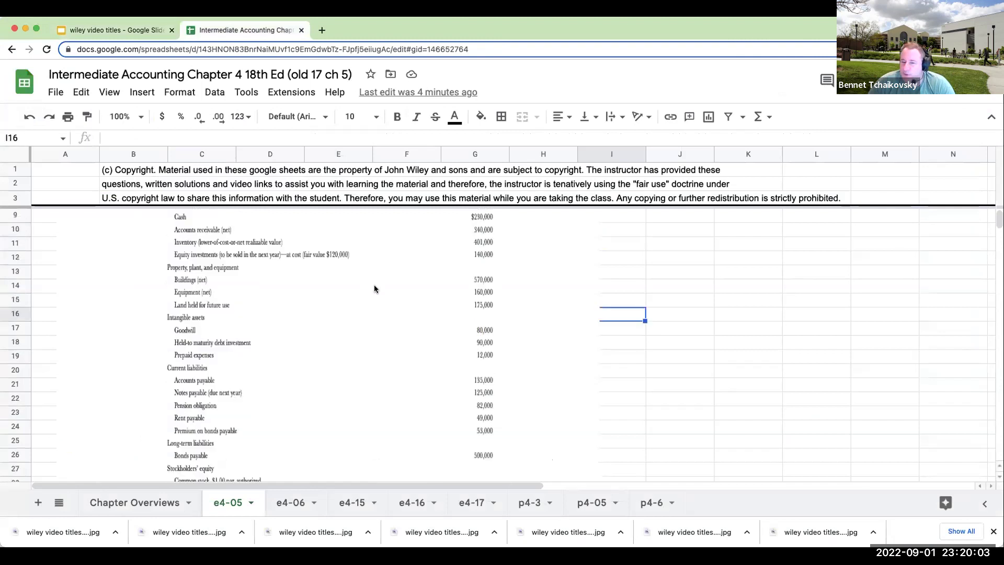
pyautogui.click(422, 354)
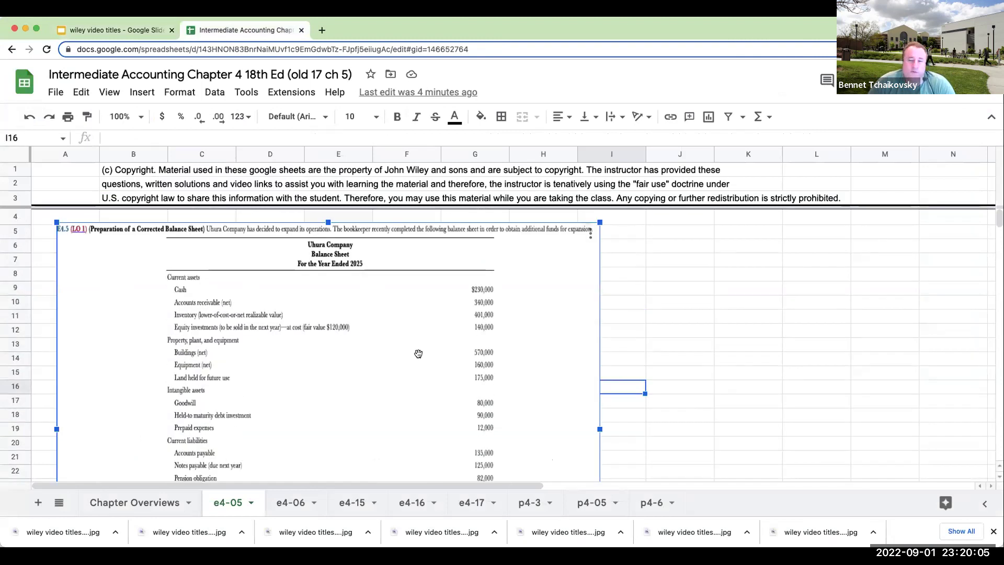
pyautogui.moveTo(601, 425); pyautogui.dragTo(757, 425)
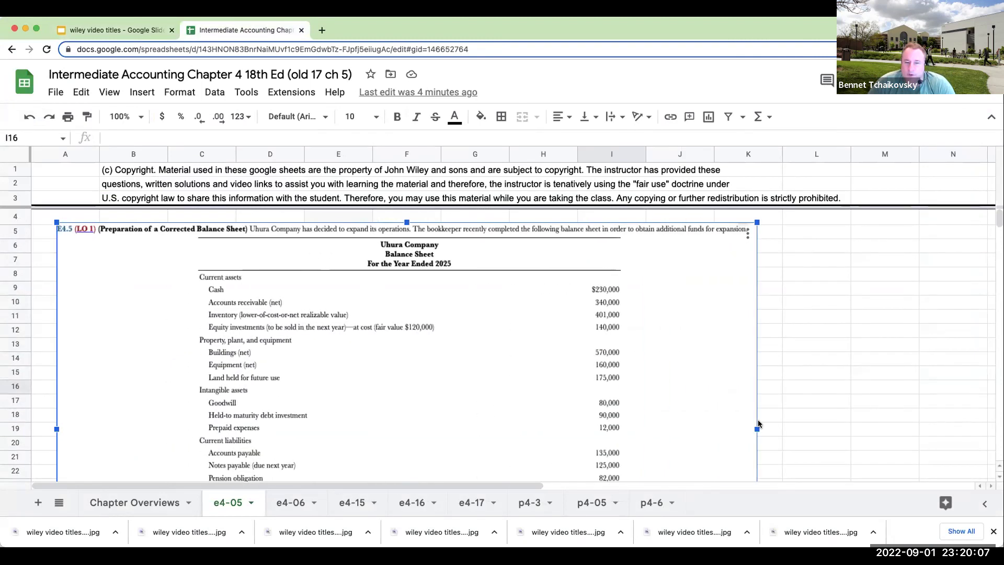
pyautogui.click(852, 326)
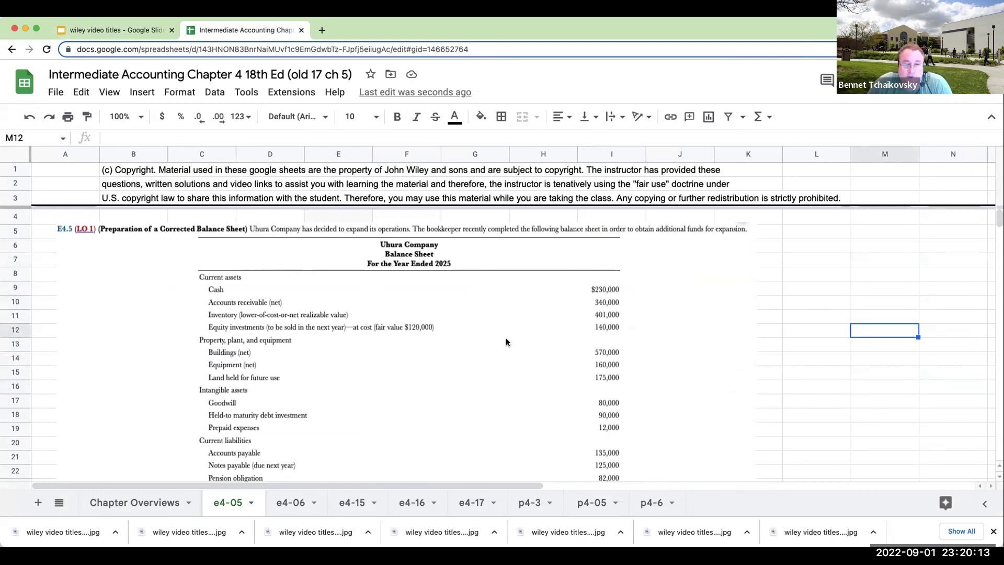
pyautogui.scroll(-3, 506, 338)
pyautogui.scroll(-6, 494, 319)
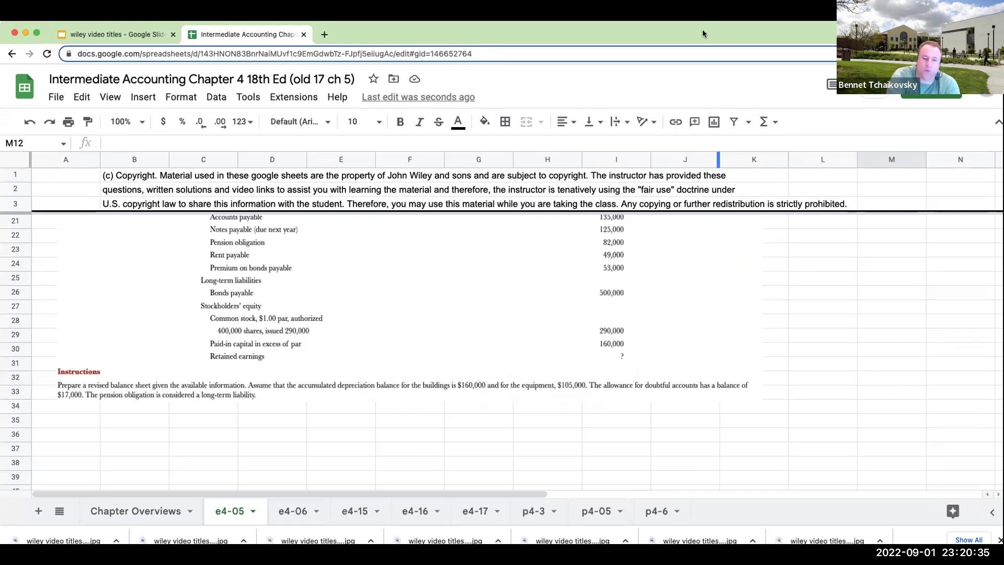
# Enter 'Uhura Company', 'Balance Sheet' and 'as of 12/31/25' down column L from L6
pyautogui.scroll(5, 805, 303)
pyautogui.click(820, 268)
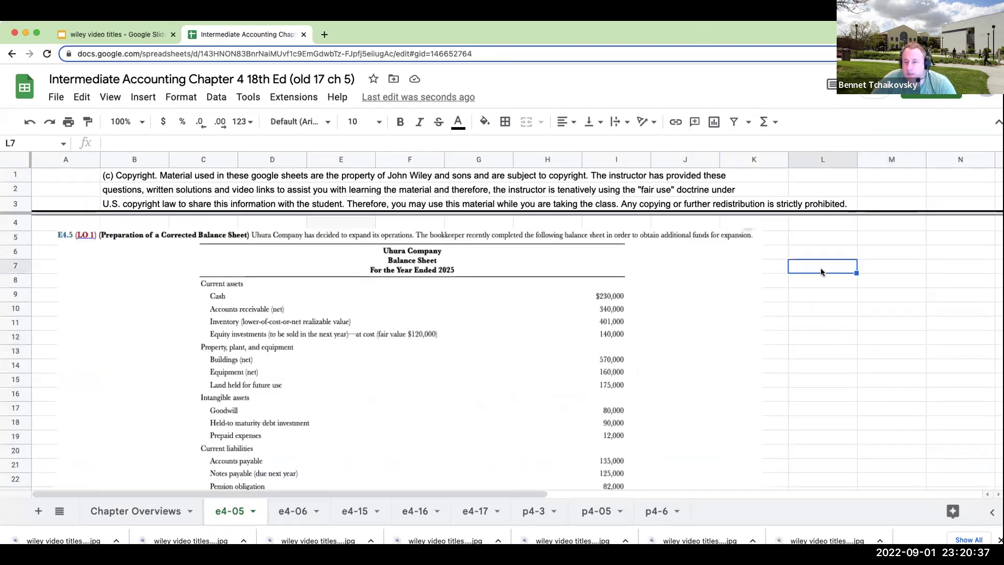
pyautogui.press('Up')
pyautogui.write('Ur')
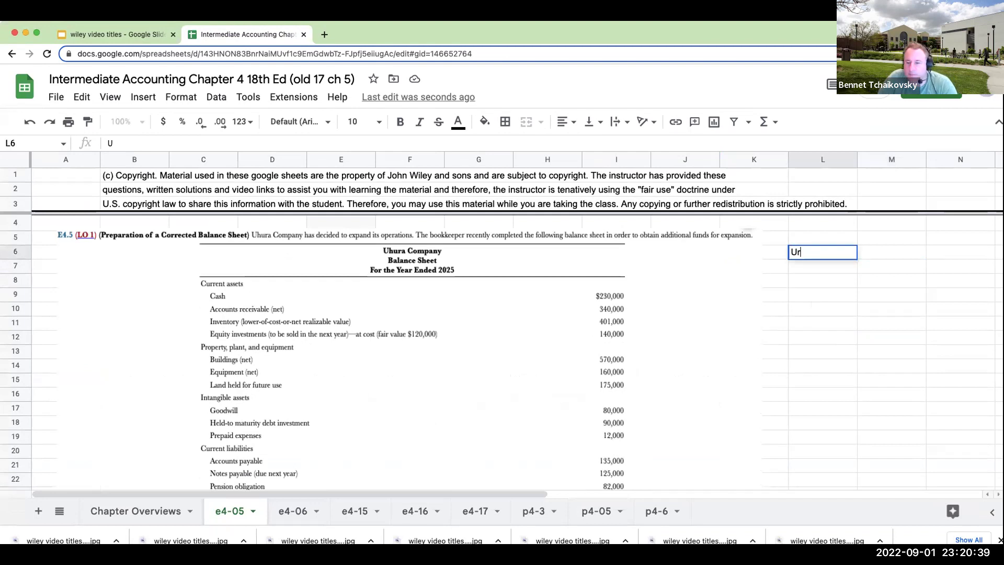
pyautogui.write('ura Com')
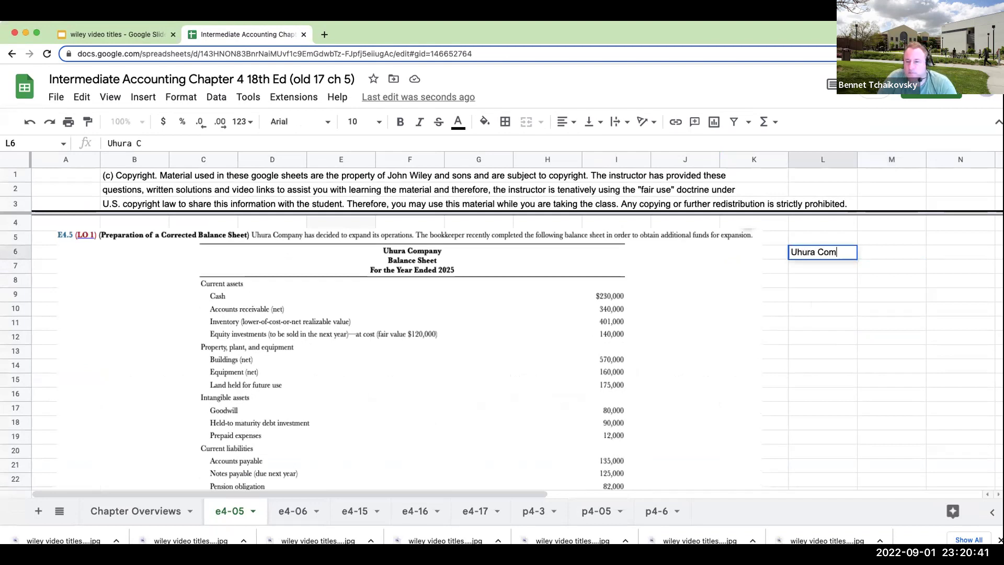
pyautogui.write('pany')
pyautogui.press('Return')
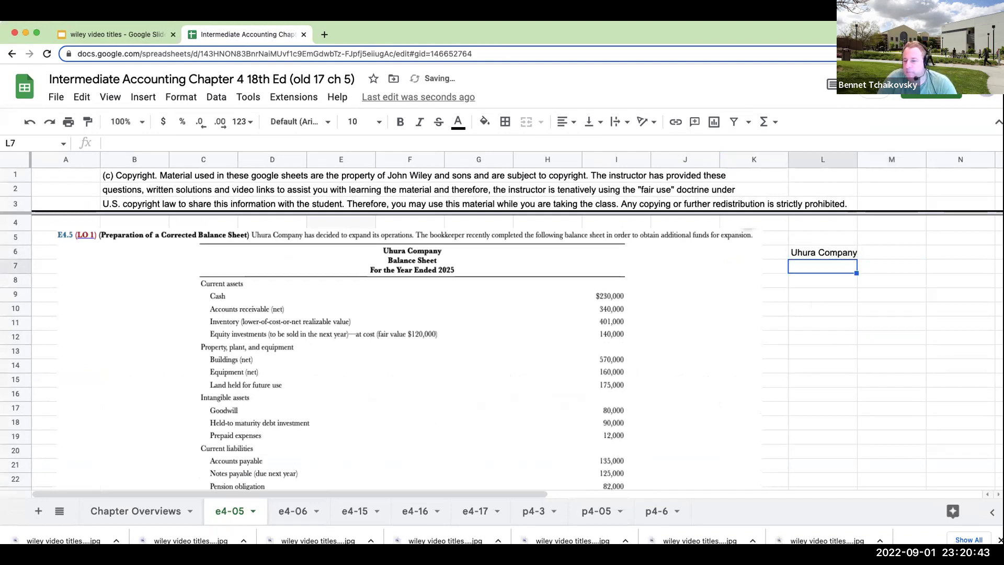
pyautogui.write('Balance Sheet')
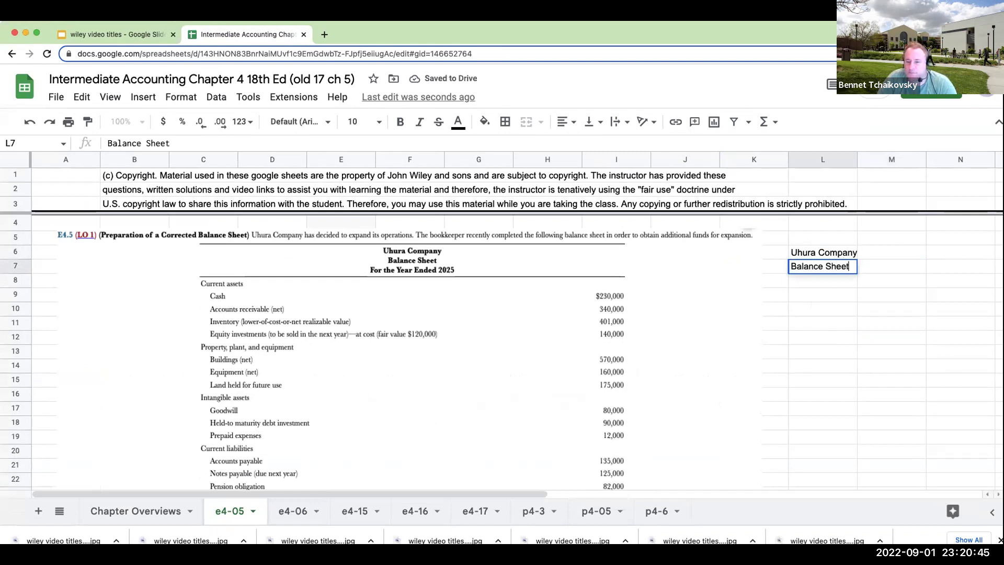
pyautogui.press('Return')
pyautogui.write('as of 12/31')
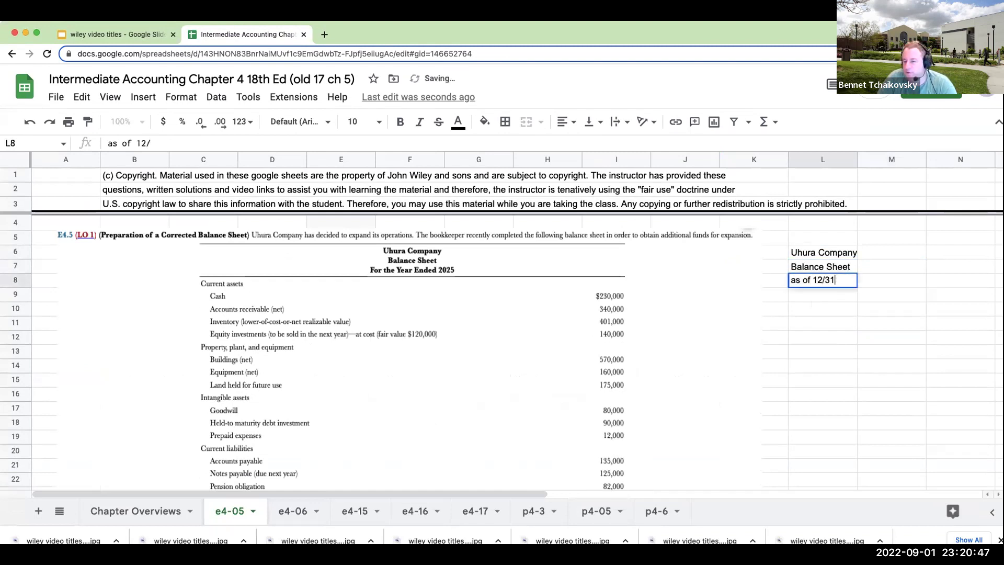
pyautogui.write('/25')
pyautogui.press('Return')
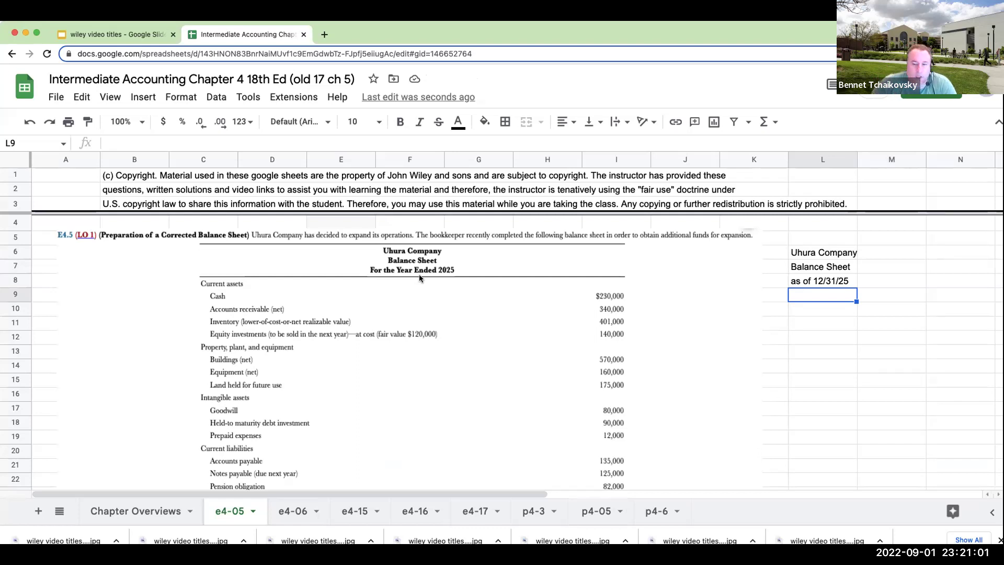
# Type the labels Assets, Current assets and Cash in L10:L12
pyautogui.click(819, 312)
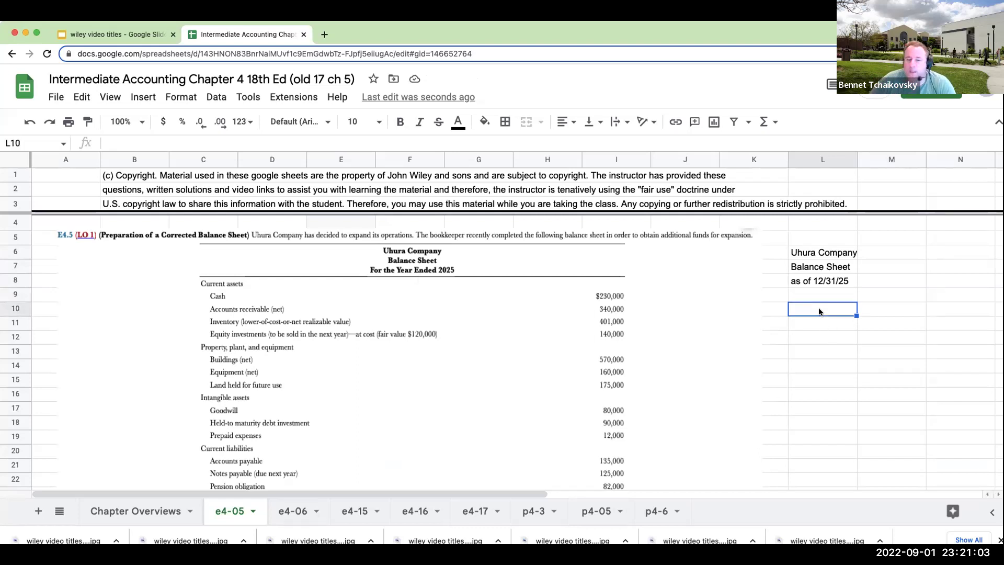
pyautogui.write('ASset')
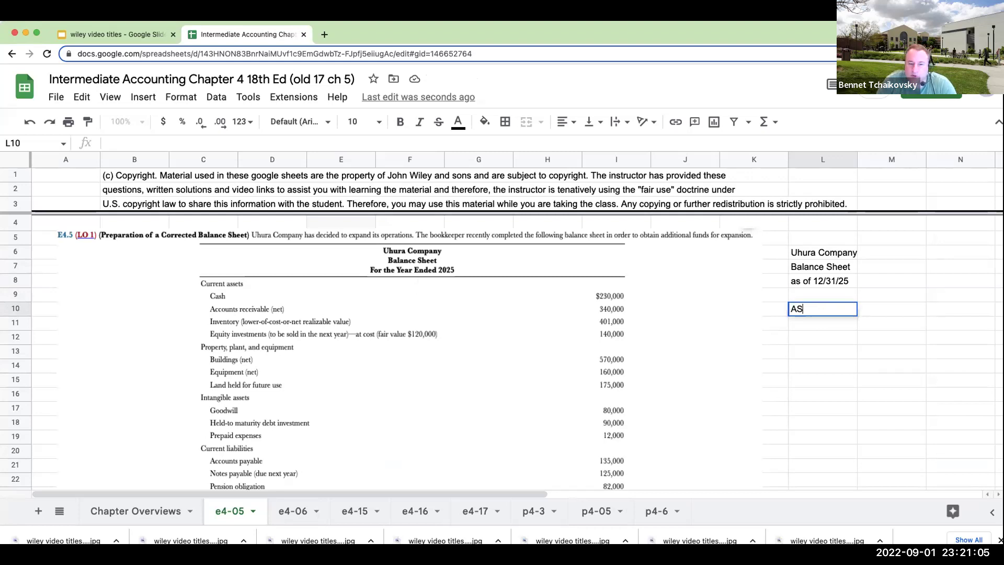
pyautogui.press('BackSpace')
pyautogui.press('BackSpace')
pyautogui.press('BackSpace')
pyautogui.press('BackSpace')
pyautogui.write('ssets')
pyautogui.press('Return')
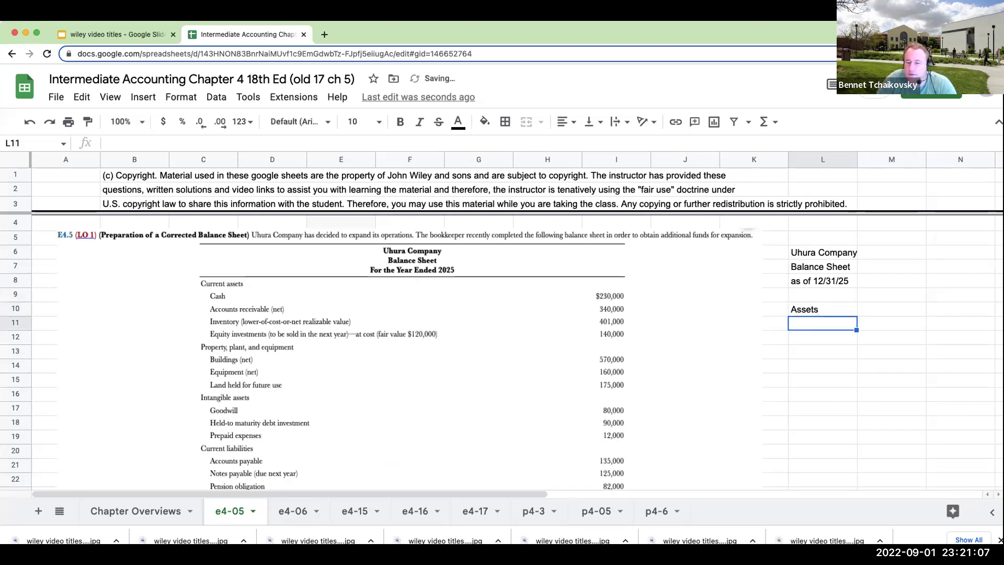
pyautogui.write('Current assets')
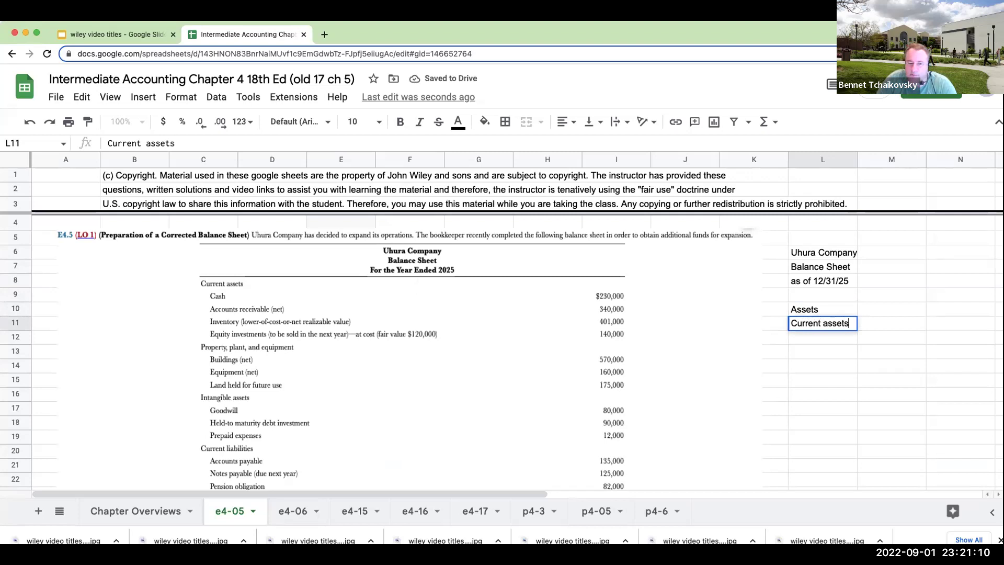
pyautogui.press('Return')
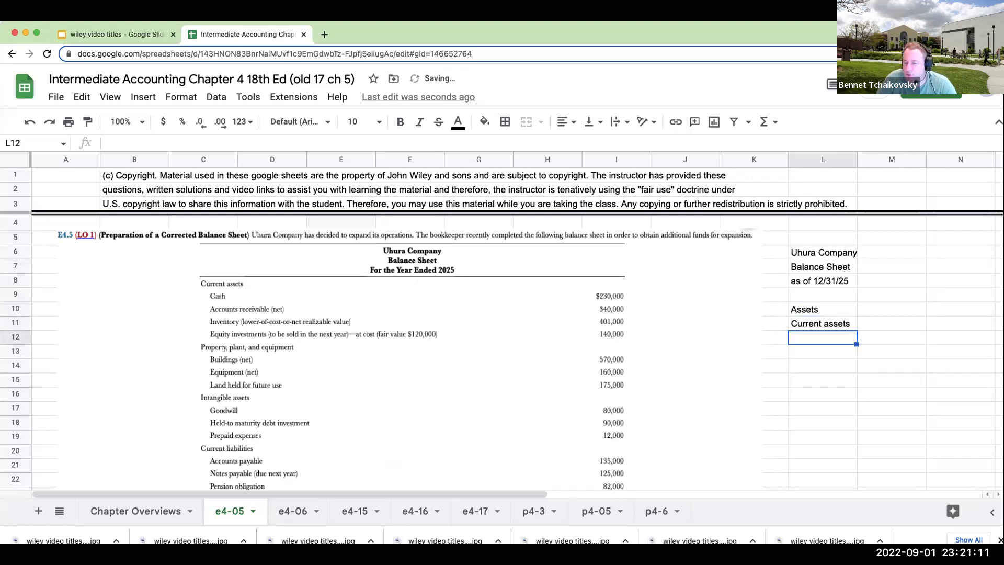
pyautogui.write('Cash')
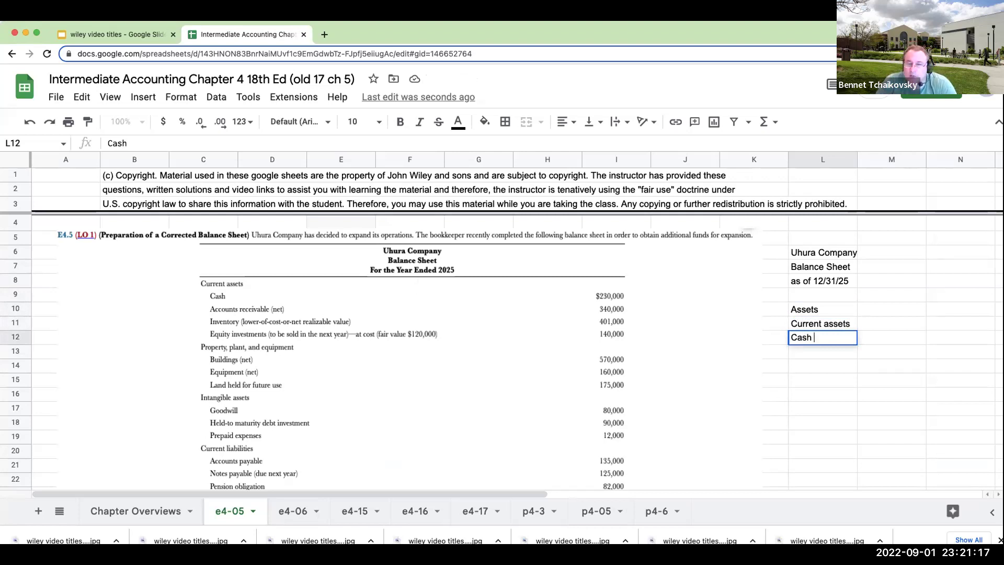
# Enter the cash amount 230000 in N12
pyautogui.click(960, 338)
pyautogui.write('2300')
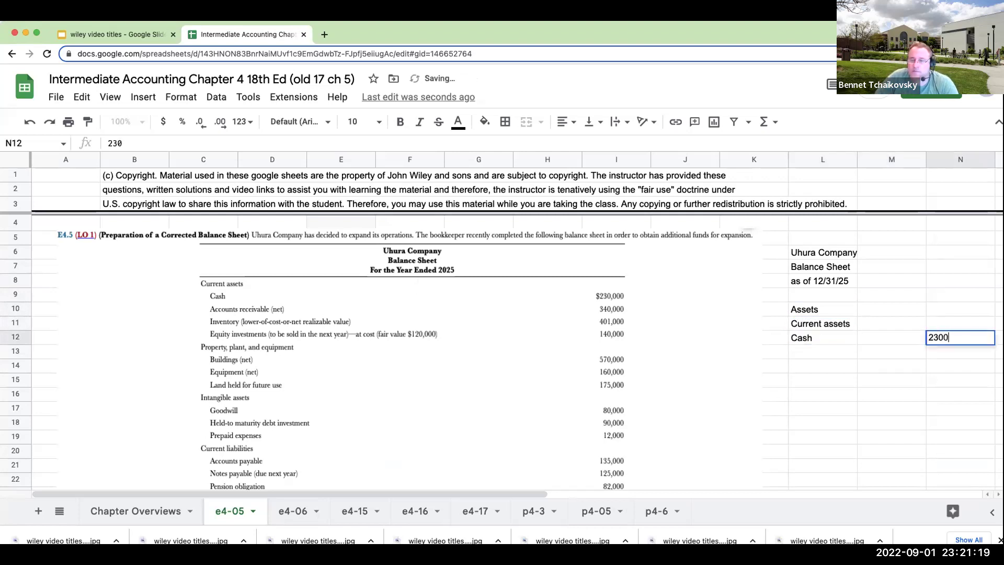
pyautogui.write('00')
pyautogui.press('Return')
pyautogui.click(891, 351)
pyautogui.click(822, 352)
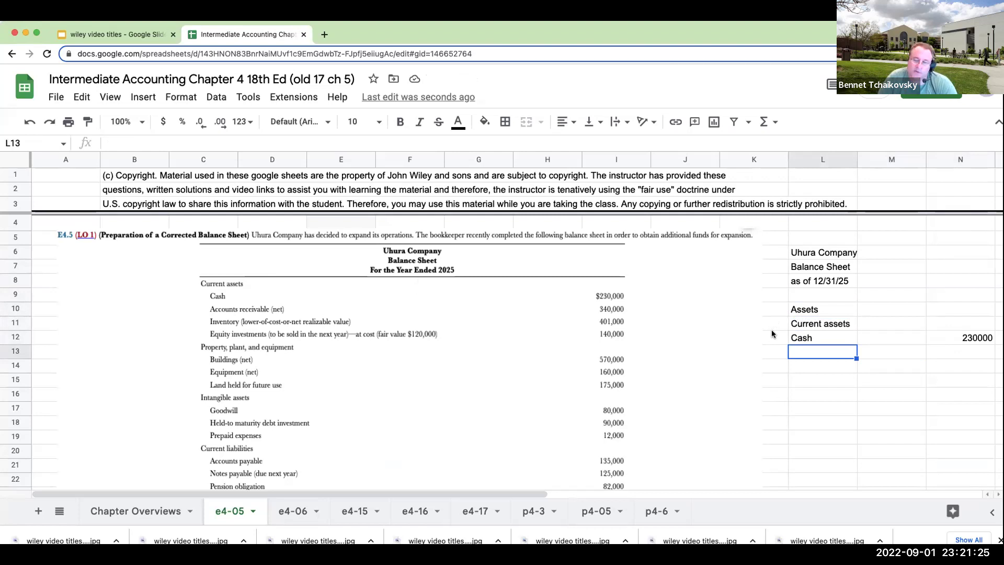
# Add the labels A/R, less: ADA and A/R, net below Cash
pyautogui.write('A/R')
pyautogui.press('Return')
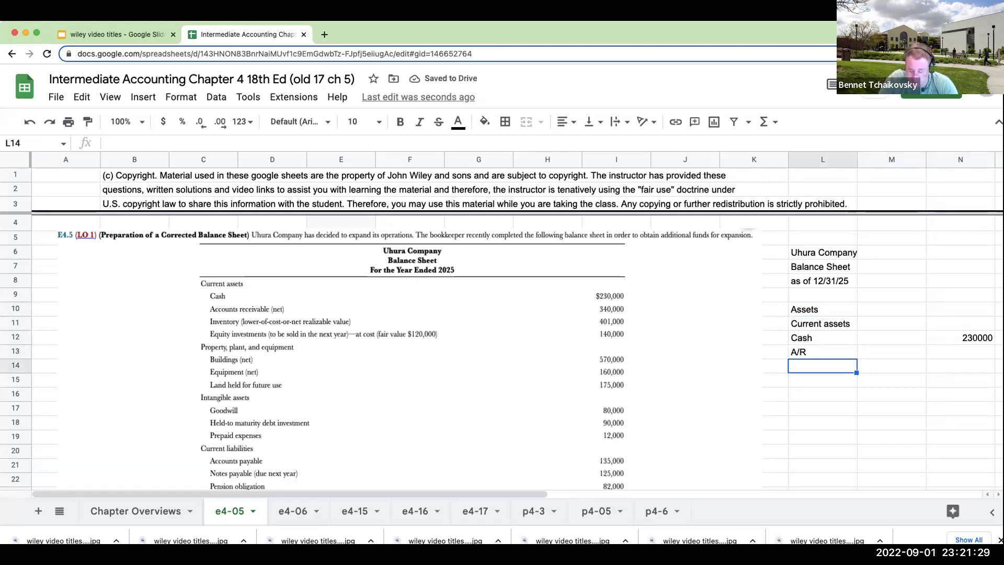
pyautogui.write('less: ADA')
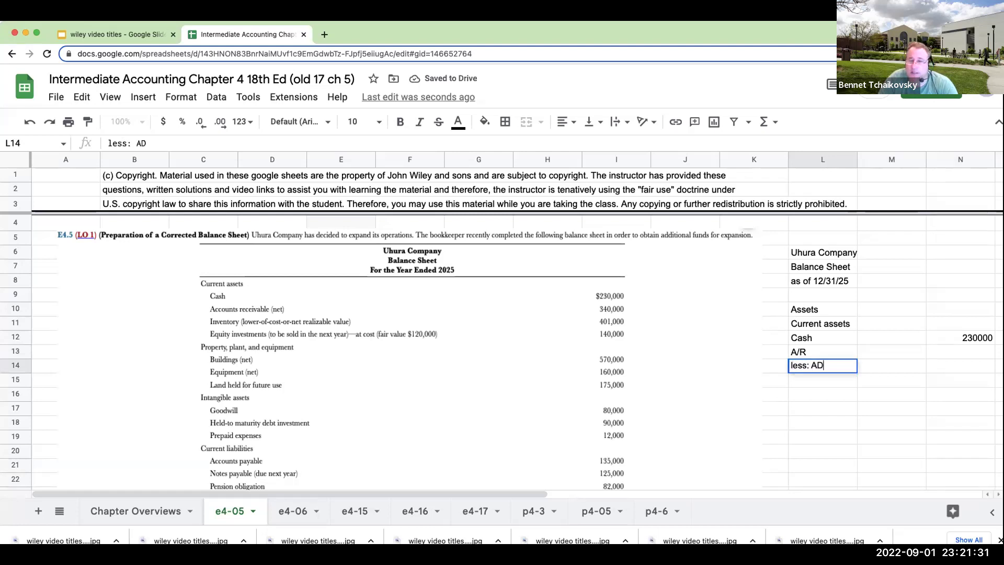
pyautogui.press('Return')
pyautogui.write('A/R, net')
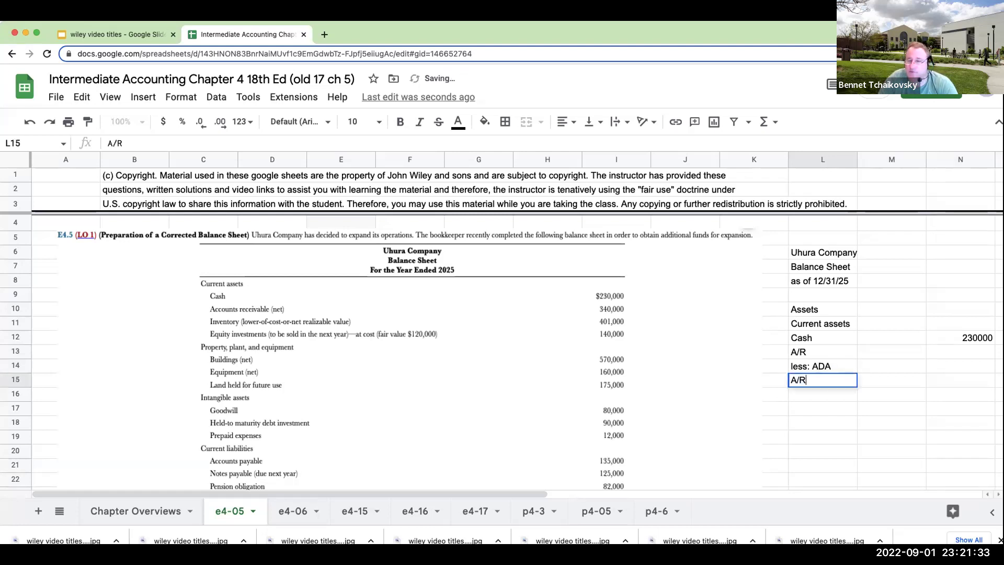
pyautogui.press('Return')
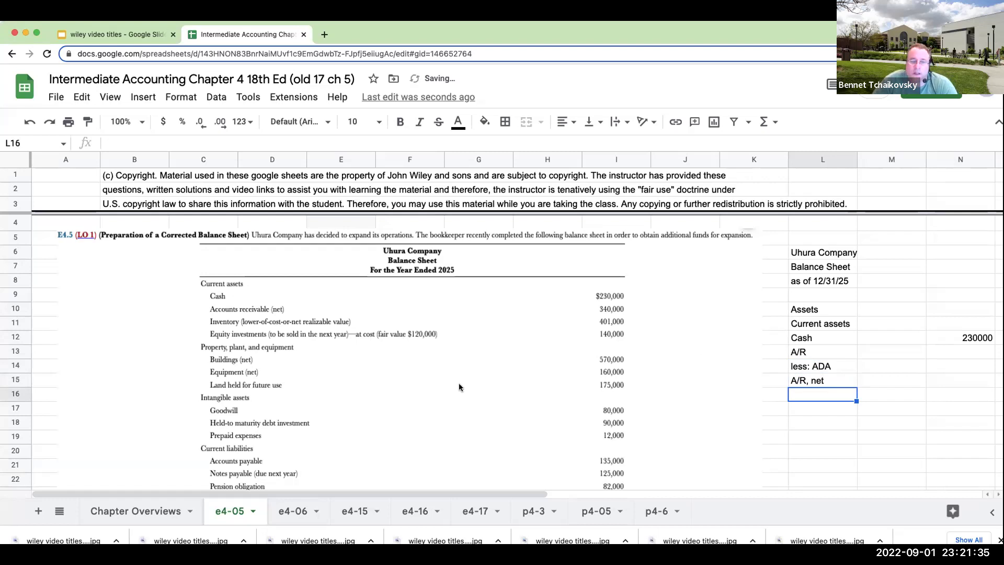
# Enter 340000 as the A/R, net amount in column N
pyautogui.scroll(-7, 459, 384)
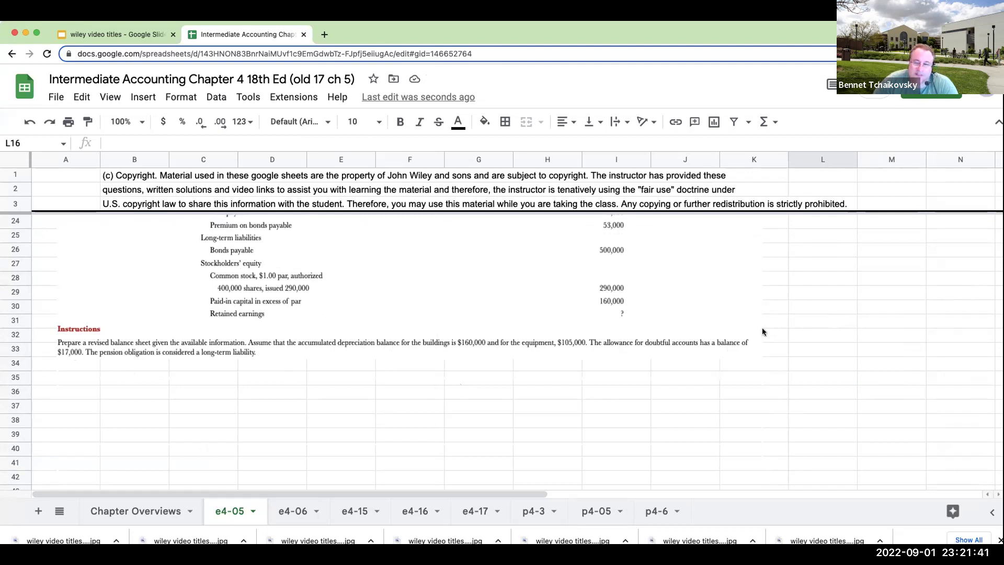
pyautogui.scroll(7, 774, 333)
pyautogui.click(880, 367)
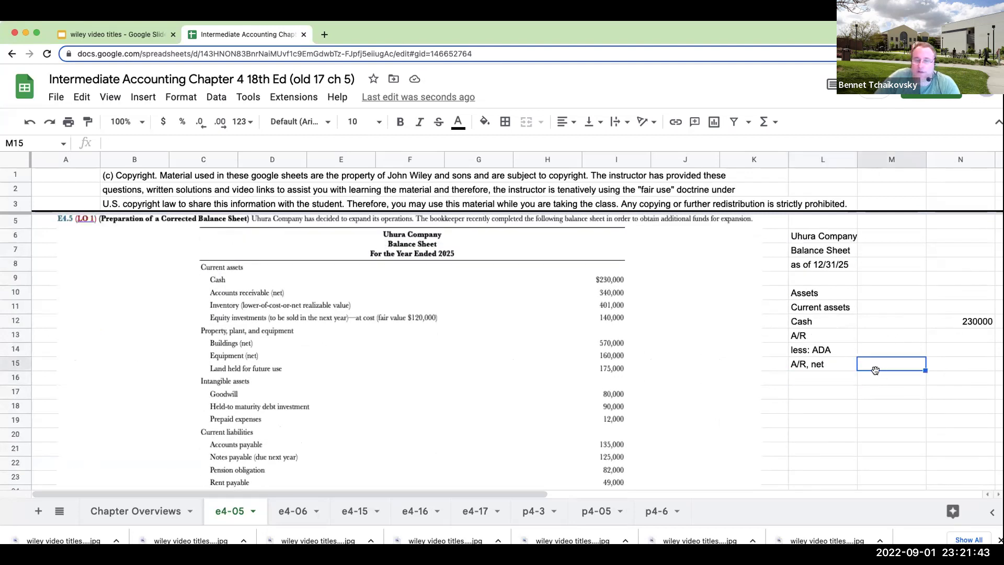
pyautogui.press('Right')
pyautogui.write('340000')
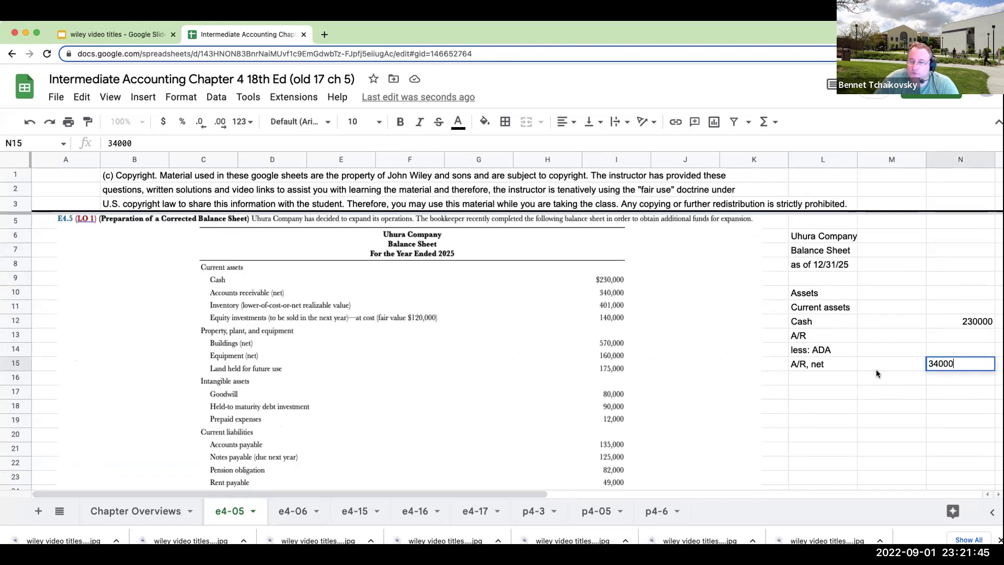
pyautogui.press('Return')
pyautogui.press('Up')
# Enter the allowance as -17000 (replacing -24000) and gross A/R 357000 in column M
pyautogui.click(892, 349)
pyautogui.write('-24000')
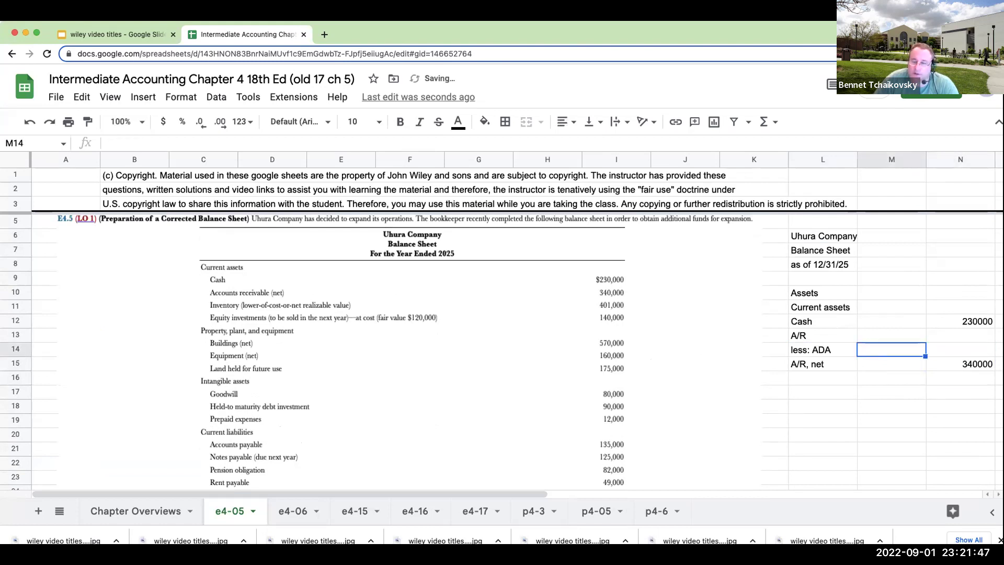
pyautogui.press('Return')
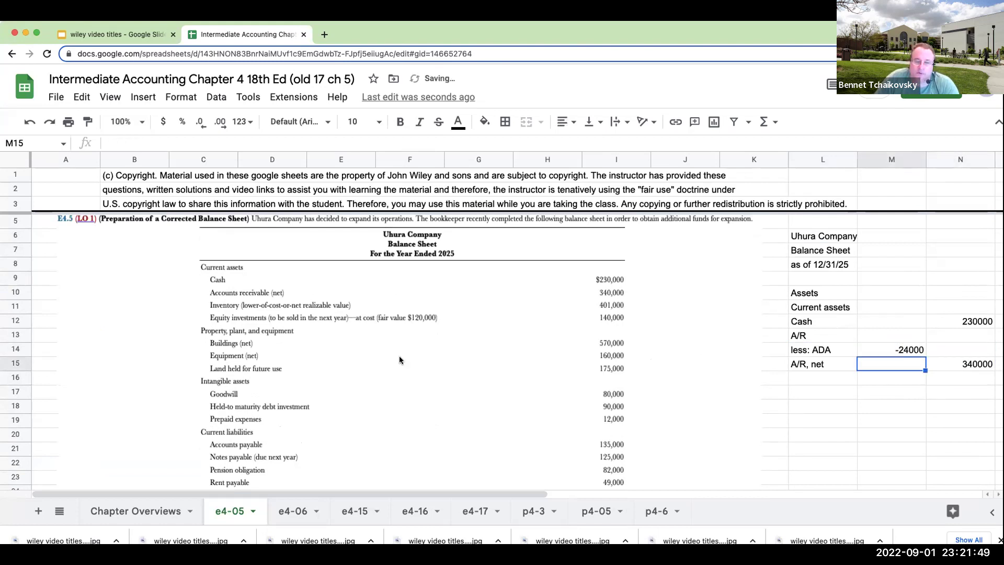
pyautogui.scroll(-8, 399, 358)
pyautogui.scroll(8, 400, 360)
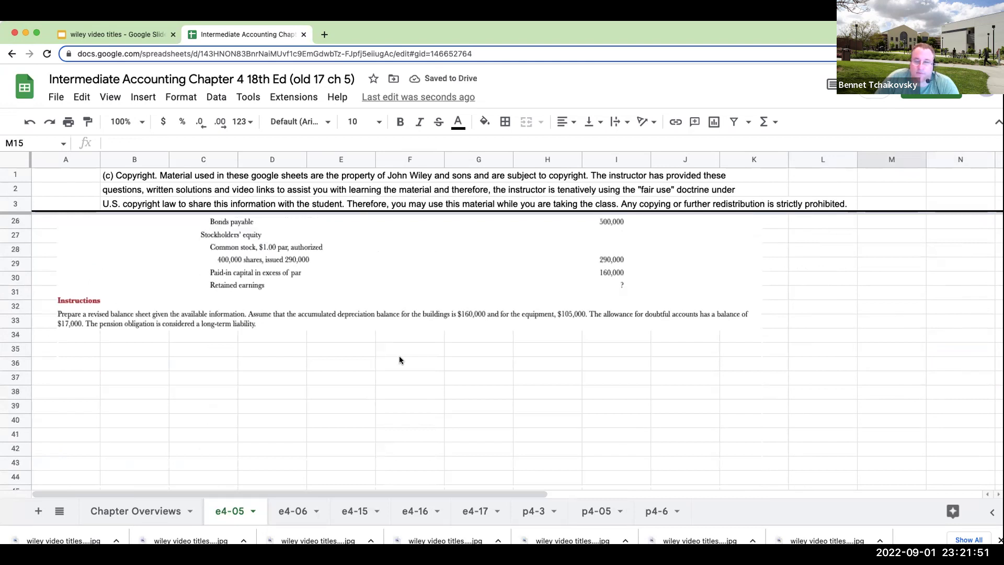
pyautogui.press('Up')
pyautogui.write('-17000')
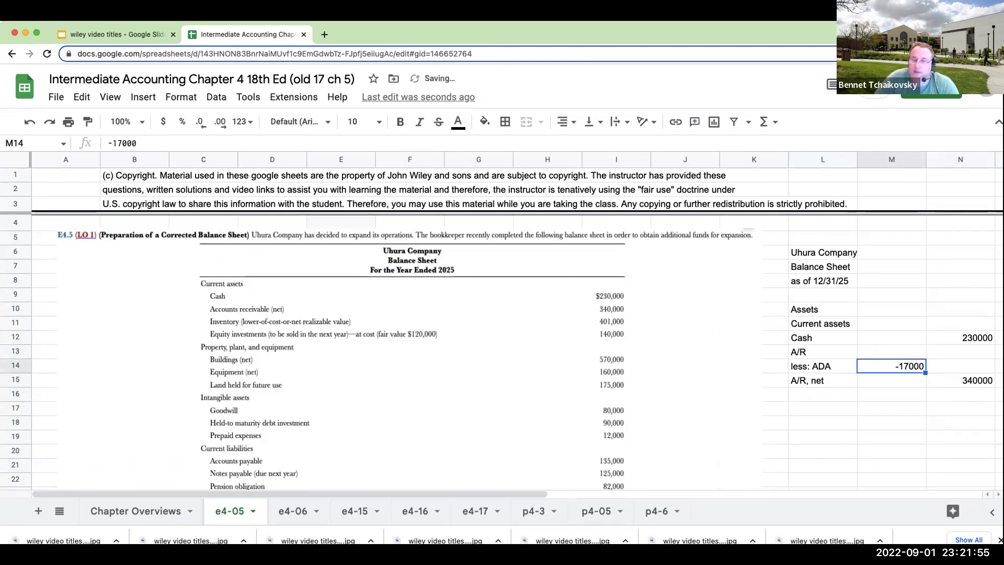
pyautogui.press('Up')
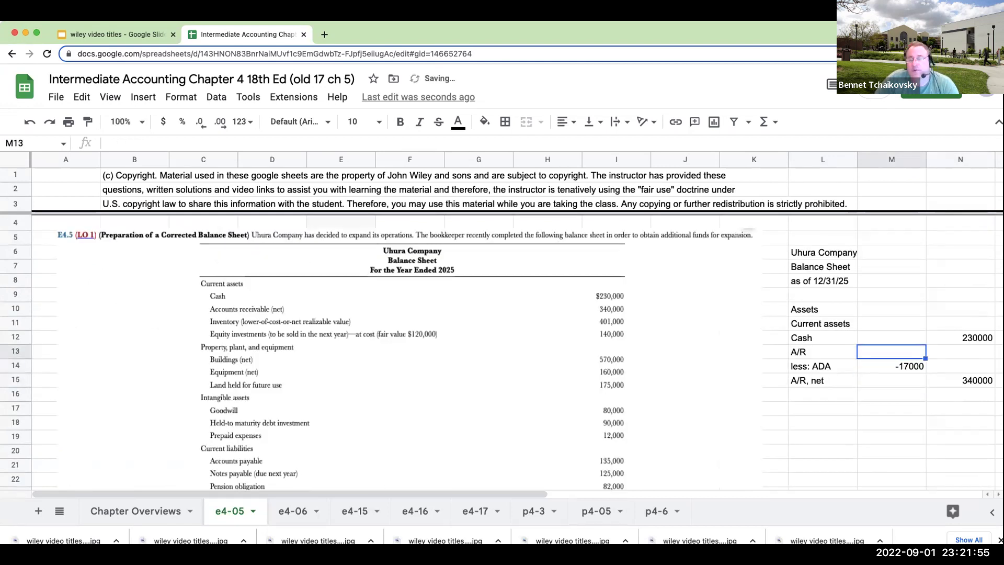
pyautogui.write('357000')
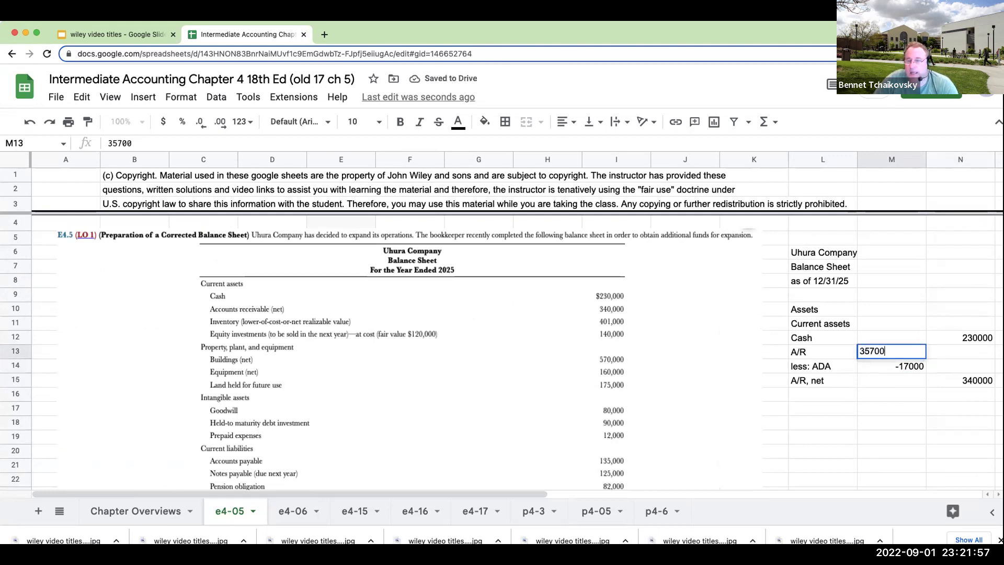
pyautogui.press('Return')
# Try a SUM of the receivable amounts, undo it, and verify the 340000 and -17000 entries
pyautogui.press('Down')
pyautogui.press('Down')
pyautogui.write('=sum(')
pyautogui.press('Up')
pyautogui.press('Up')
pyautogui.press('Up')
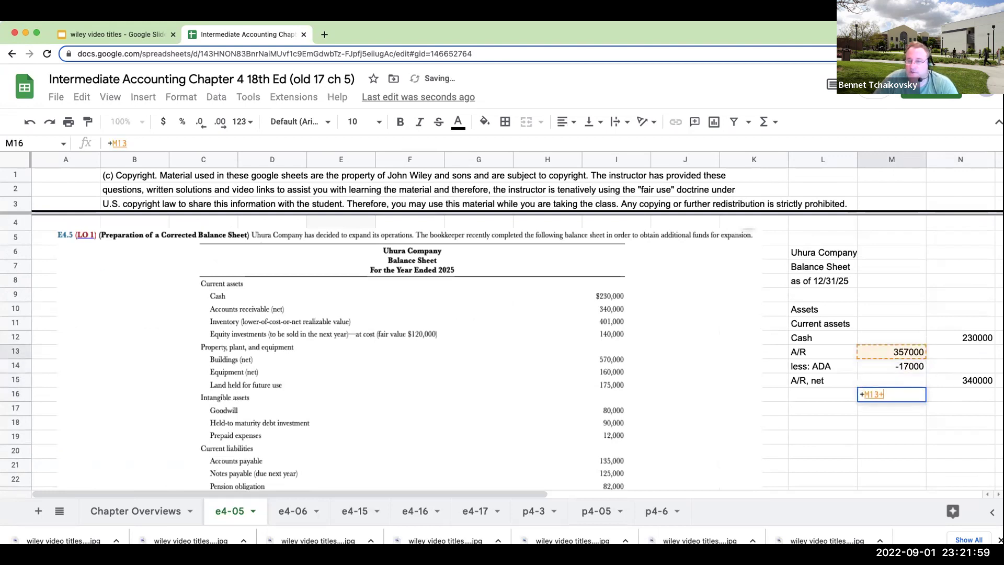
pyautogui.hotkey('shift', 'Down')
pyautogui.press('Return')
pyautogui.press('super+z')
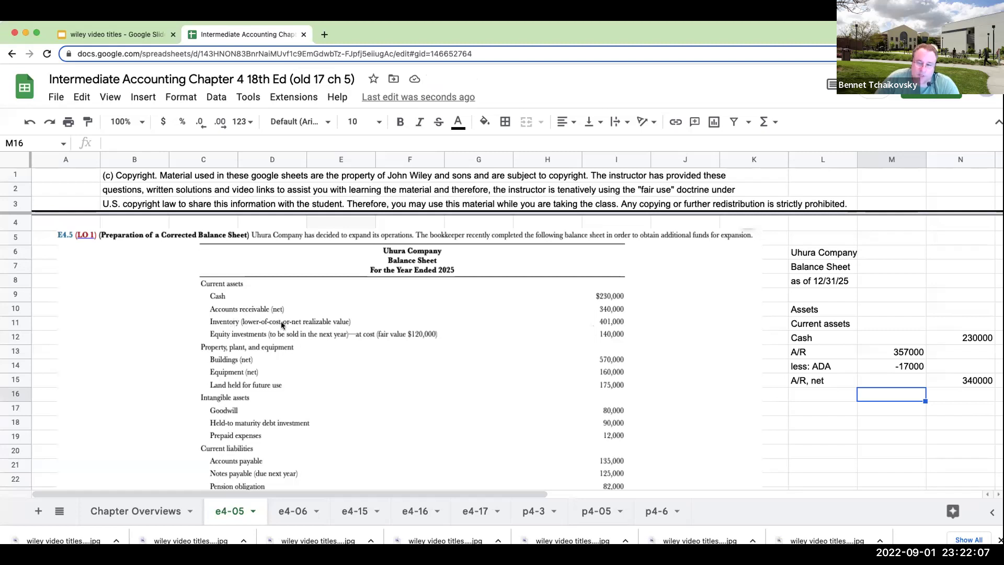
pyautogui.click(961, 384)
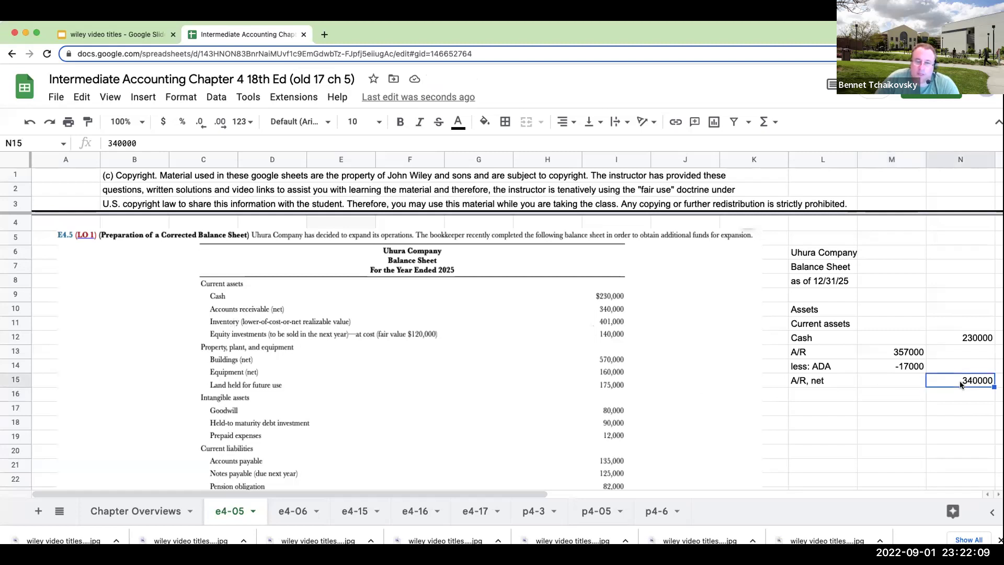
pyautogui.click(870, 368)
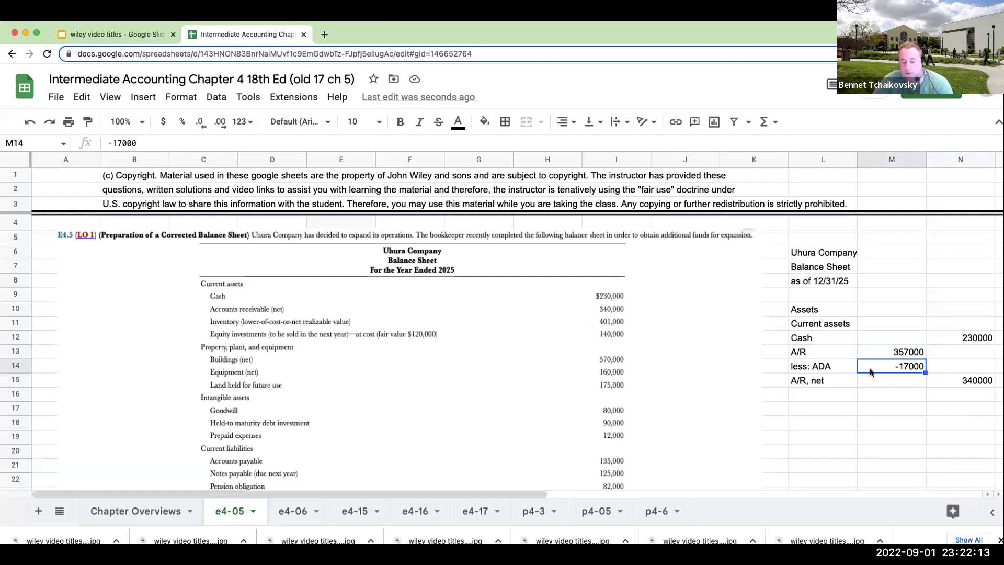
# Go to sec.gov in a new tab and look up Meta's filings in EDGAR
pyautogui.click(324, 34)
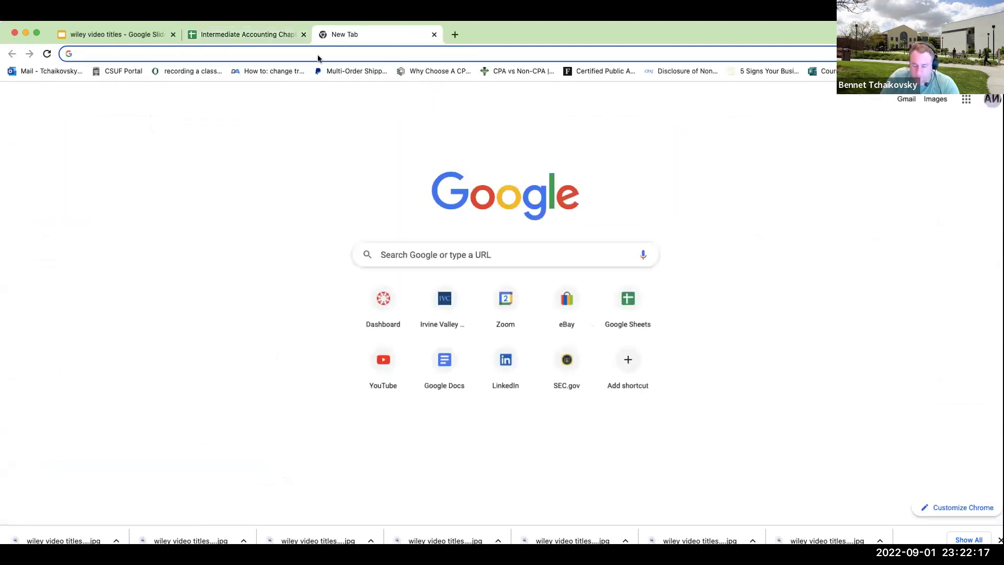
pyautogui.write('sec.')
pyautogui.press('Return')
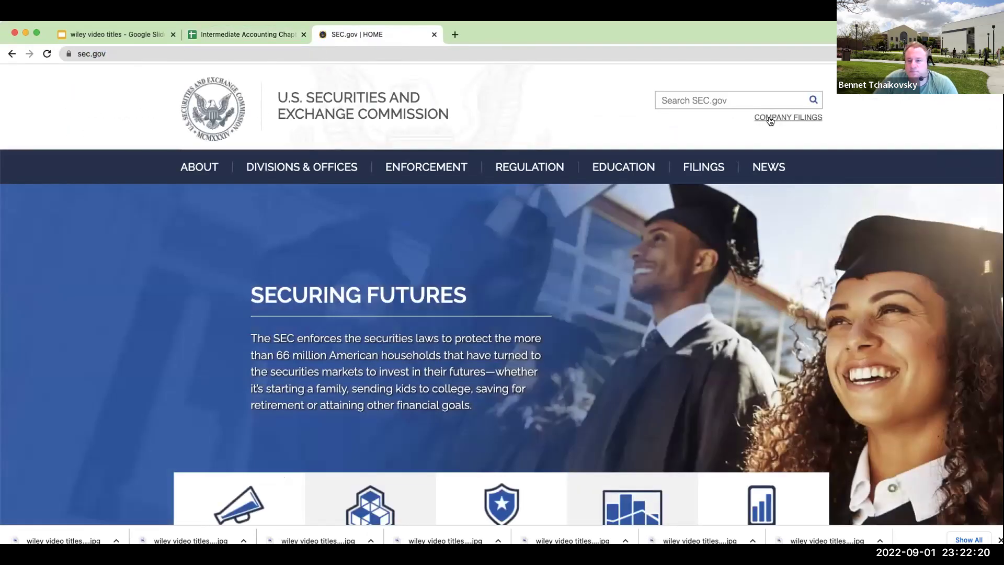
pyautogui.click(770, 119)
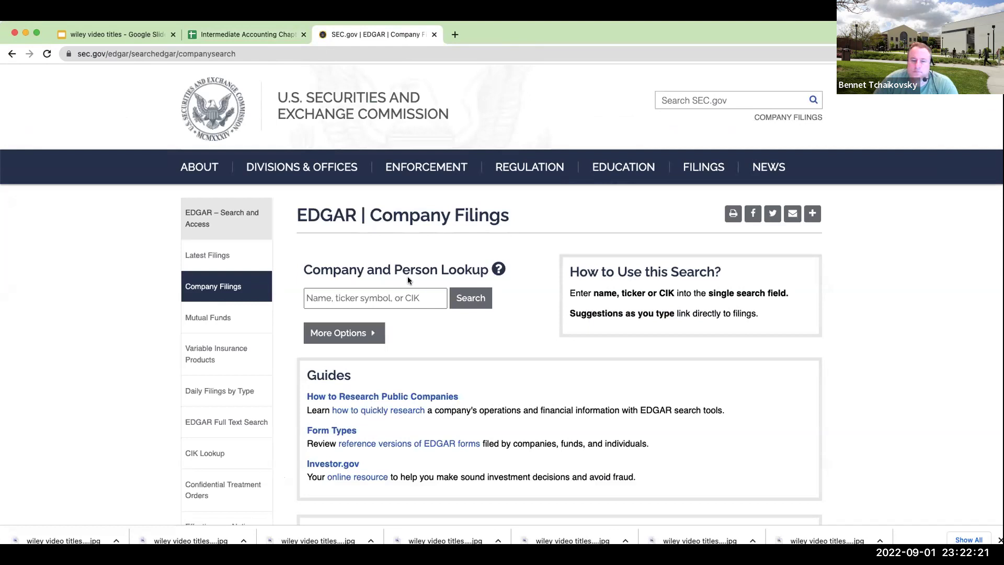
pyautogui.click(412, 292)
pyautogui.write('meta')
pyautogui.press('Down')
pyautogui.press('Return')
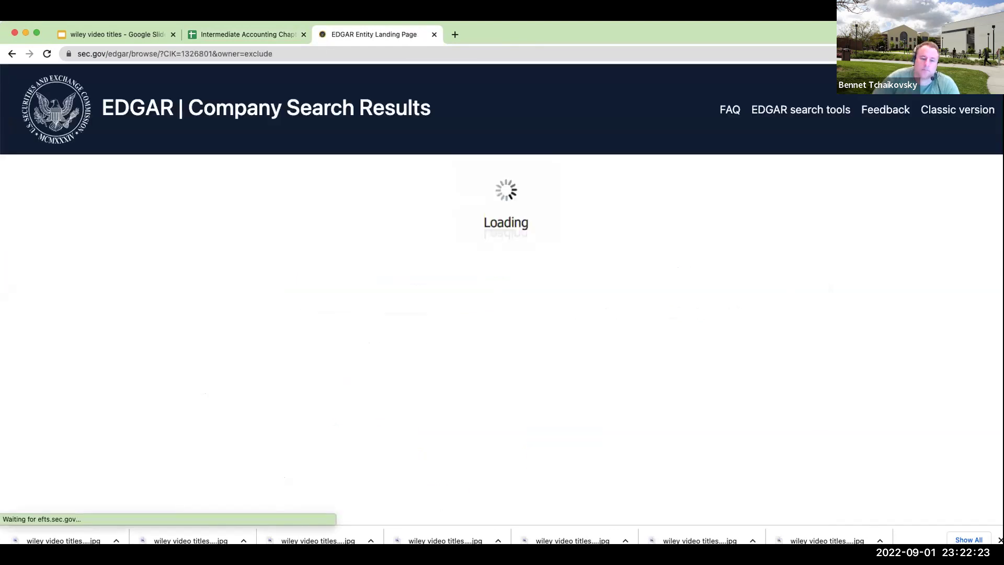
# Open Meta's latest 10-Q and scroll to its condensed consolidated balance sheet
pyautogui.scroll(-5, 319, 326)
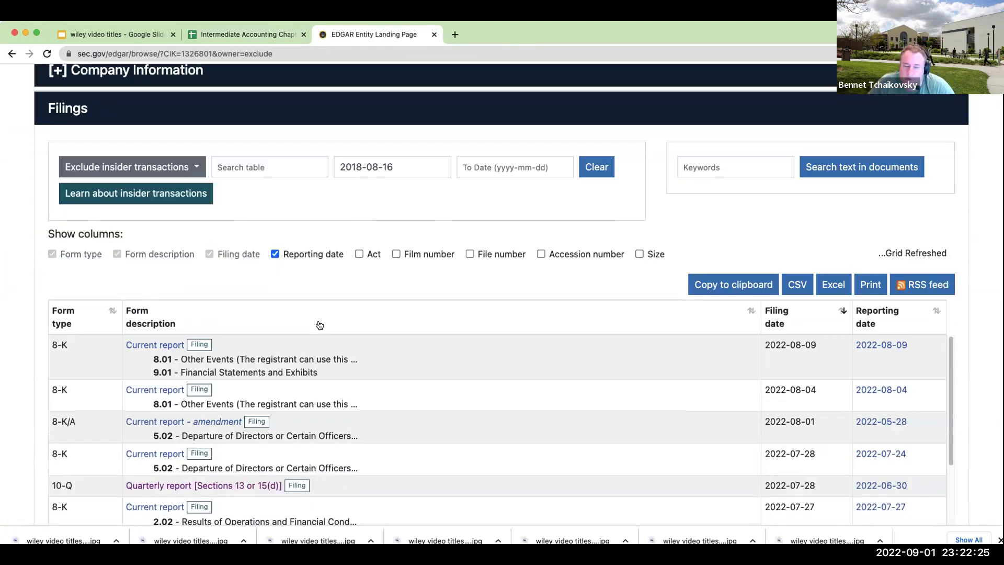
pyautogui.scroll(-2, 320, 325)
pyautogui.click(214, 433)
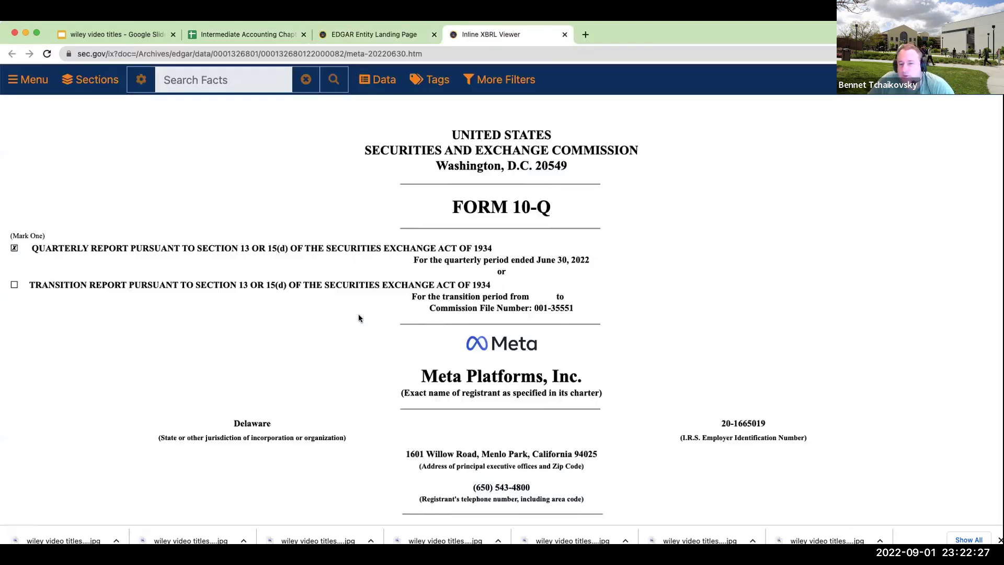
pyautogui.scroll(-15, 416, 340)
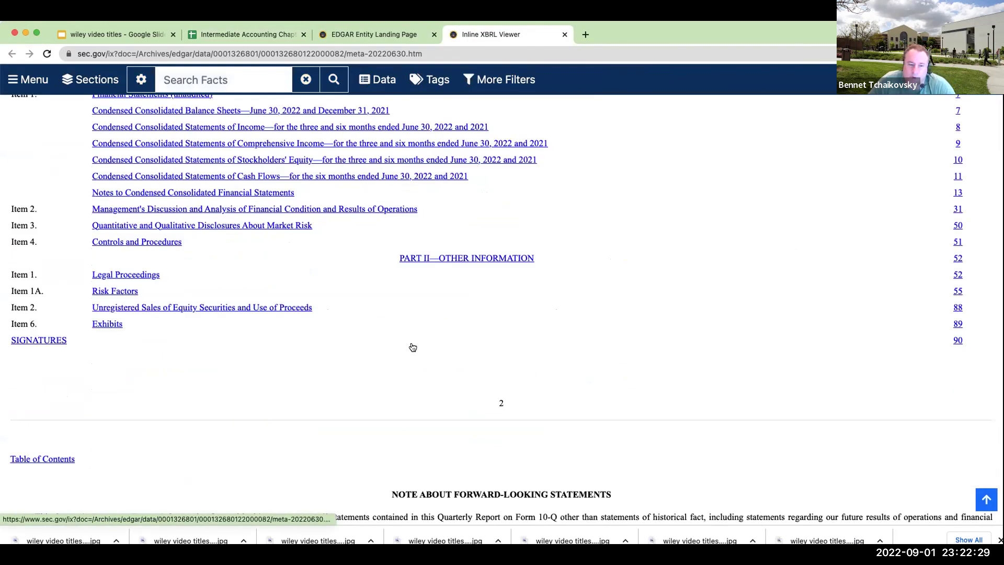
pyautogui.scroll(-20, 413, 347)
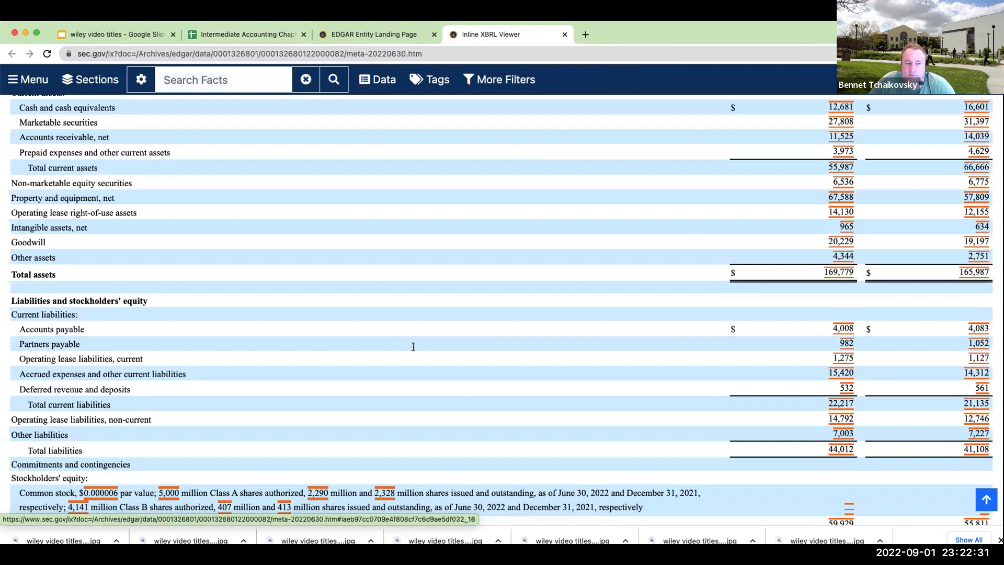
pyautogui.scroll(3, 413, 346)
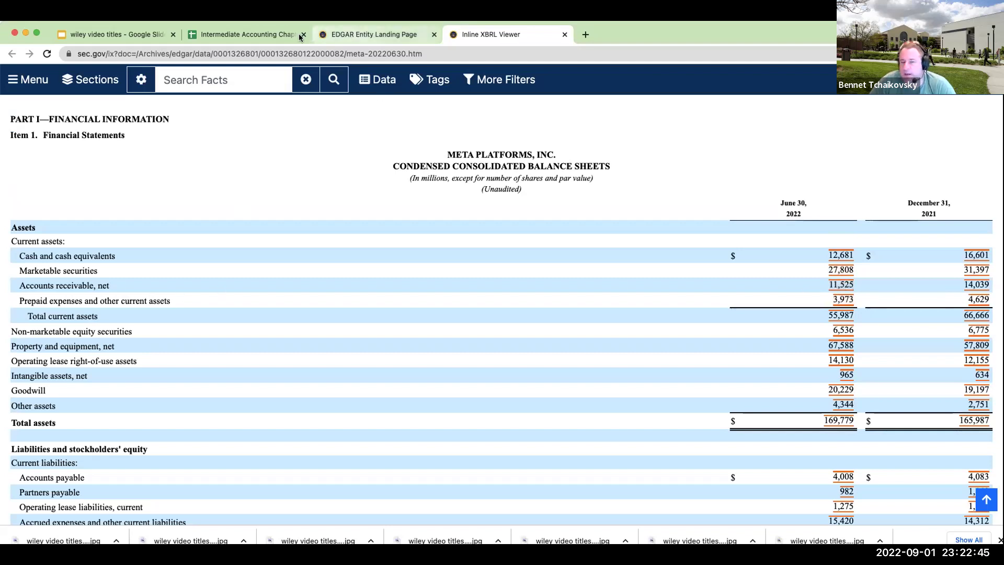
pyautogui.click(259, 37)
# Add an inventory LCM row with 401000 in column N
pyautogui.click(805, 400)
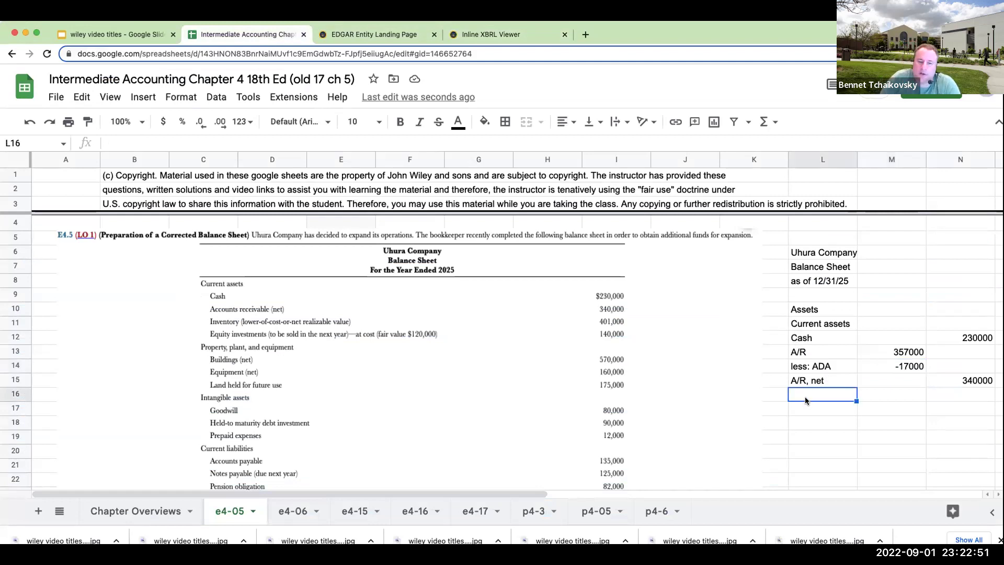
pyautogui.write('inve')
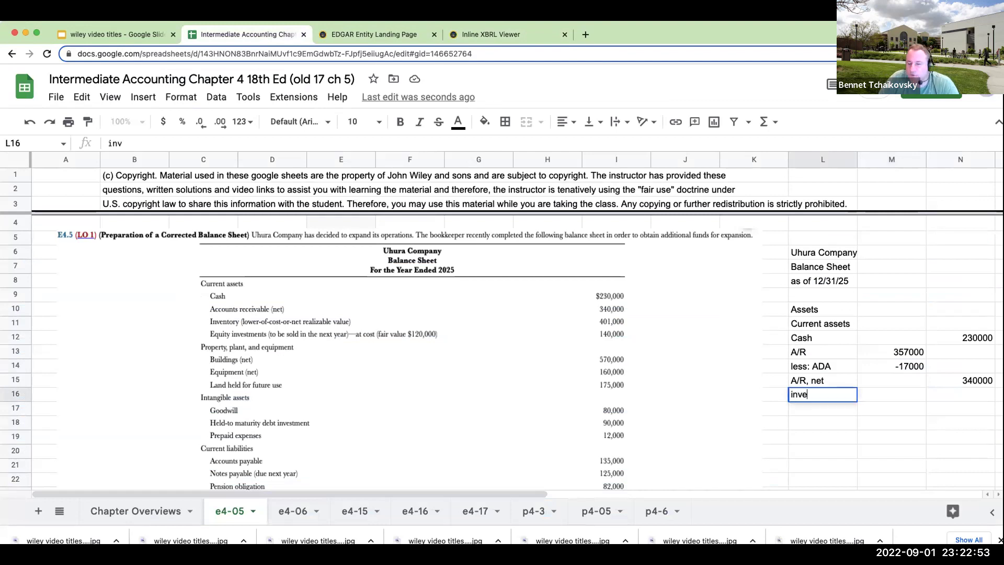
pyautogui.write('ntory LCM')
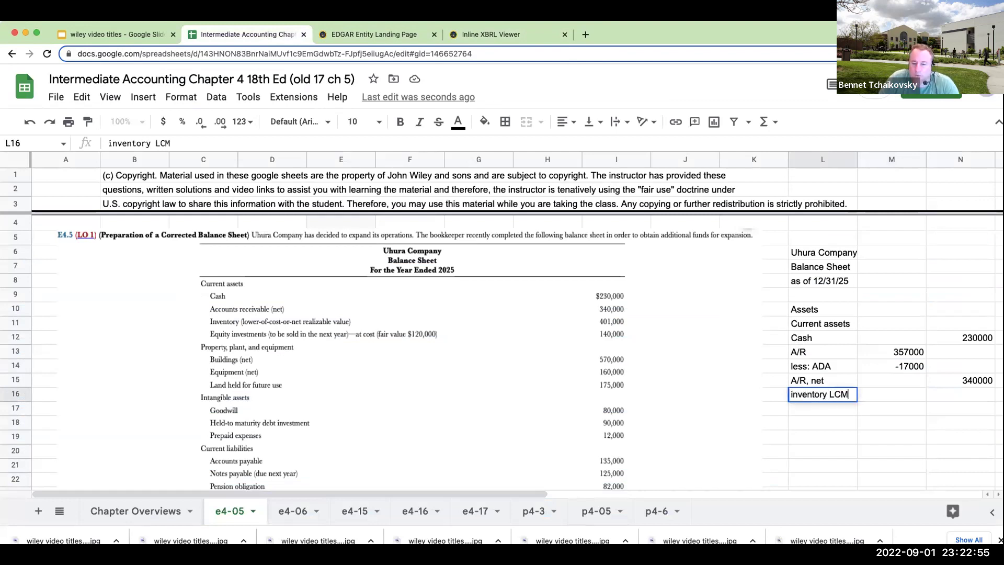
pyautogui.press('Return')
pyautogui.click(891, 394)
pyautogui.click(960, 394)
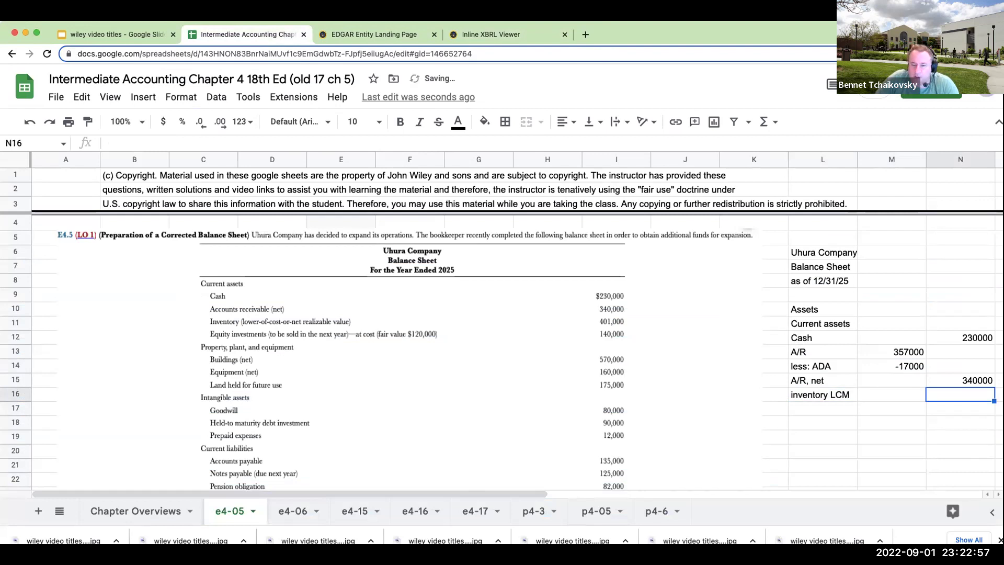
pyautogui.write('401000')
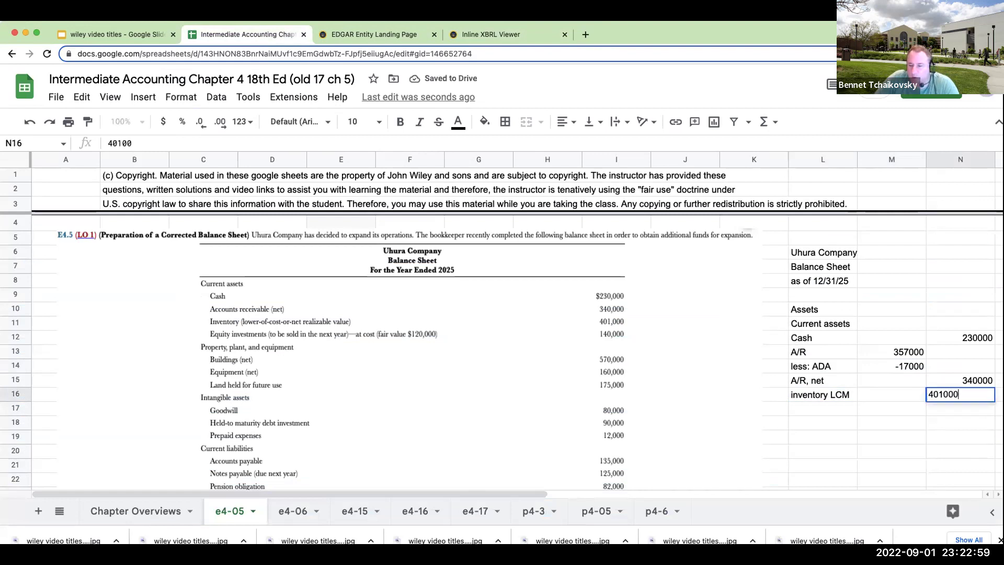
pyautogui.press('Return')
pyautogui.press('Left')
pyautogui.press('Left')
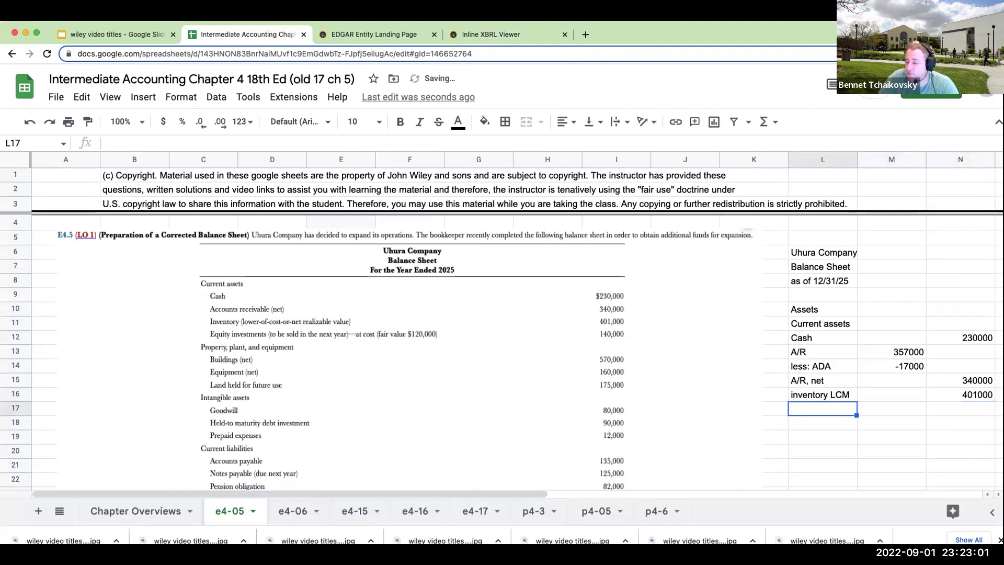
# Add an investments held for sale row with 120000
pyautogui.write('inves')
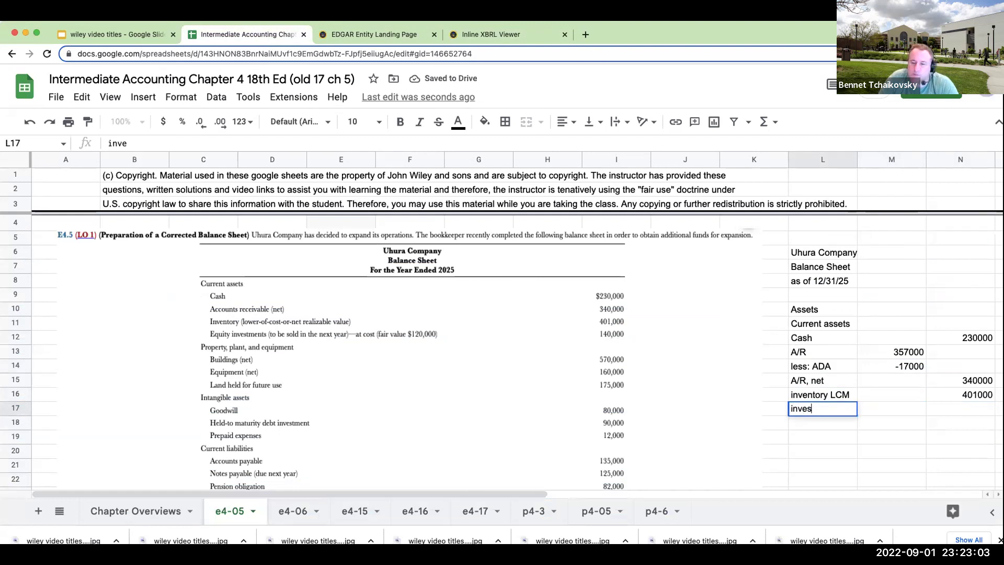
pyautogui.write('tments he')
pyautogui.press('BackSpace')
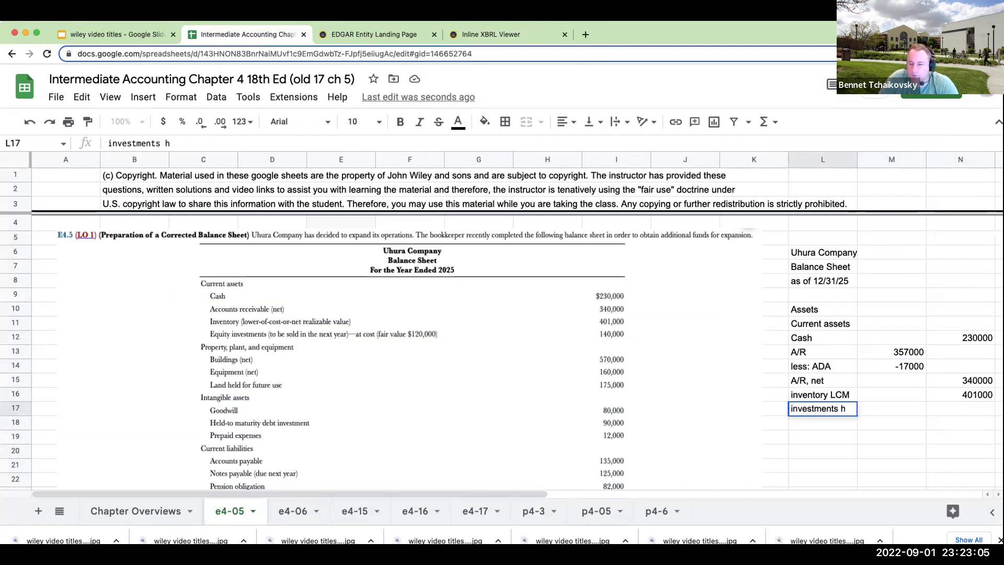
pyautogui.write('eld for sale')
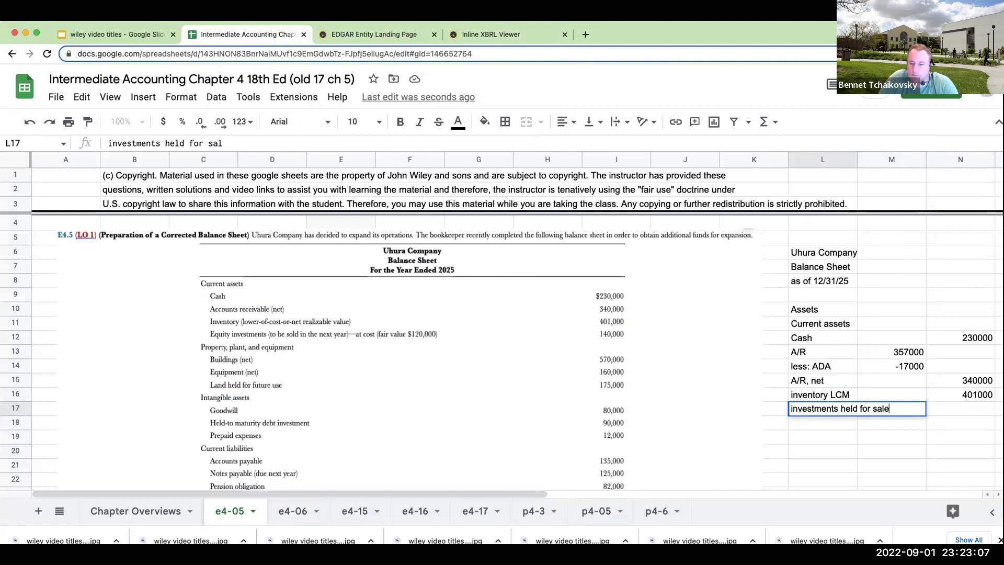
pyautogui.press('Return')
pyautogui.click(960, 408)
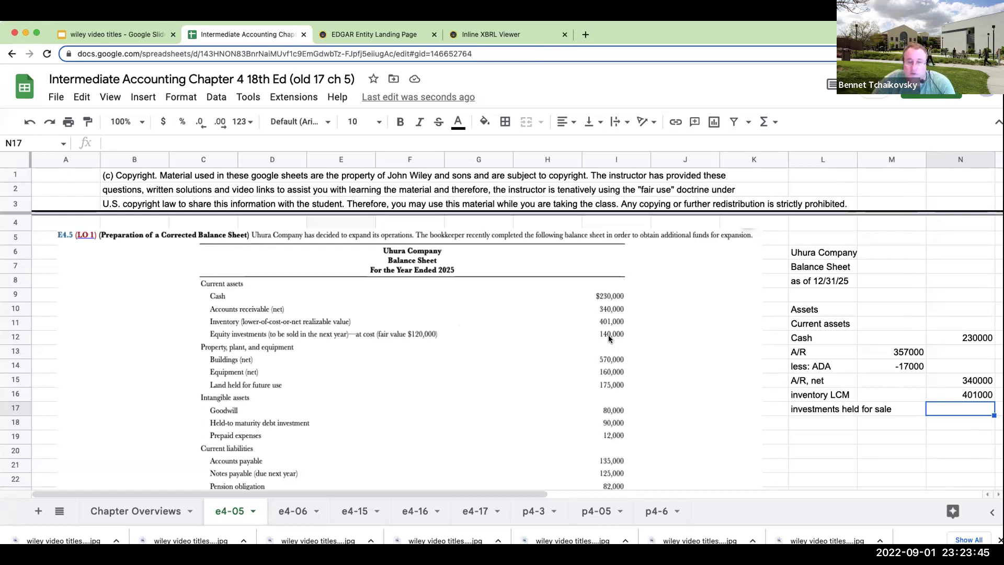
pyautogui.write('120000')
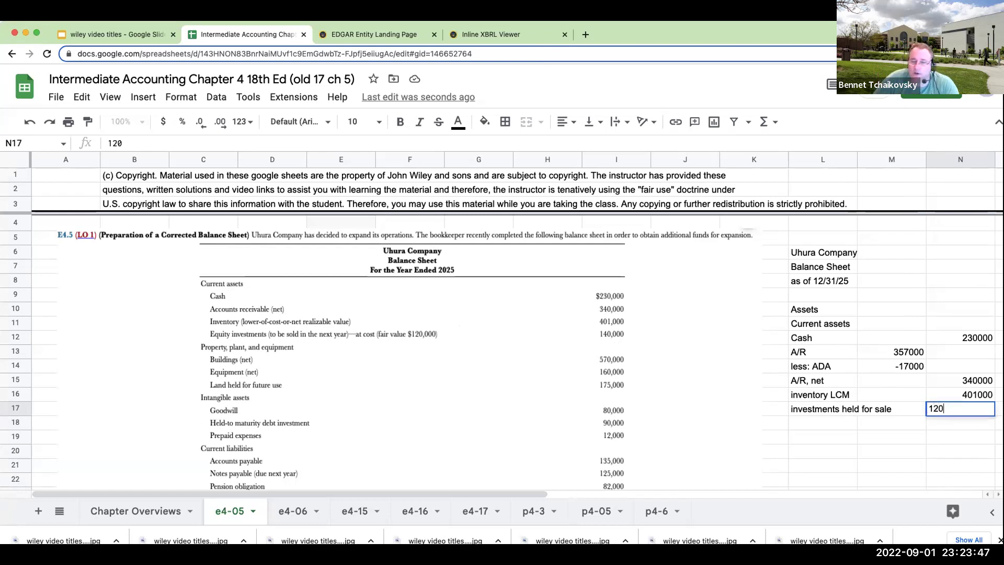
pyautogui.press('Return')
pyautogui.press('Up')
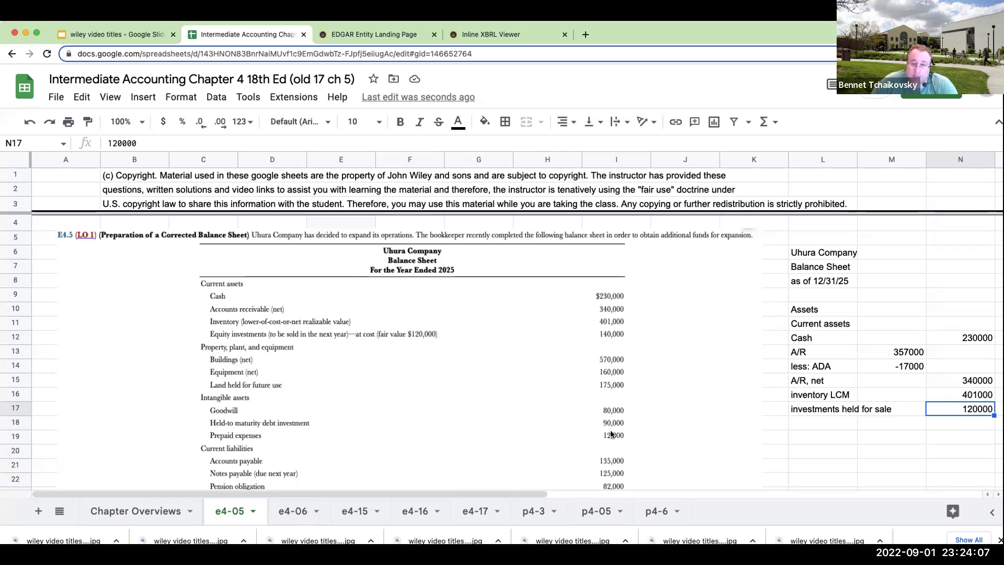
# Add a prepaid expenses row with 12000
pyautogui.click(812, 423)
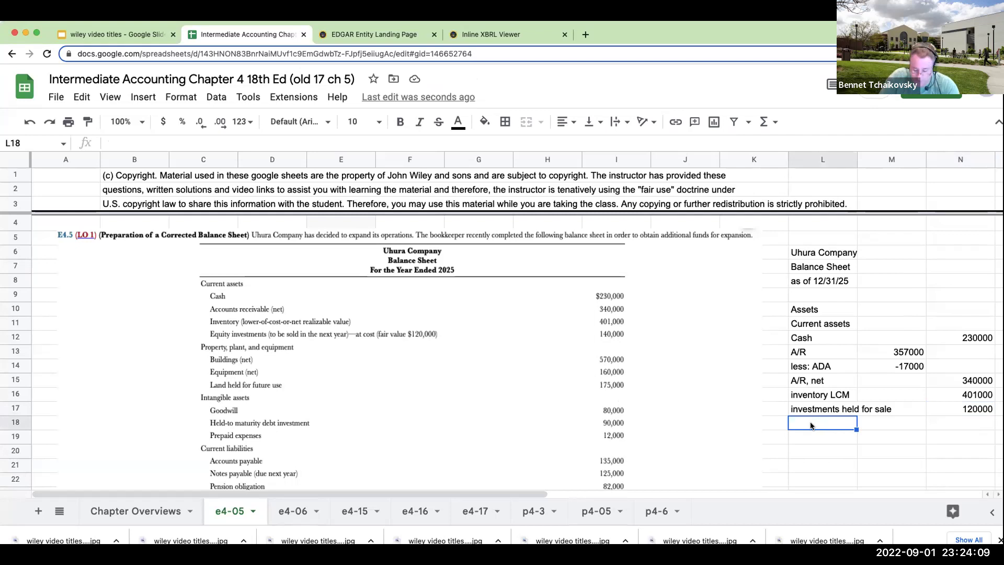
pyautogui.write('prepare')
pyautogui.press('BackSpace')
pyautogui.press('BackSpace')
pyautogui.press('BackSpace')
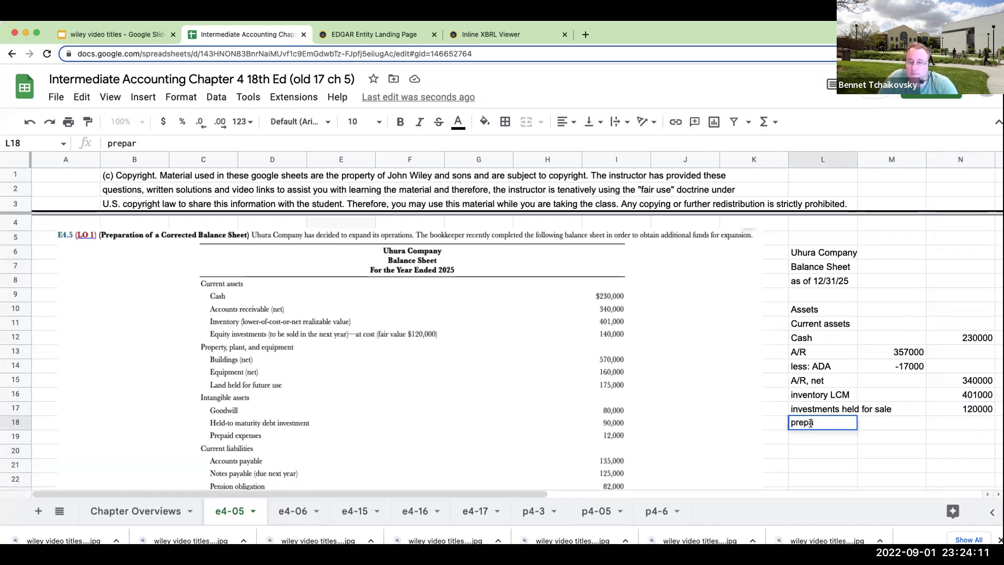
pyautogui.write('aid expenses')
pyautogui.press('Tab')
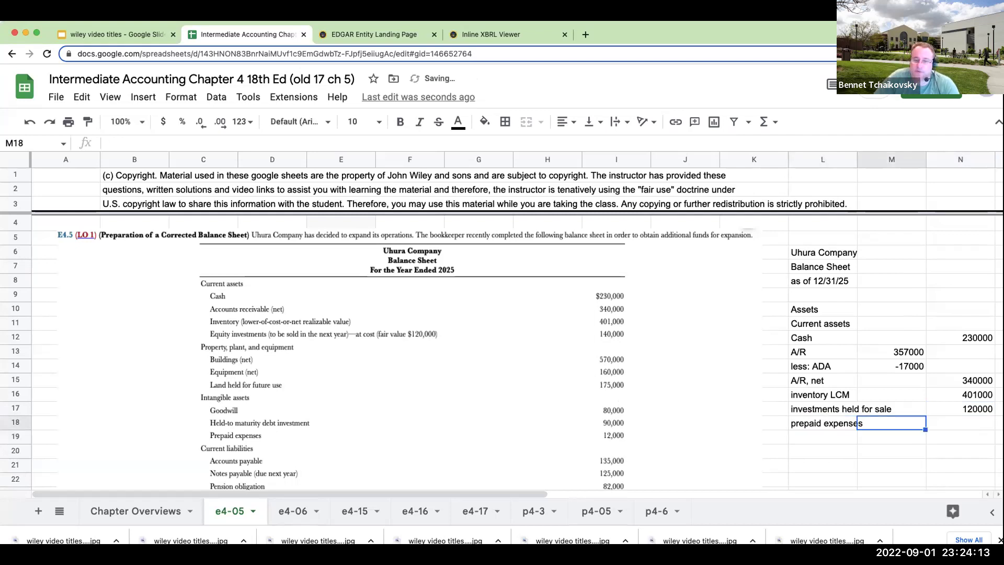
pyautogui.press('Tab')
pyautogui.write('12000')
pyautogui.press('Return')
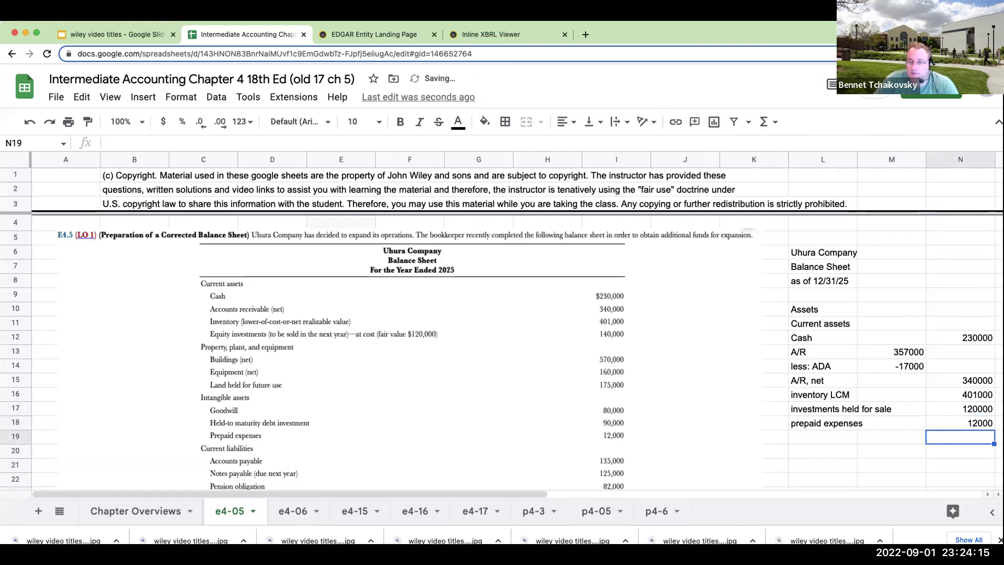
pyautogui.press('Left')
pyautogui.press('Left')
# Label the total current assets row and sum the current asset amounts to 1,103,000
pyautogui.write('total curer')
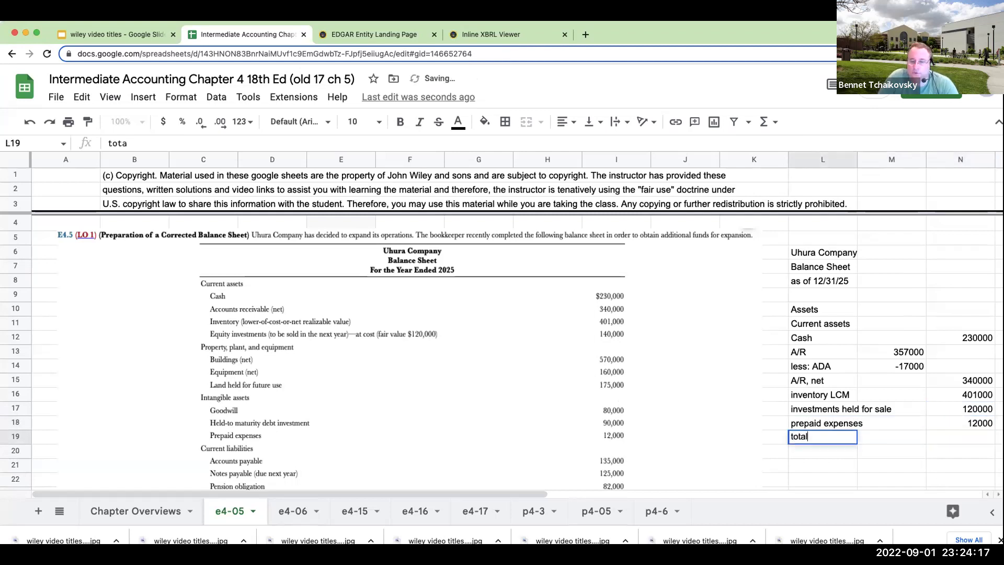
pyautogui.press('BackSpace')
pyautogui.press('BackSpace')
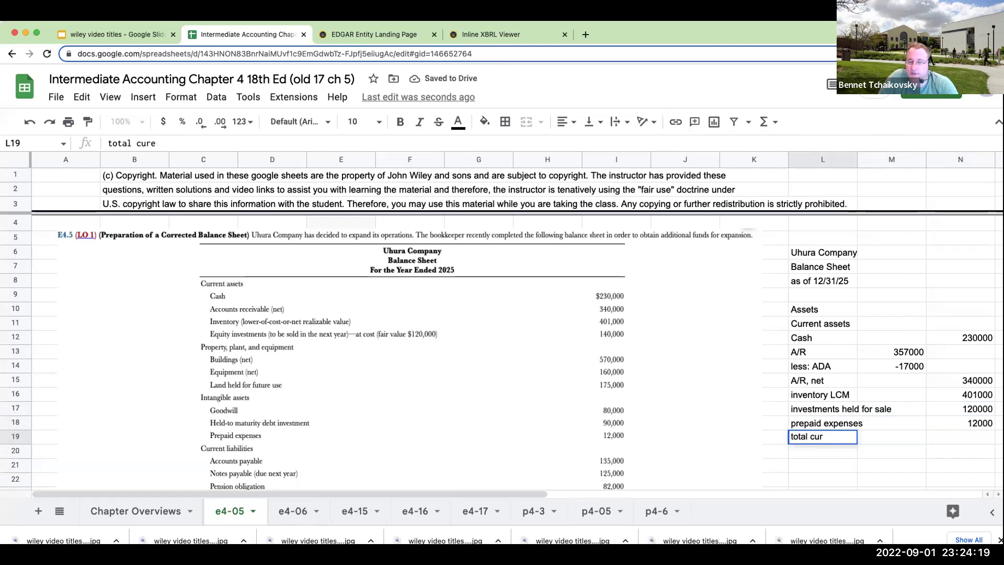
pyautogui.write('rent assets')
pyautogui.press('Tab')
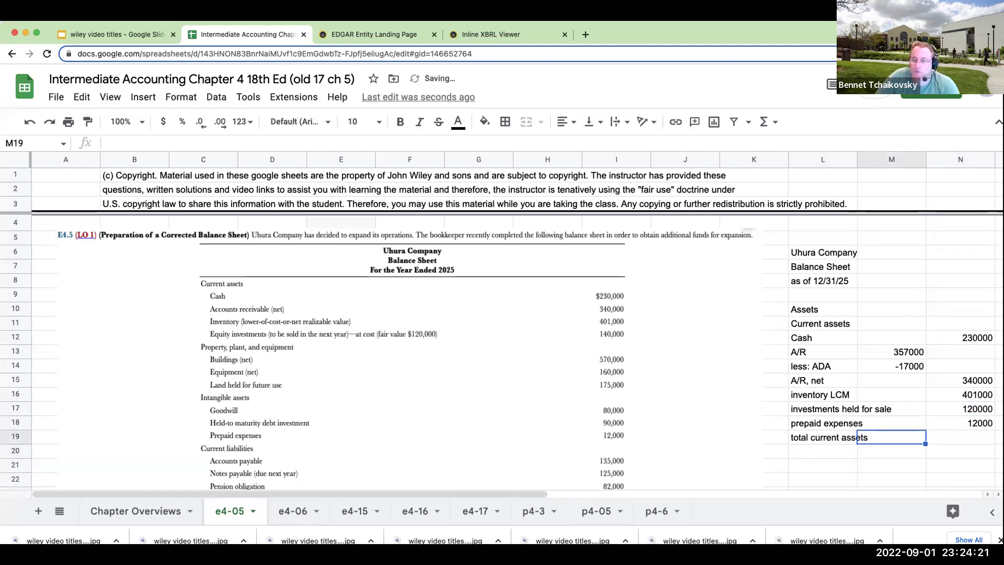
pyautogui.press('Tab')
pyautogui.press('Tab')
pyautogui.write('=sum(')
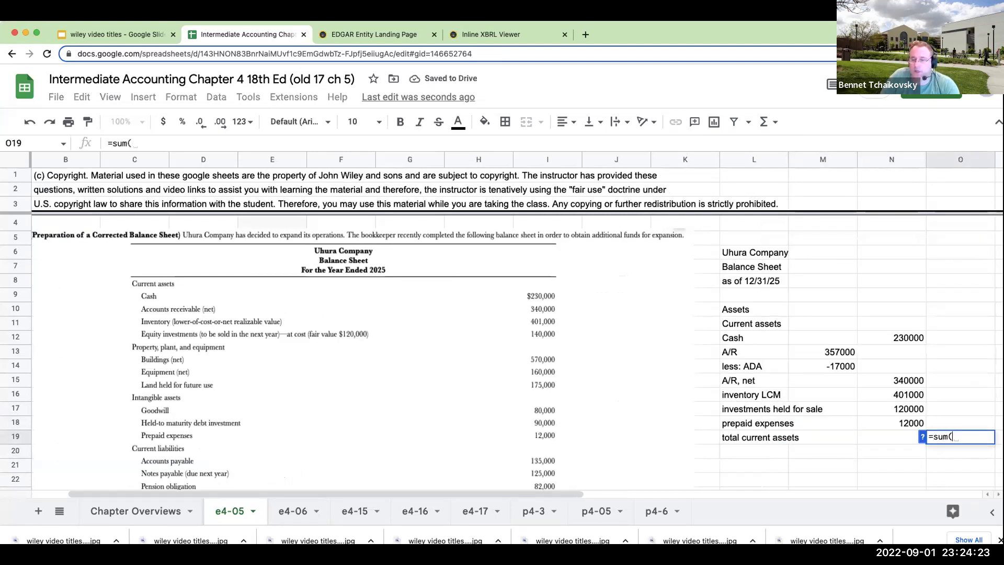
pyautogui.moveTo(893, 340); pyautogui.dragTo(893, 423)
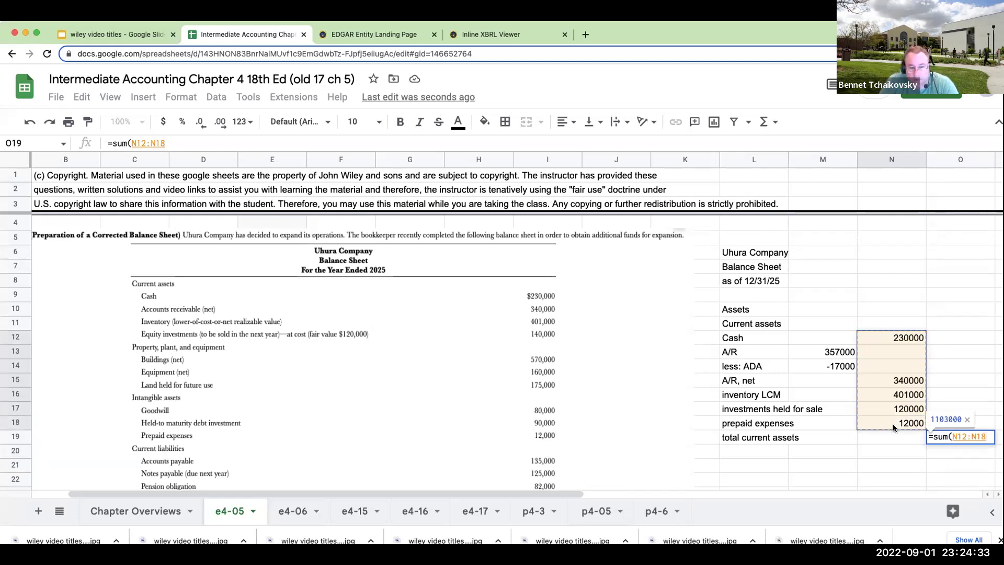
pyautogui.write(')')
pyautogui.press('Return')
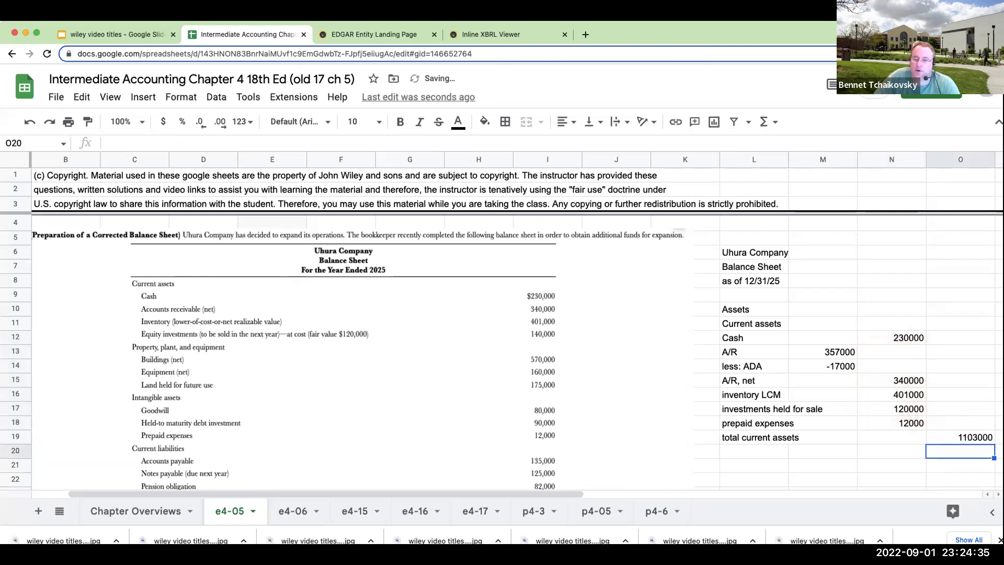
pyautogui.press('Left')
pyautogui.press('Left')
pyautogui.press('Left')
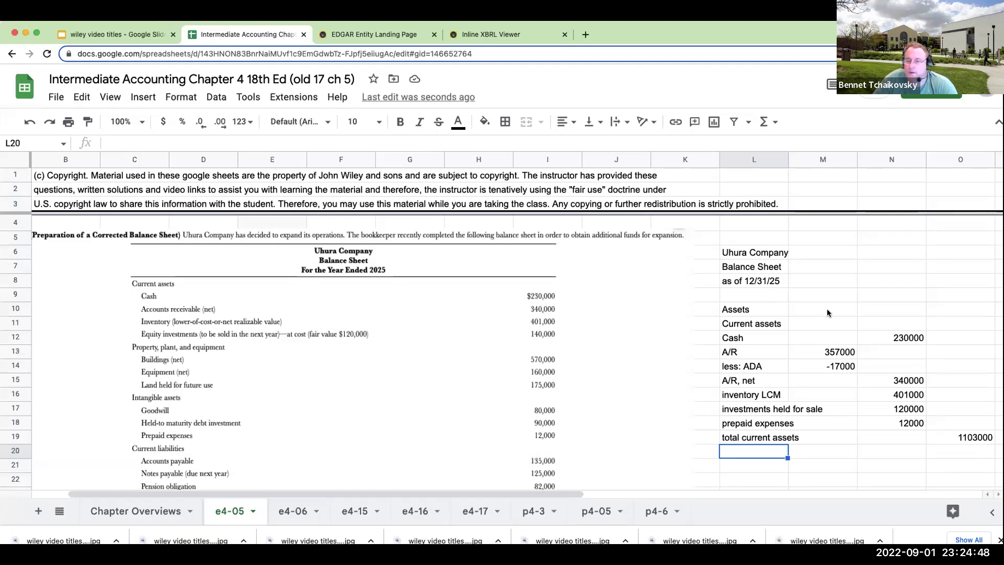
# Format the balance-sheet amounts in M10:O20 as currency with no decimals
pyautogui.moveTo(827, 309); pyautogui.dragTo(983, 454)
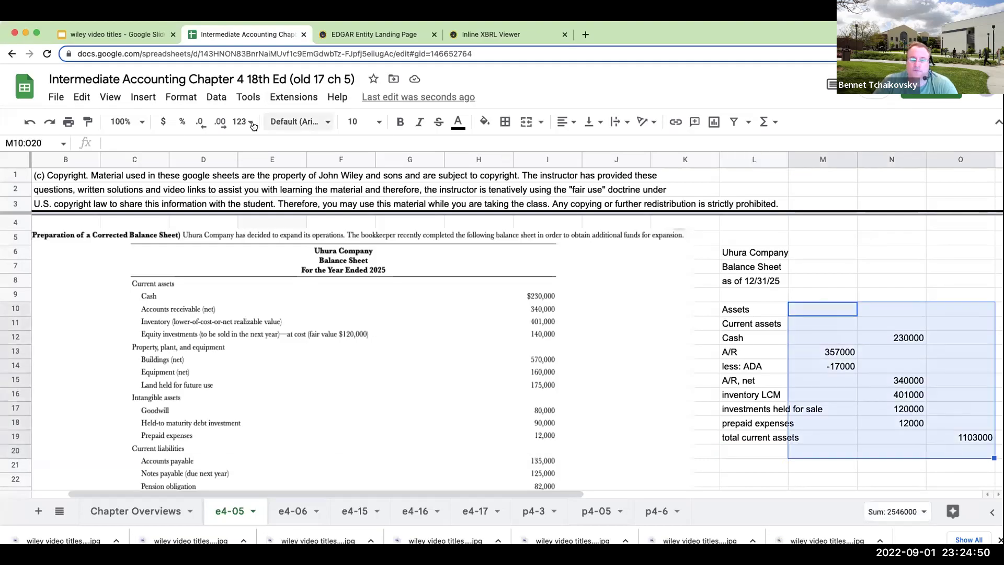
pyautogui.click(163, 122)
pyautogui.click(200, 122)
pyautogui.click(200, 122)
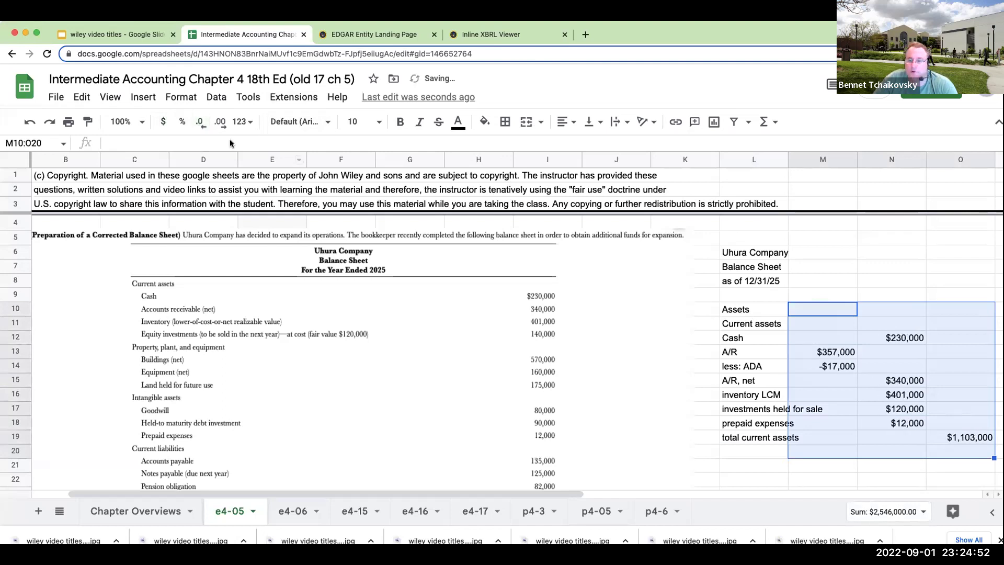
pyautogui.click(758, 451)
# Add a non-current assets heading and a land held for future use row of 175000
pyautogui.write('n')
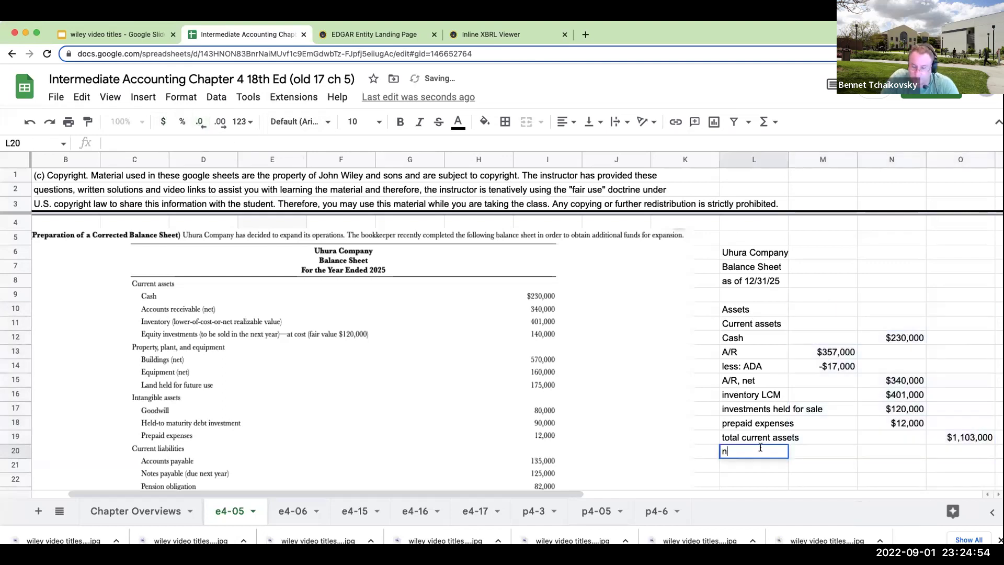
pyautogui.write('on-current assets')
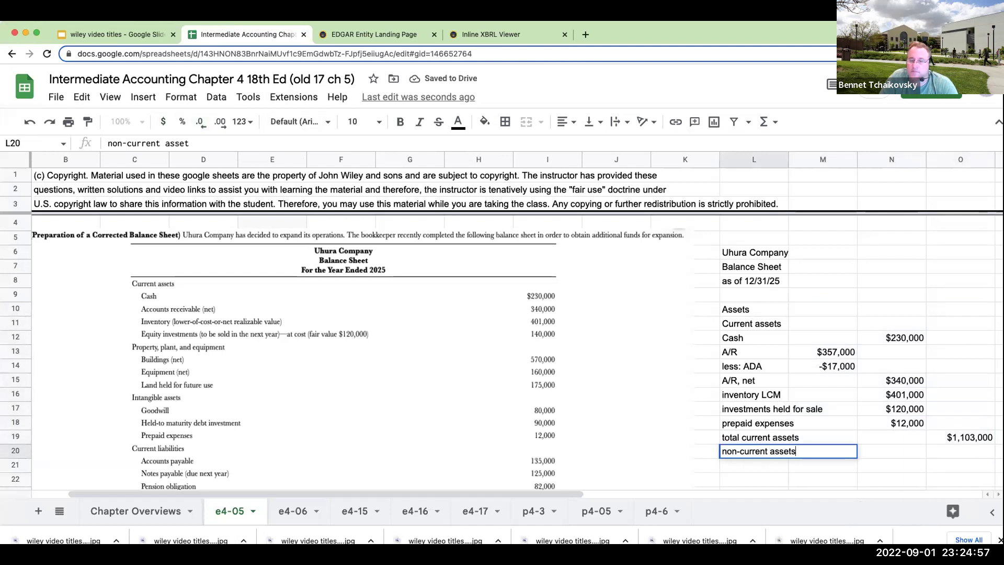
pyautogui.press('Return')
pyautogui.press('Return')
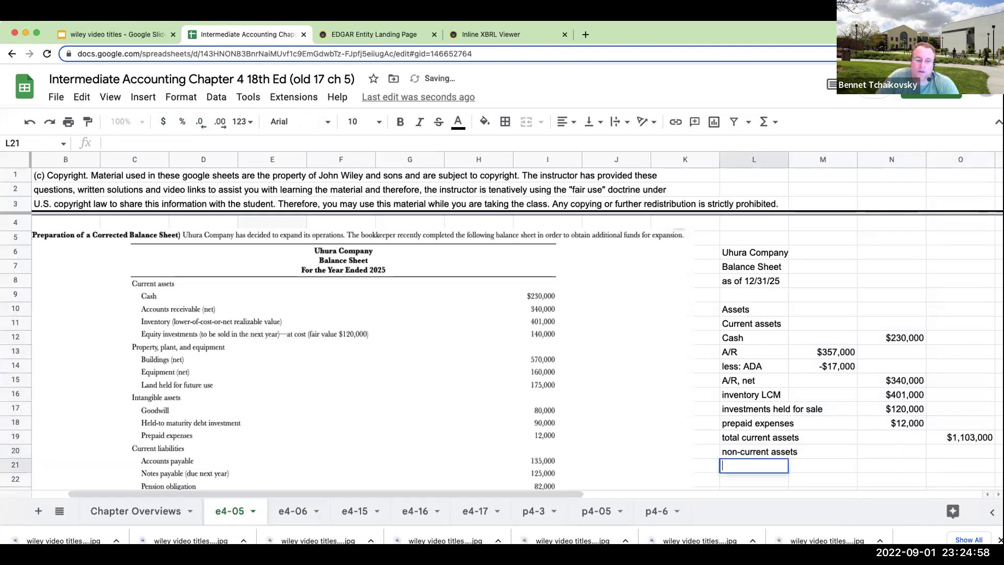
pyautogui.scroll(-5, 754, 366)
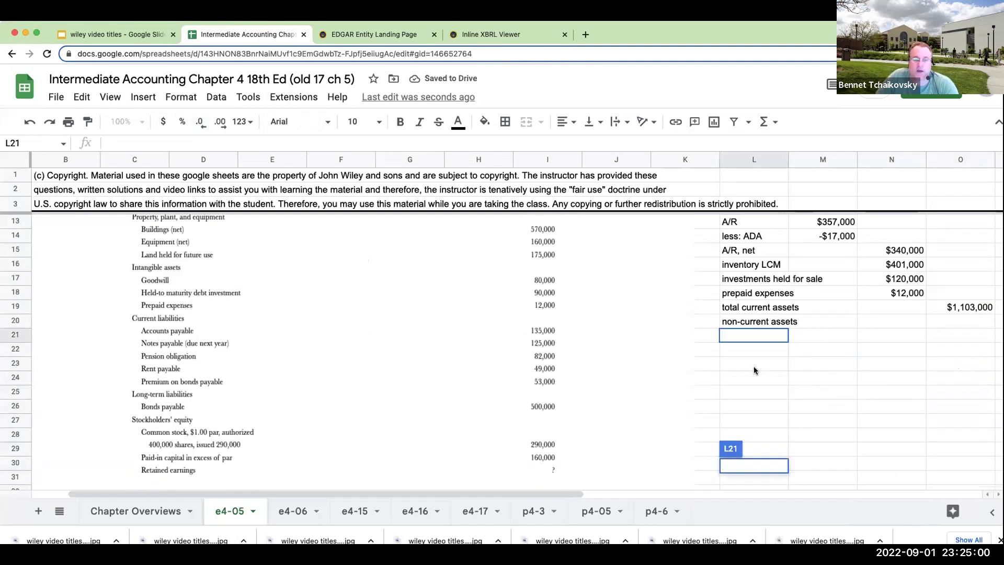
pyautogui.click(748, 337)
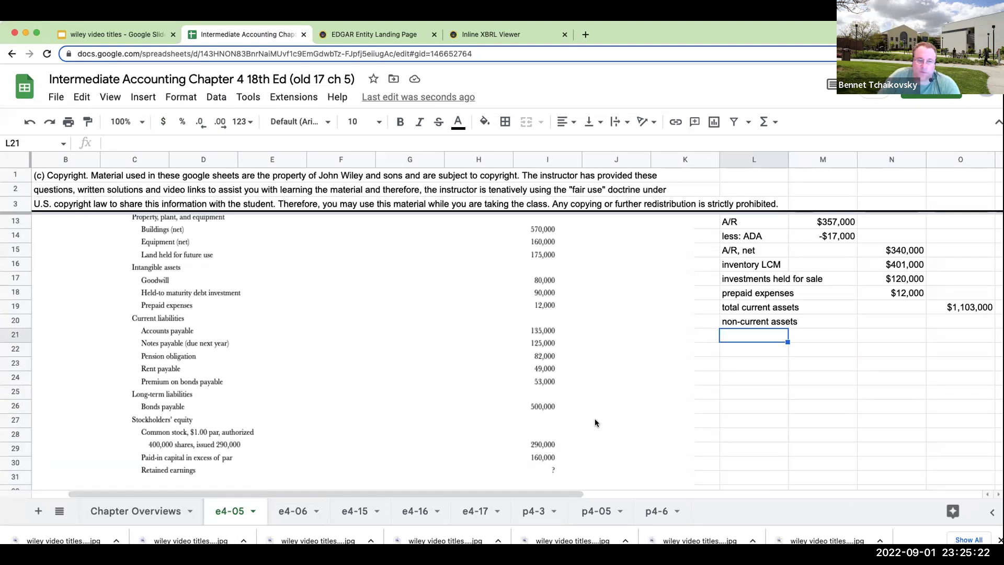
pyautogui.write('l')
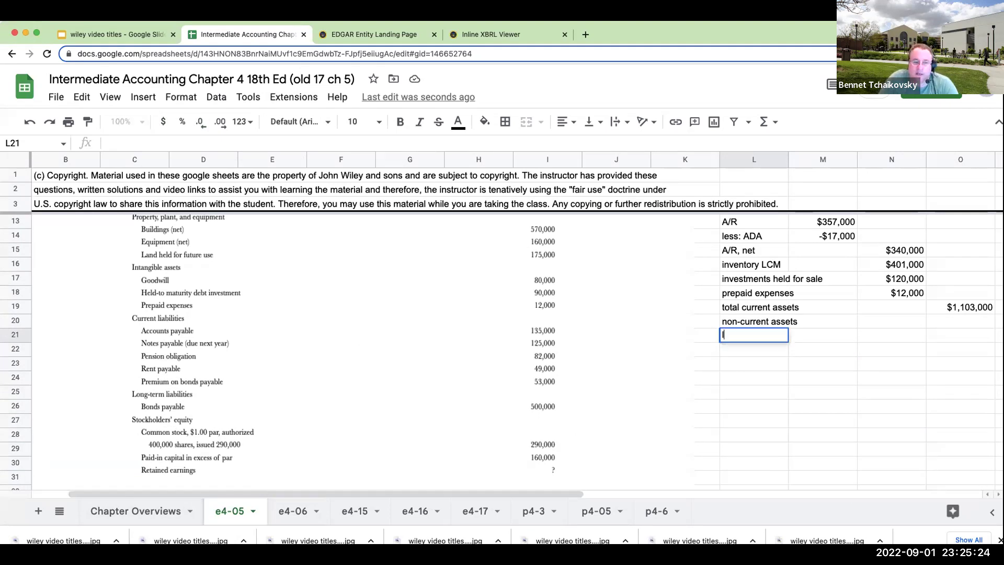
pyautogui.write('and held for future')
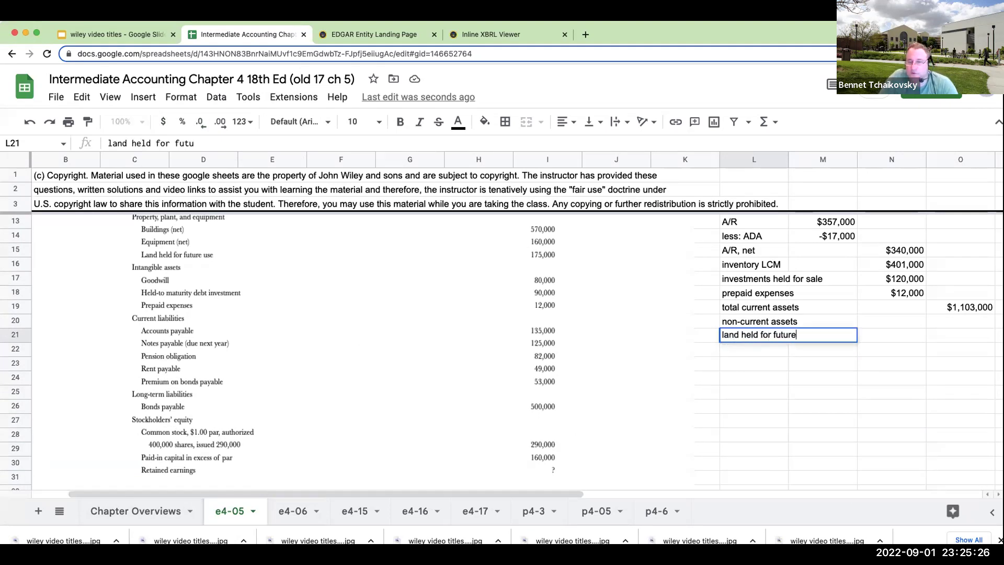
pyautogui.write(' use')
pyautogui.press('Return')
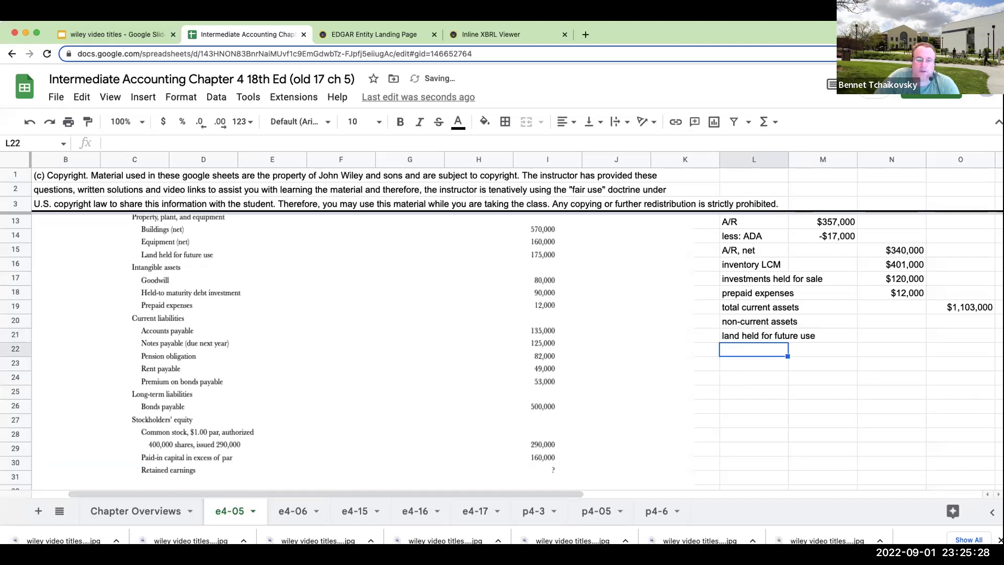
pyautogui.press('Up')
pyautogui.press('Right')
pyautogui.press('Right')
pyautogui.write('175000')
pyautogui.press('Return')
pyautogui.press('Left')
pyautogui.press('Left')
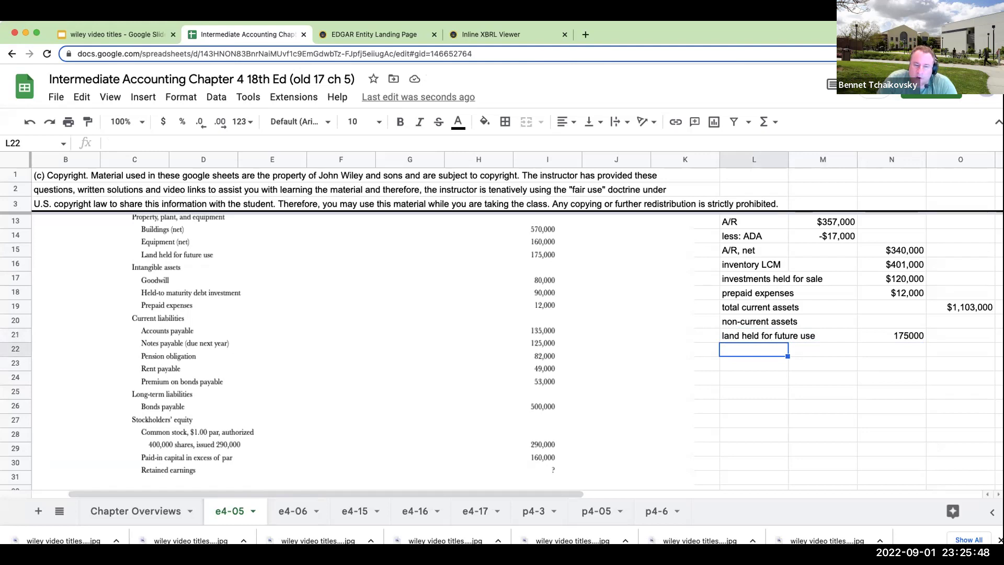
# Label the next row 'held to maturity debt investment'
pyautogui.write('held to mat')
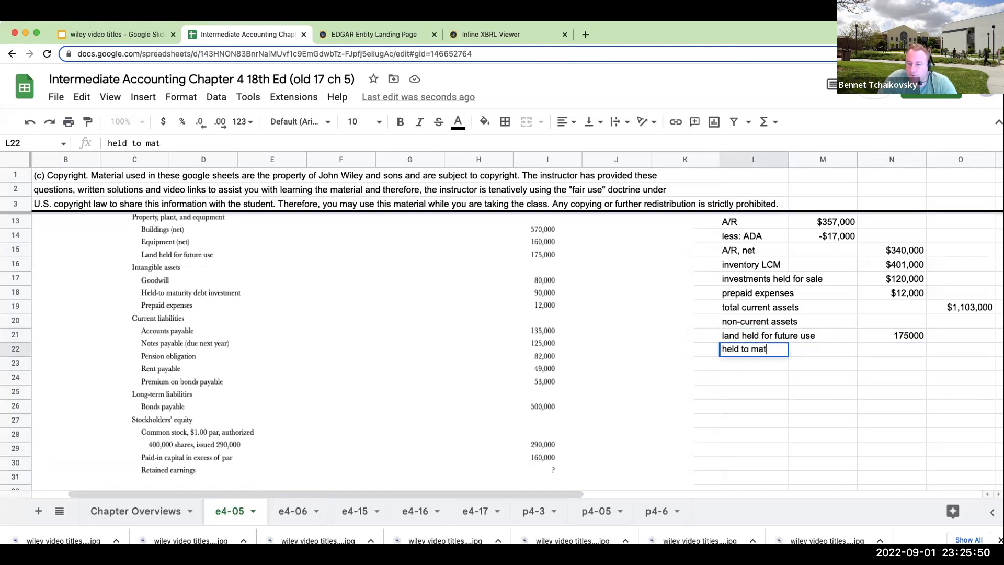
pyautogui.write('urity debvt')
pyautogui.press('BackSpace')
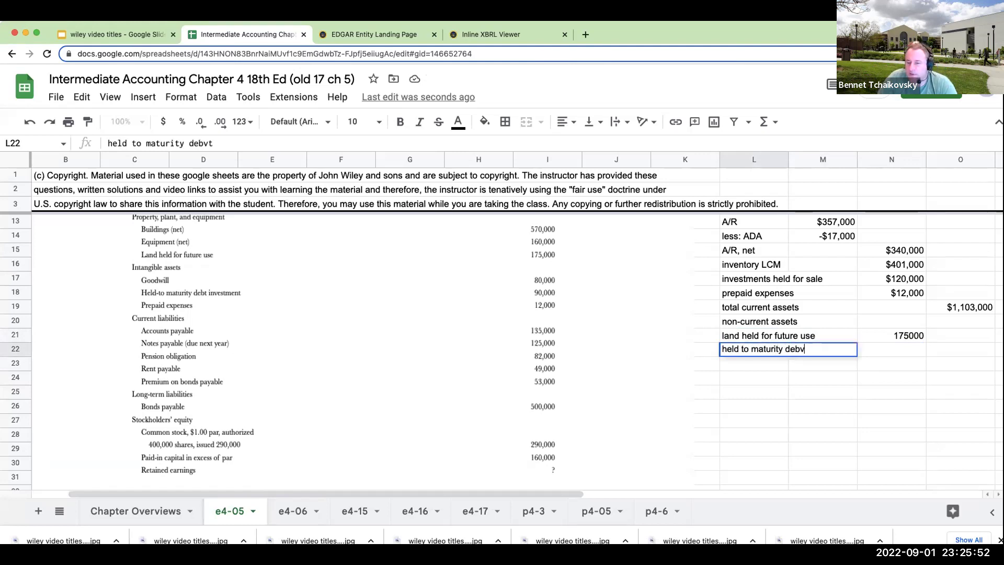
pyautogui.press('BackSpace')
pyautogui.write('t investment')
pyautogui.press('Return')
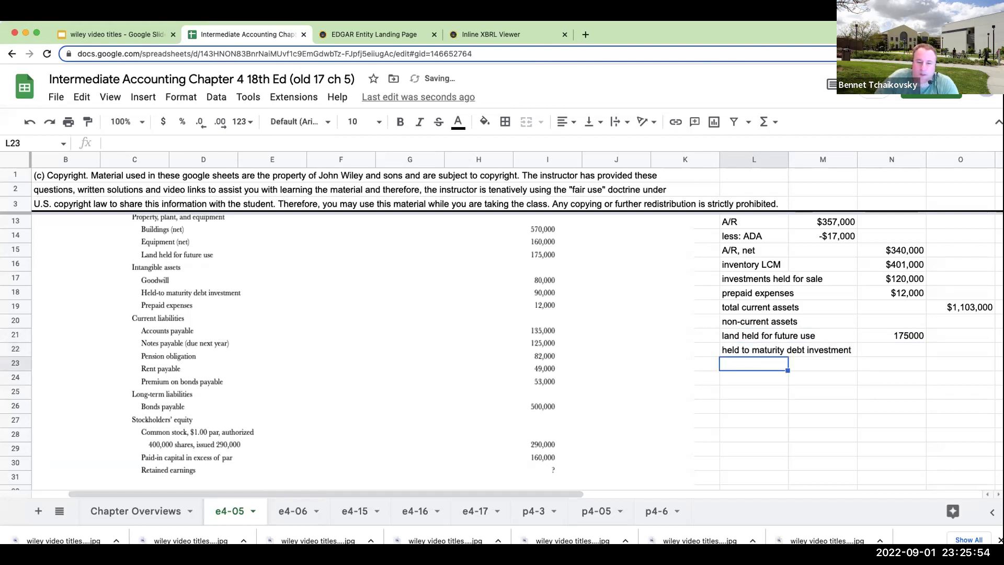
pyautogui.click(822, 349)
# Commit the 90000 investment and list labels Bulding, less: A/D, Bulding net, Equipment, less: A/D- equip
pyautogui.write('90000')
pyautogui.press('Return')
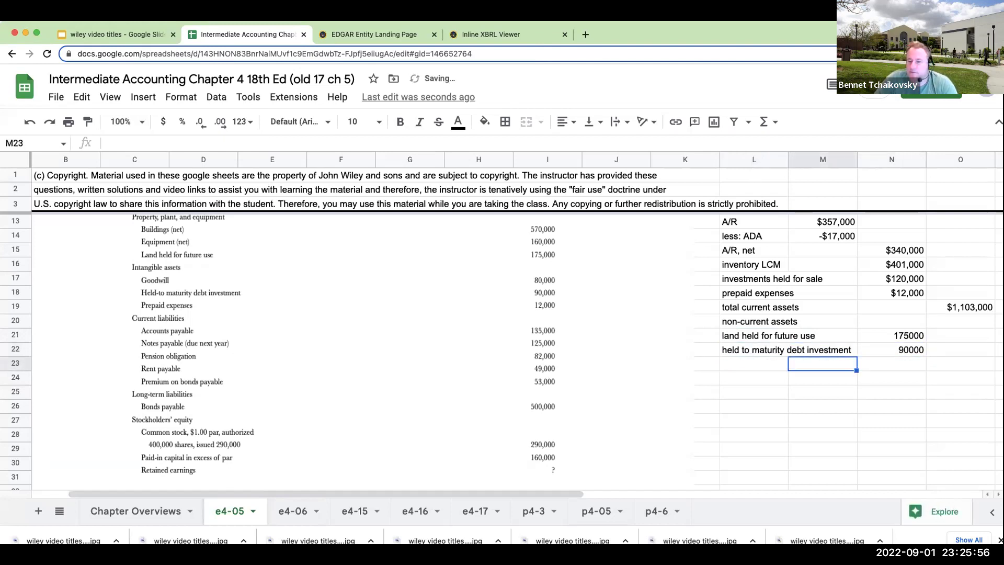
pyautogui.click(754, 363)
pyautogui.write('Buld')
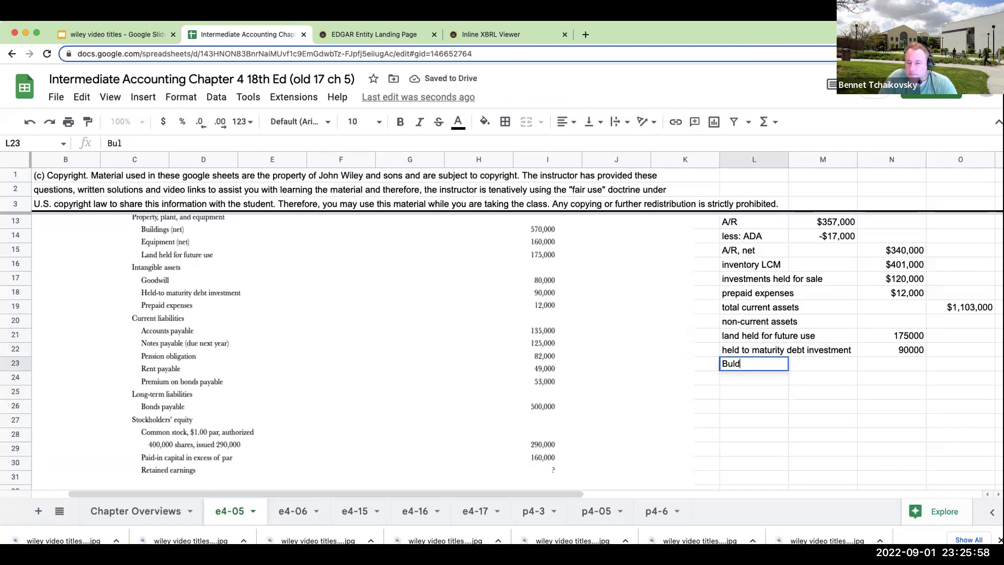
pyautogui.write('ing')
pyautogui.press('Return')
pyautogui.write('less: A/')
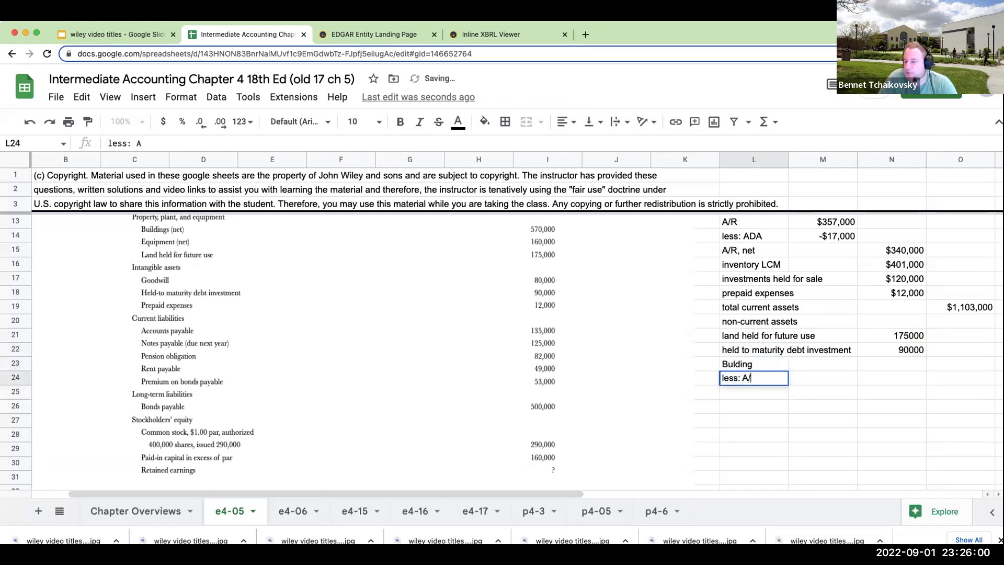
pyautogui.write('D')
pyautogui.press('Return')
pyautogui.write('Bul')
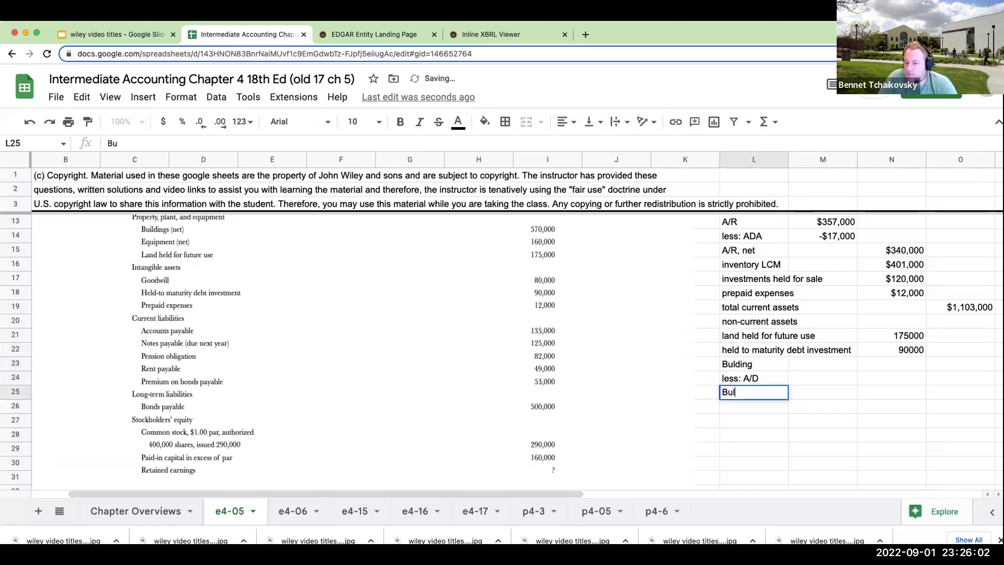
pyautogui.write('ding ')
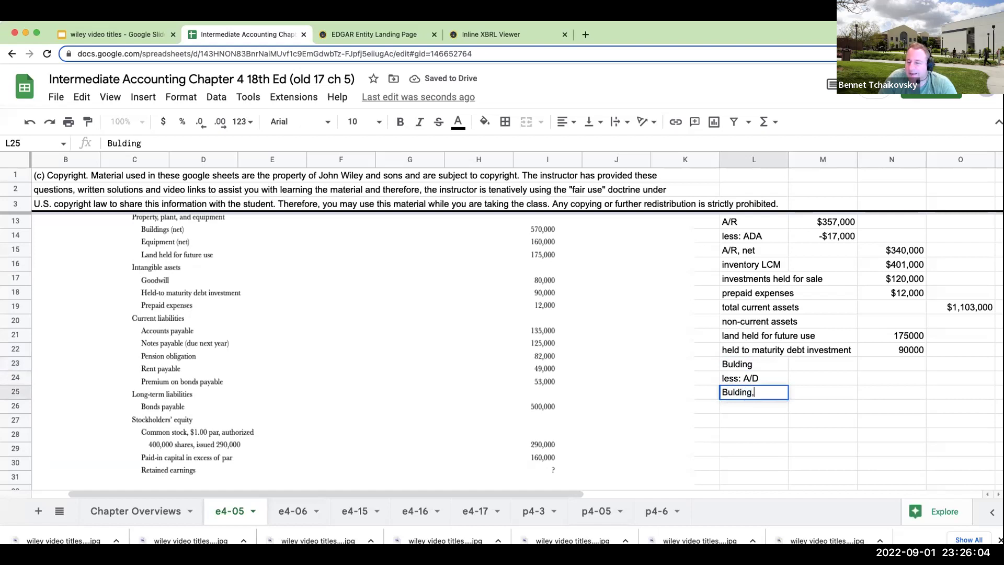
pyautogui.write(' n net')
pyautogui.press('Return')
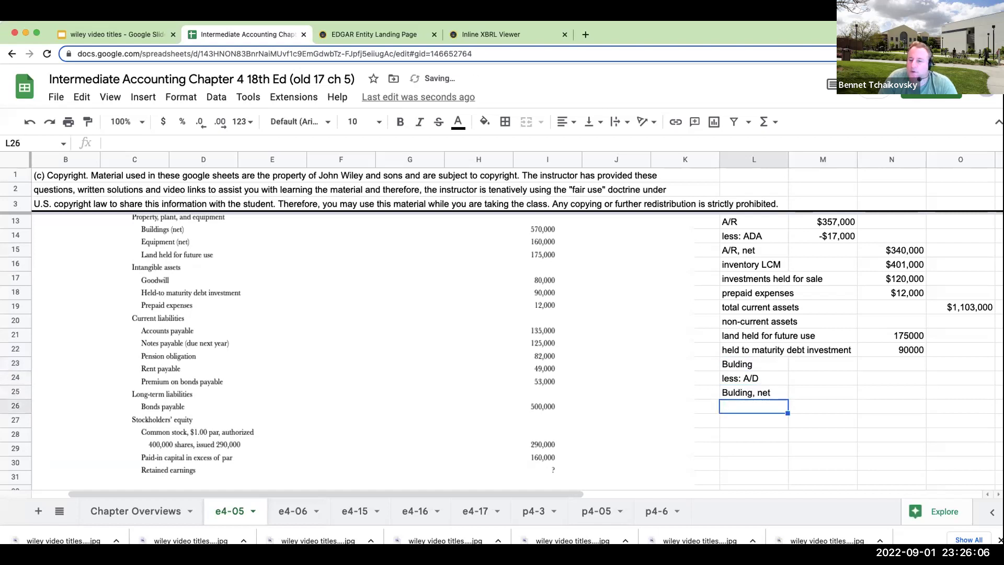
pyautogui.write('Equipment')
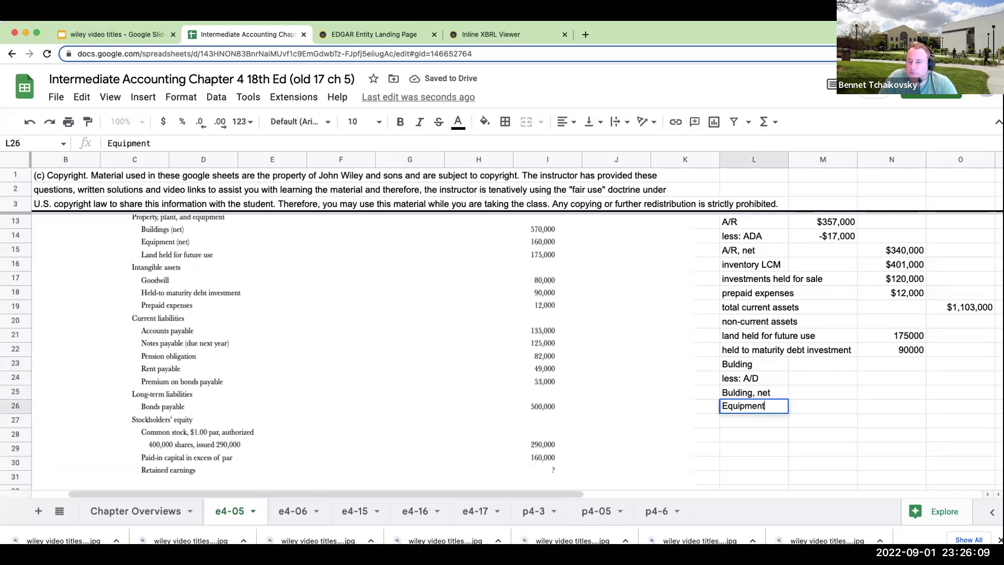
pyautogui.press('Return')
pyautogui.write('lesS: ')
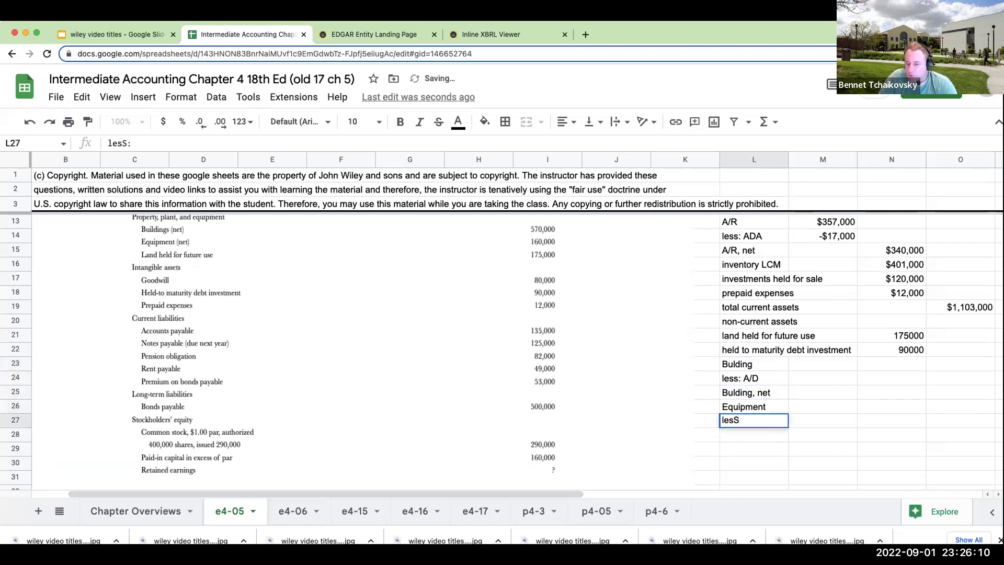
pyautogui.write('A/D- eq')
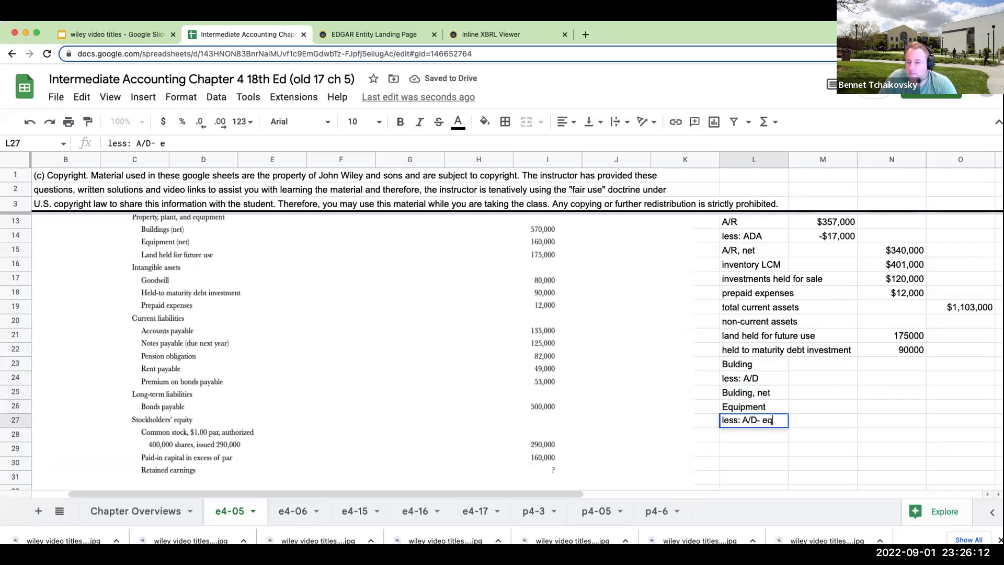
pyautogui.write('uip')
# Relabel the building depreciation row 'less: A/D- bldg' and add an 'Equipment, net' label
pyautogui.click(754, 377)
pyautogui.write('le')
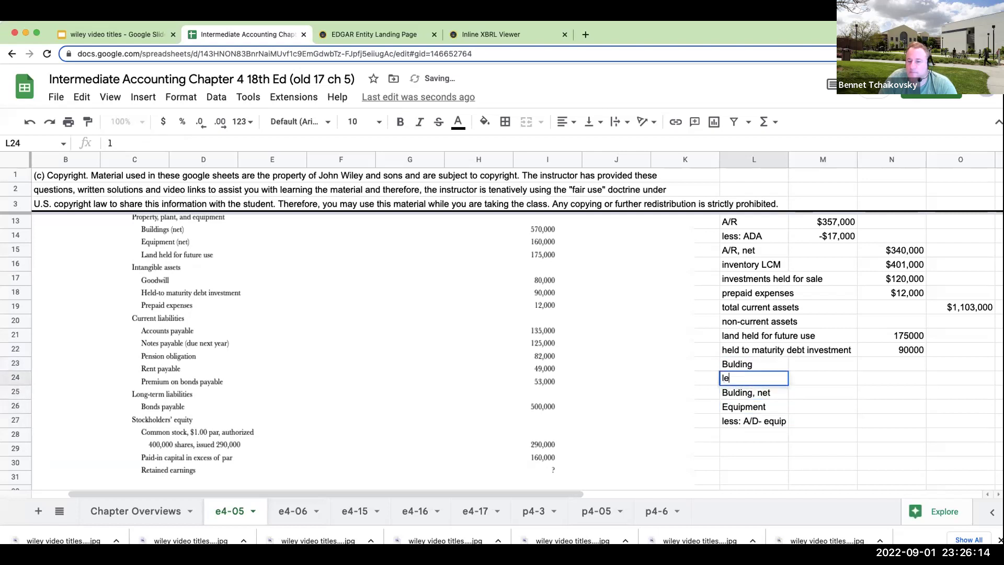
pyautogui.write('ss: A/D- buld')
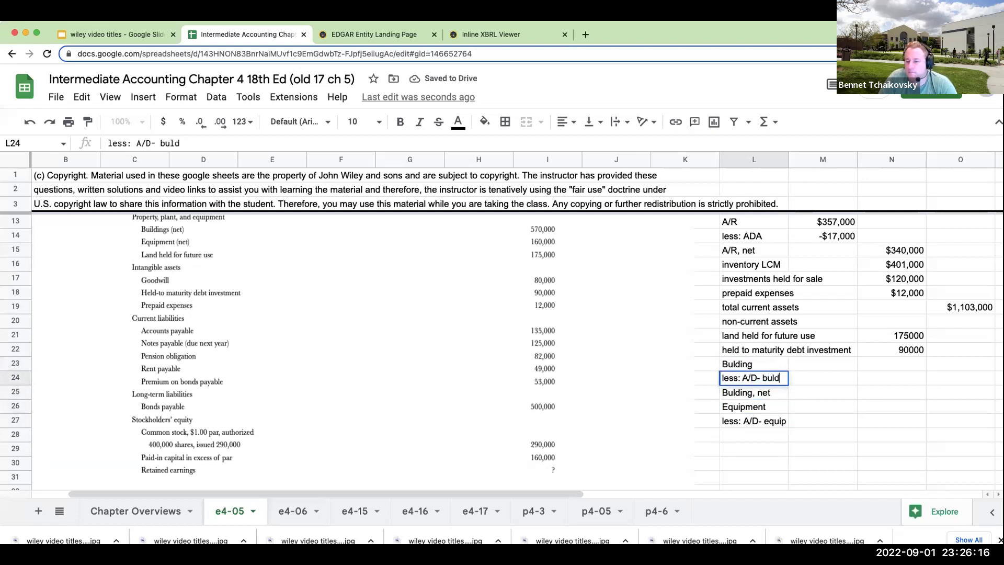
pyautogui.press('BackSpace')
pyautogui.press('BackSpace')
pyautogui.press('BackSpace')
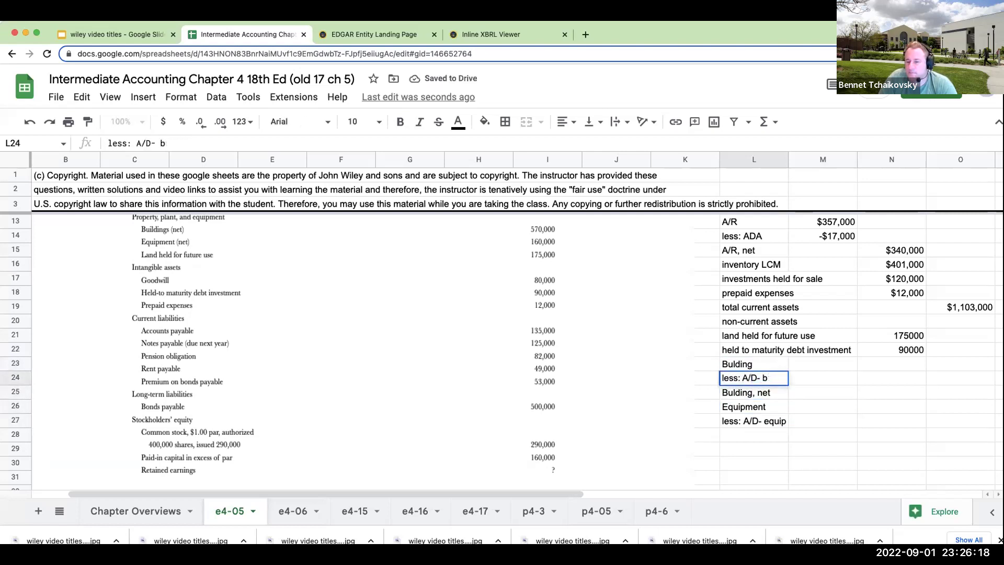
pyautogui.write('ldg')
pyautogui.press('Return')
pyautogui.press('Down')
pyautogui.press('Down')
pyautogui.press('Down')
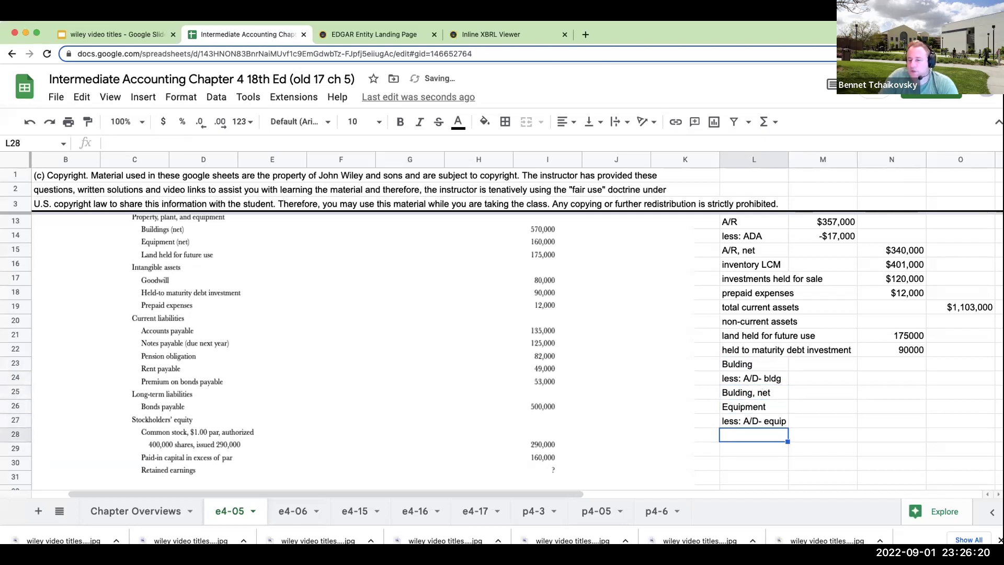
pyautogui.write('Equipment, net')
pyautogui.press('Tab')
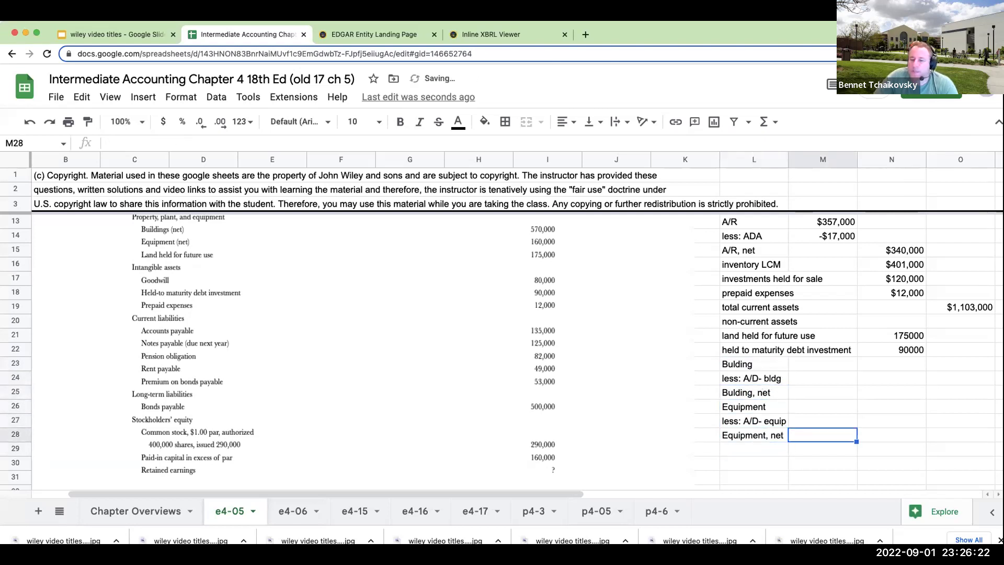
# Enter net values 160000 for Equipment, net in N28 and 570000 for Building, net in N25
pyautogui.press('Tab')
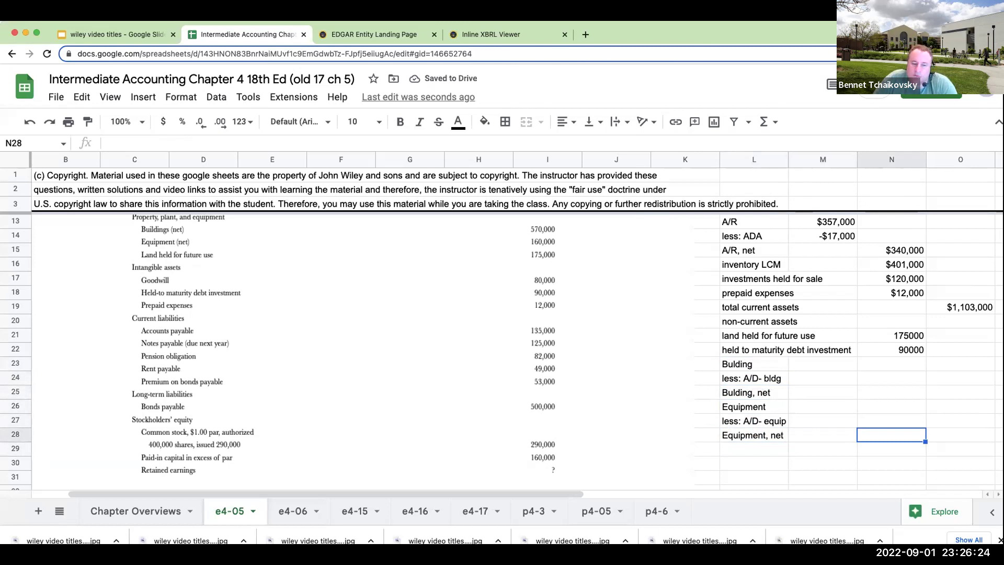
pyautogui.write('160000')
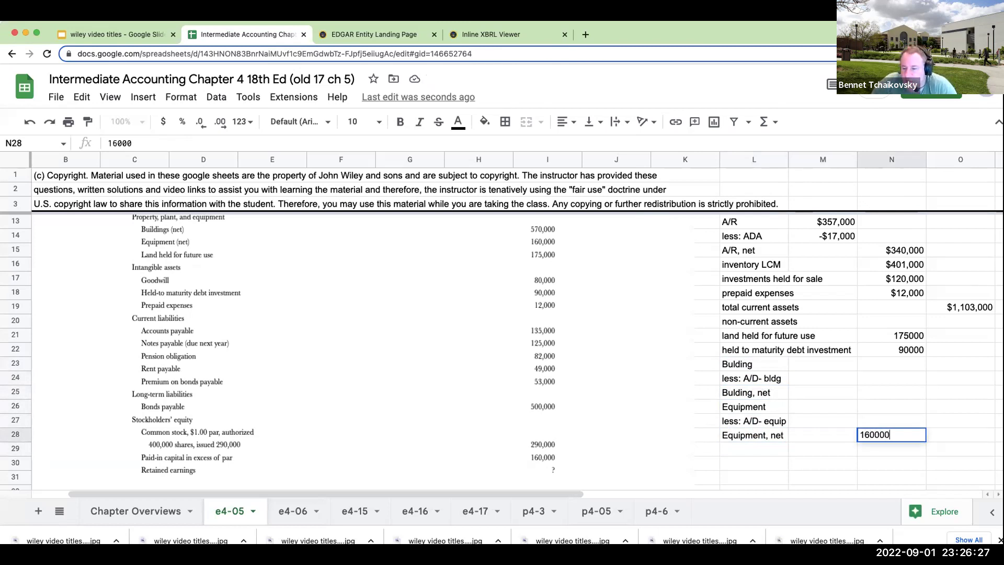
pyautogui.press('Return')
pyautogui.click(891, 407)
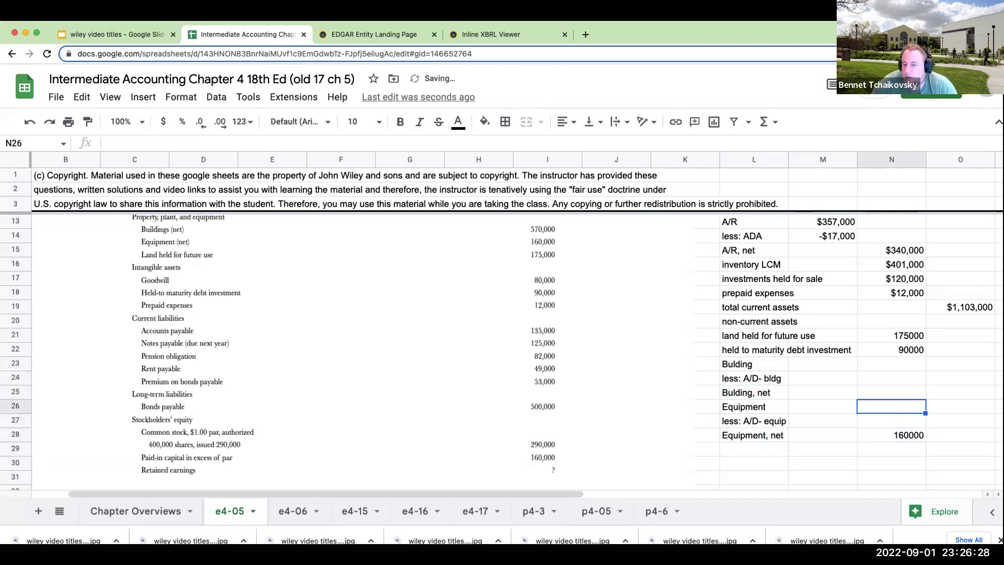
pyautogui.click(892, 392)
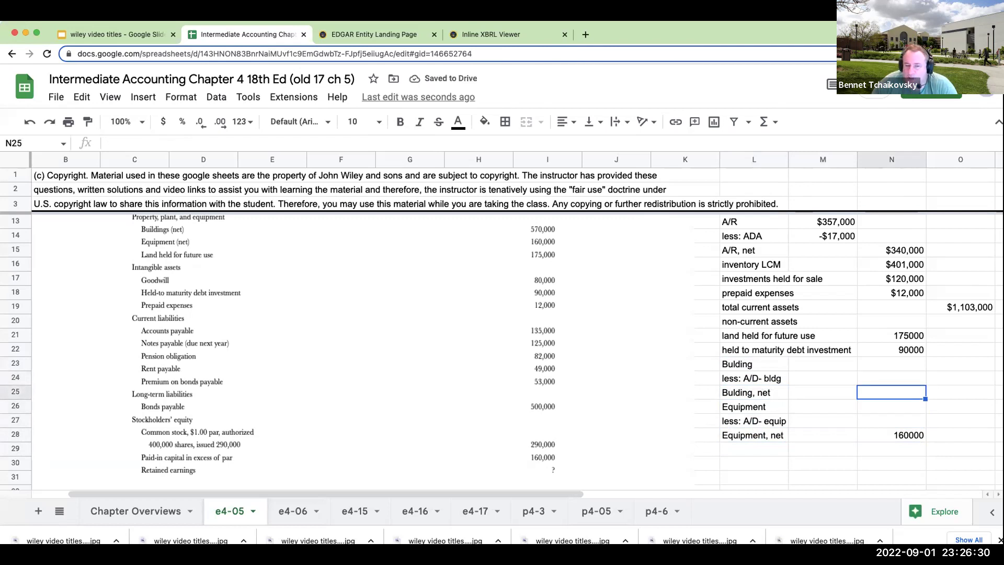
pyautogui.write('570000')
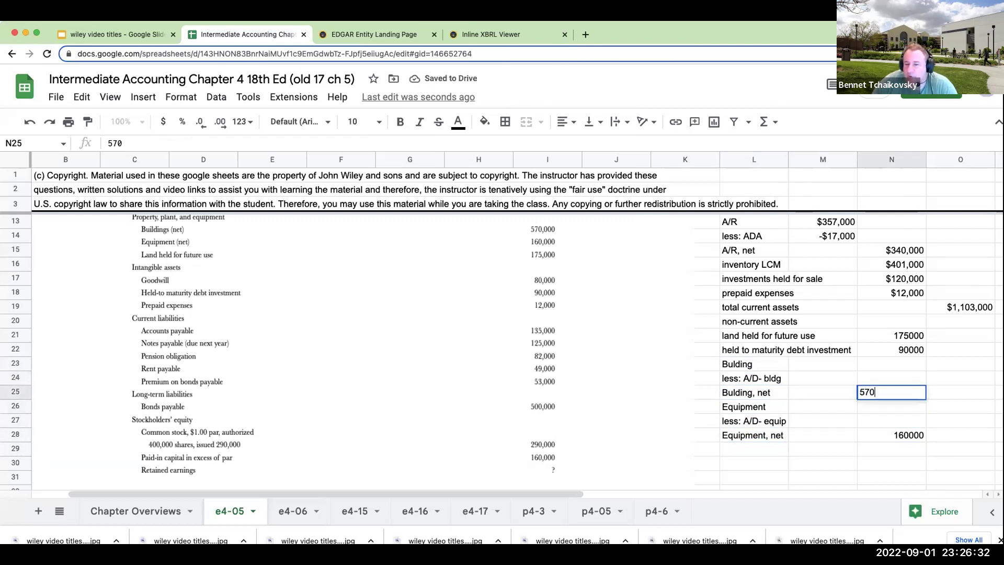
pyautogui.press('Return')
pyautogui.press('Left')
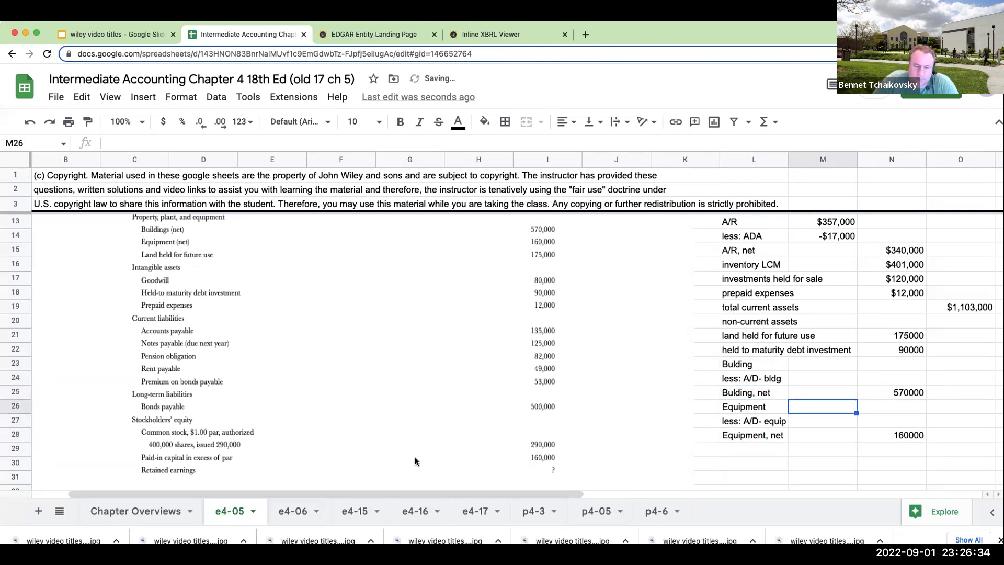
# Enter accumulated depreciation of -160000 in M24 and -105000 in M27
pyautogui.scroll(-5, 413, 460)
pyautogui.scroll(3, 409, 460)
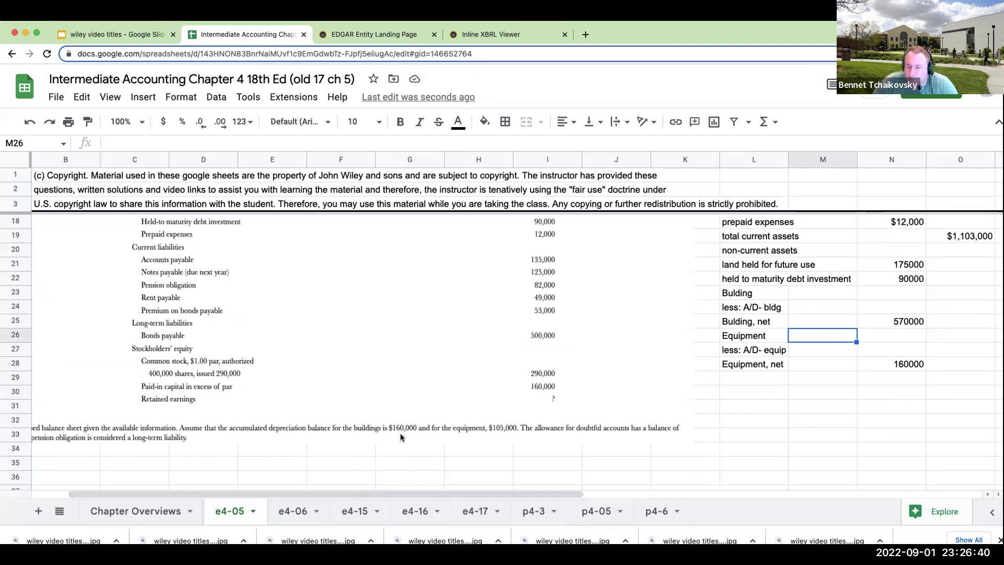
pyautogui.click(835, 311)
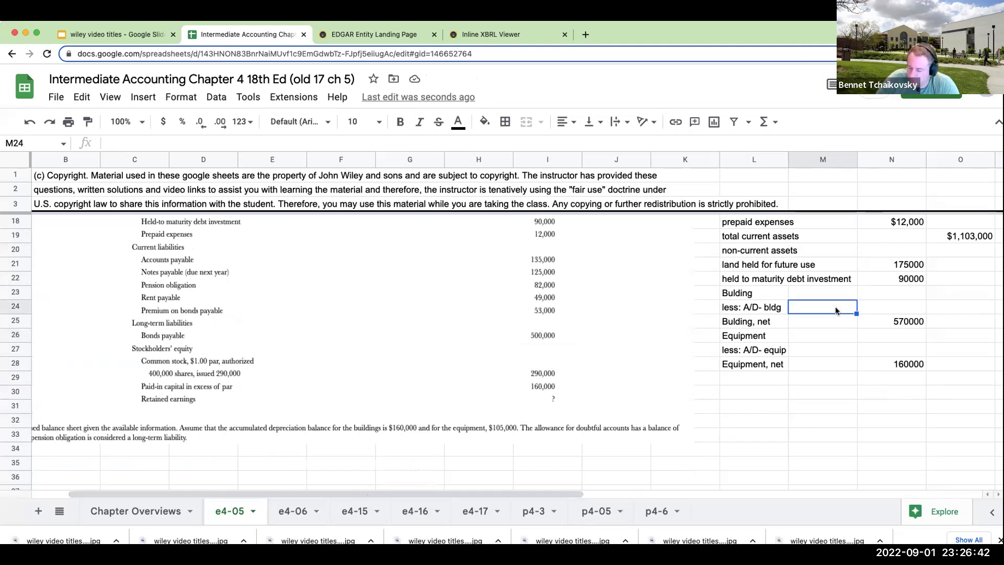
pyautogui.write('-160000')
pyautogui.press('Return')
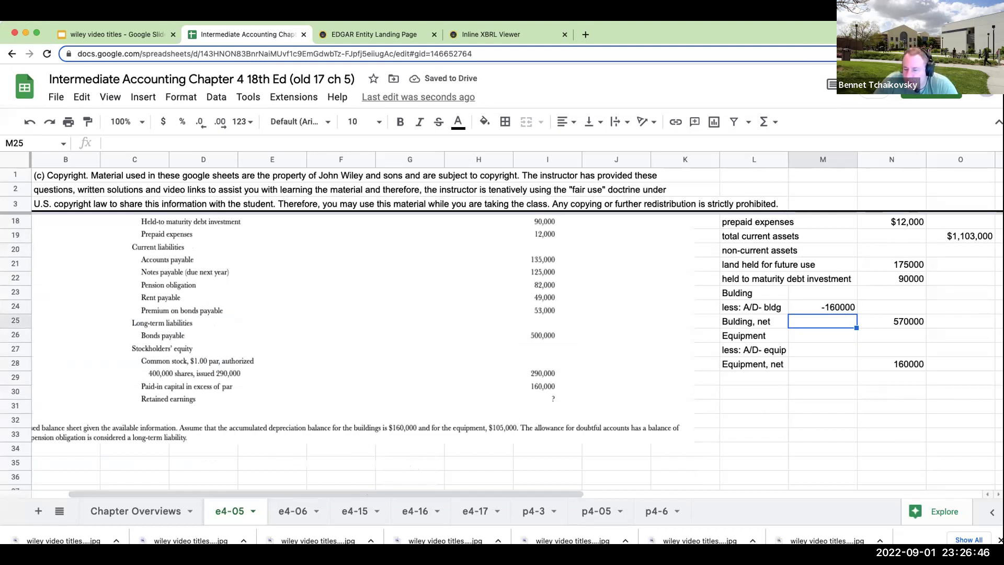
pyautogui.press('Down')
pyautogui.press('Down')
pyautogui.write('-105000')
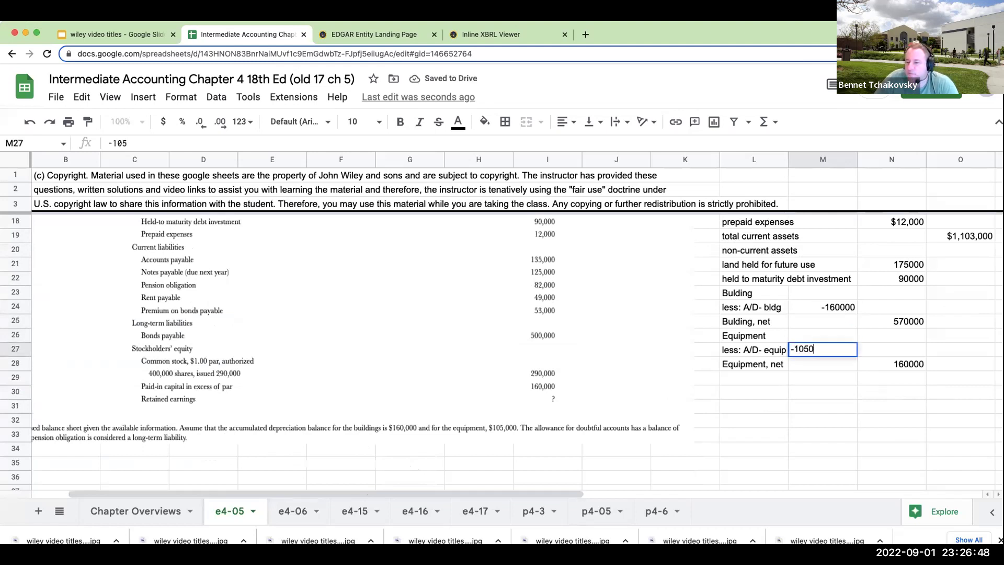
pyautogui.press('Return')
# Derive gross Equipment in M26 with the formula =N28-M27, giving 265000
pyautogui.press('Up')
pyautogui.press('Up')
pyautogui.write('+')
pyautogui.press('Right')
pyautogui.press('Down')
pyautogui.press('Down')
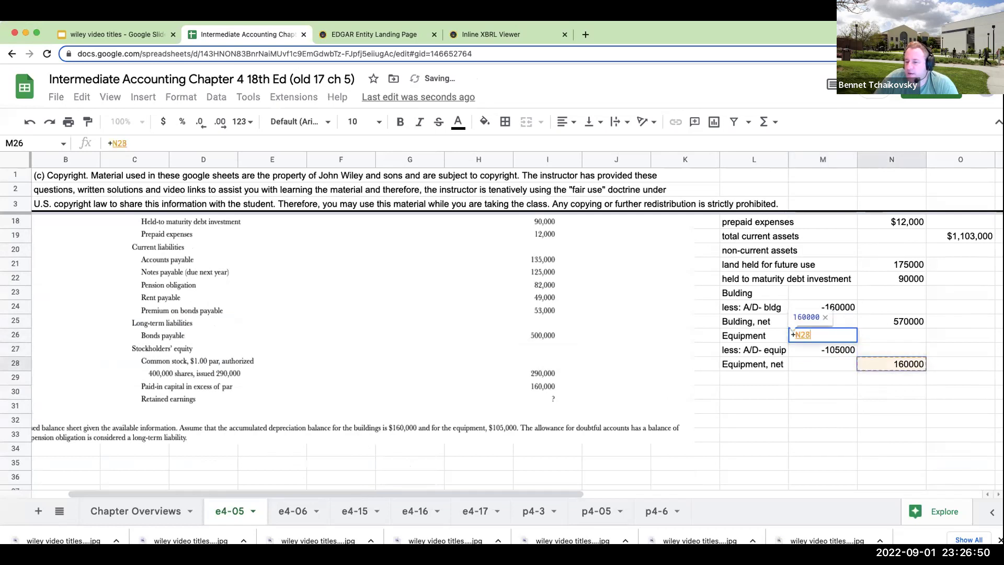
pyautogui.write('-')
pyautogui.press('Down')
pyautogui.press('Return')
# Derive gross Building in M23 with the formula =N25-M24, giving 730000
pyautogui.press('Up')
pyautogui.press('Up')
pyautogui.press('Up')
pyautogui.press('Up')
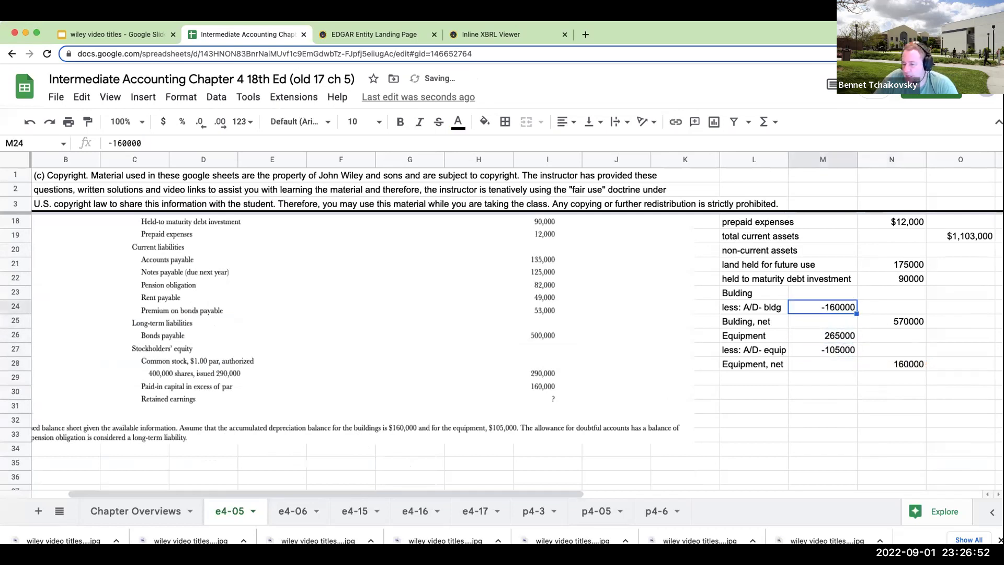
pyautogui.write('+')
pyautogui.press('Right')
pyautogui.press('Down')
pyautogui.press('Down')
pyautogui.write('-')
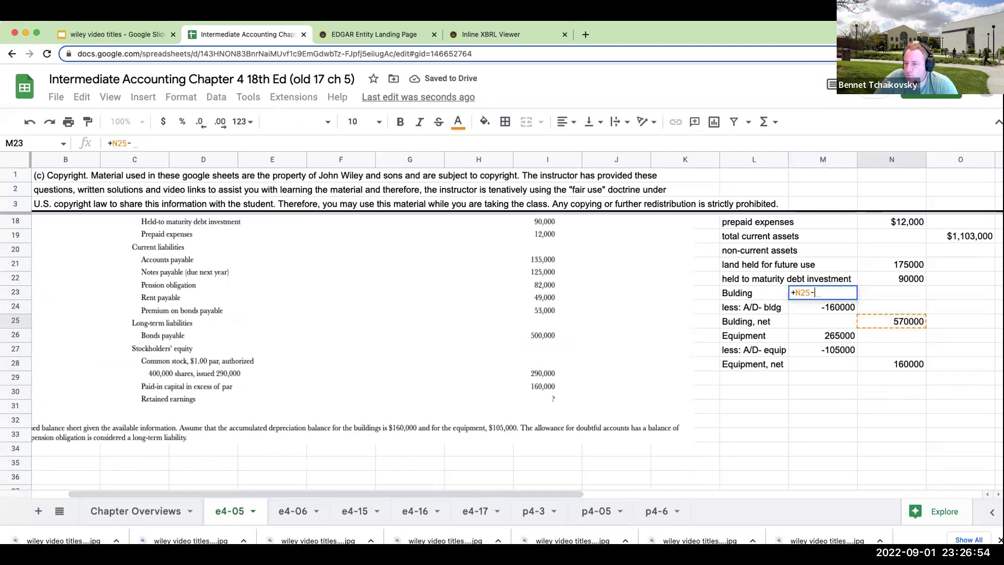
pyautogui.press('Down')
pyautogui.press('Return')
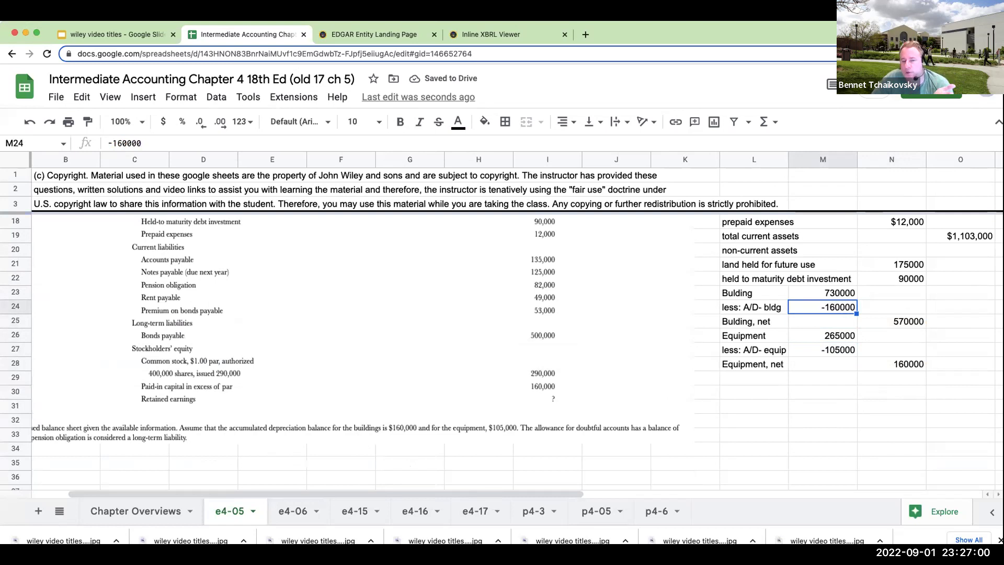
# Bring up Meta's 10-Q filing in the Inline XBRL Viewer
pyautogui.click(369, 34)
pyautogui.click(483, 34)
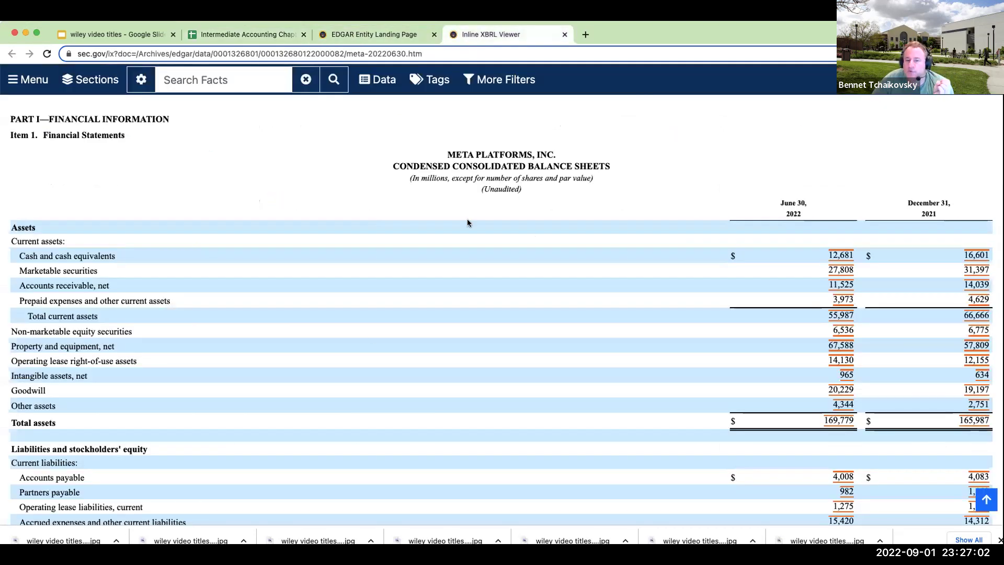
pyautogui.scroll(-4, 352, 330)
pyautogui.scroll(2, 70, 236)
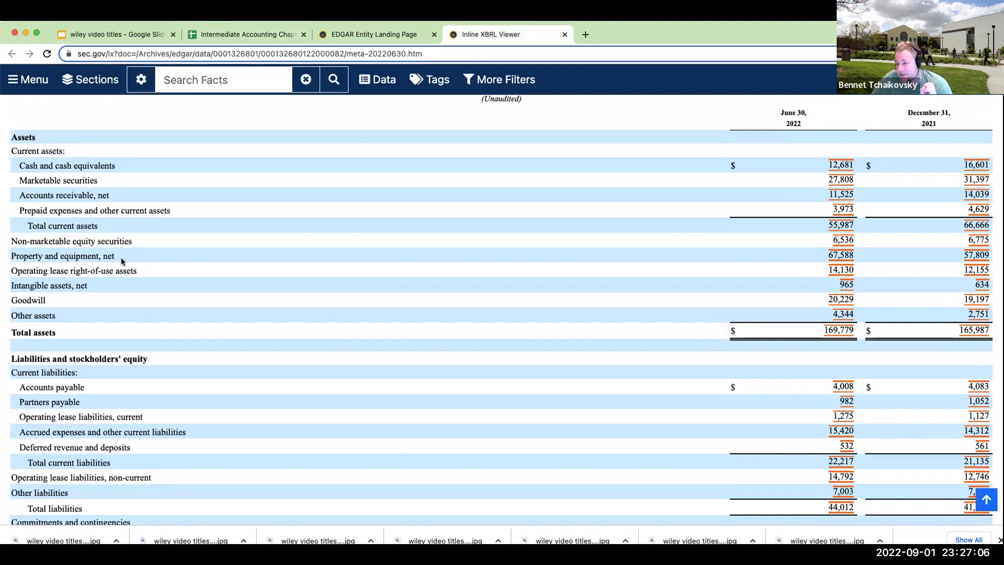
# Inspect the attributes of the 67,588 Property and equipment, net fact, then close the details panel
pyautogui.click(840, 255)
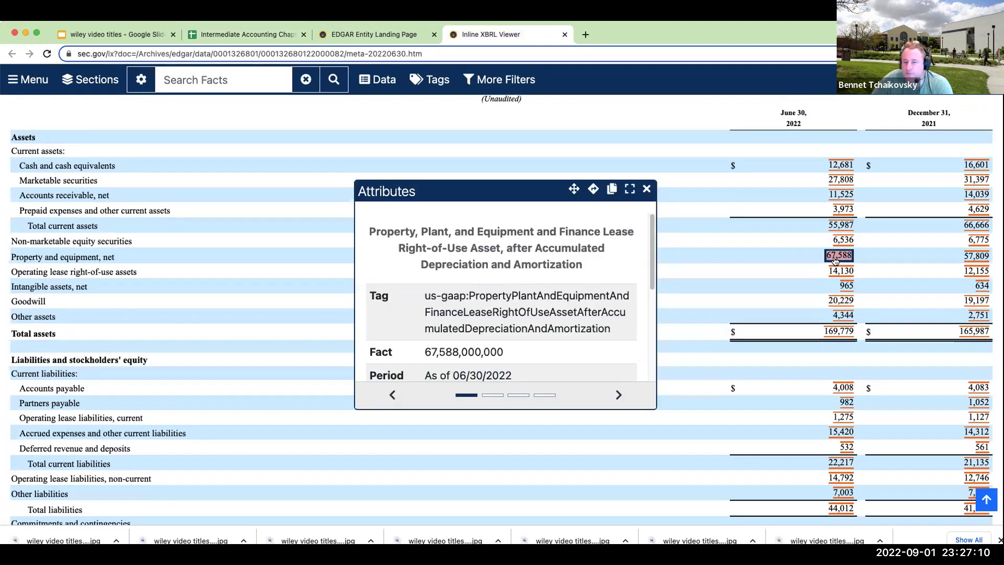
pyautogui.scroll(-4, 497, 318)
pyautogui.scroll(4, 496, 318)
pyautogui.scroll(-3, 497, 318)
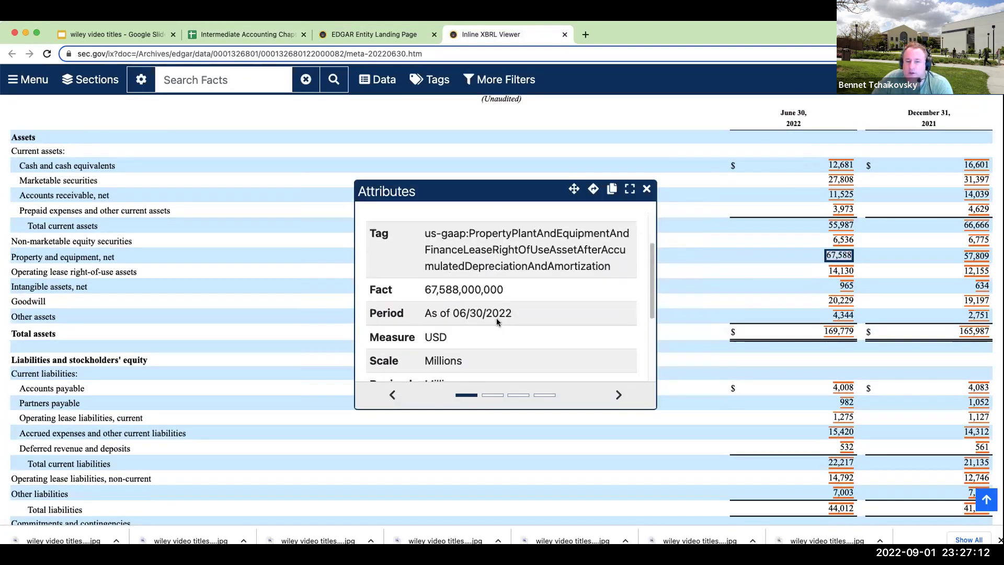
pyautogui.scroll(-2, 497, 318)
pyautogui.click(646, 189)
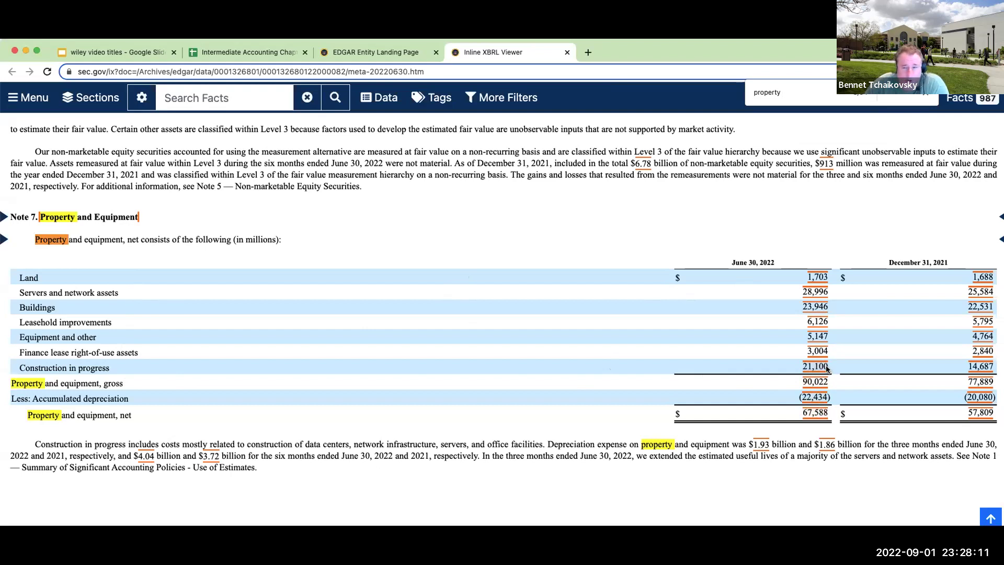
# Back in the spreadsheet, enter a 'goodwill' label in L29 with 80000 in N29
pyautogui.click(375, 52)
pyautogui.click(252, 52)
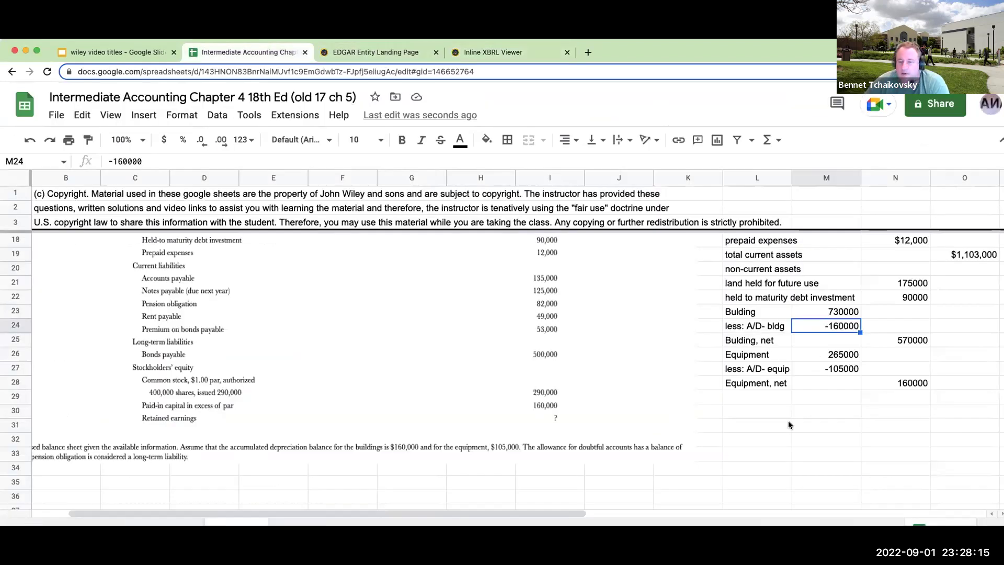
pyautogui.moveTo(758, 383); pyautogui.dragTo(770, 396)
pyautogui.click(762, 397)
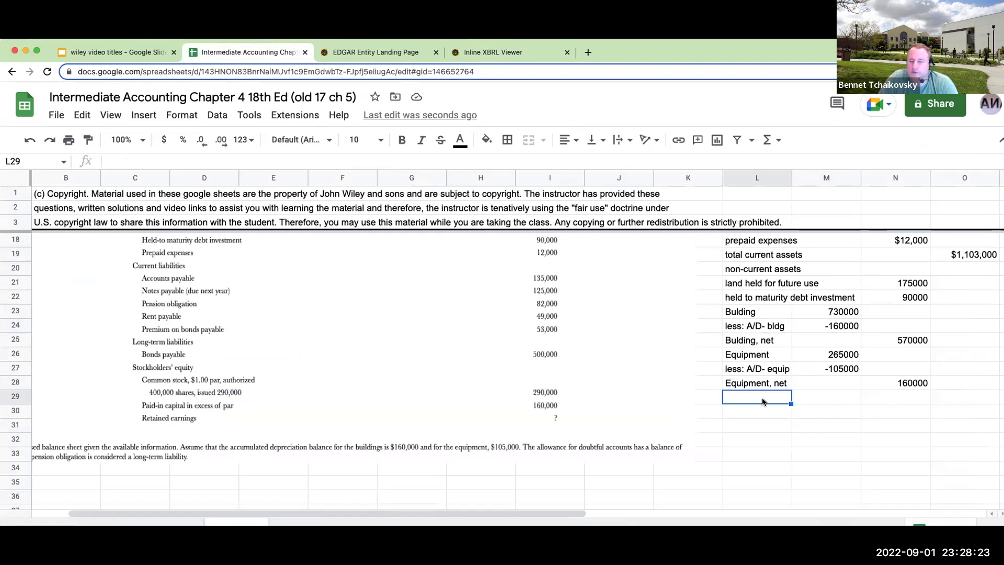
pyautogui.write('goodwill')
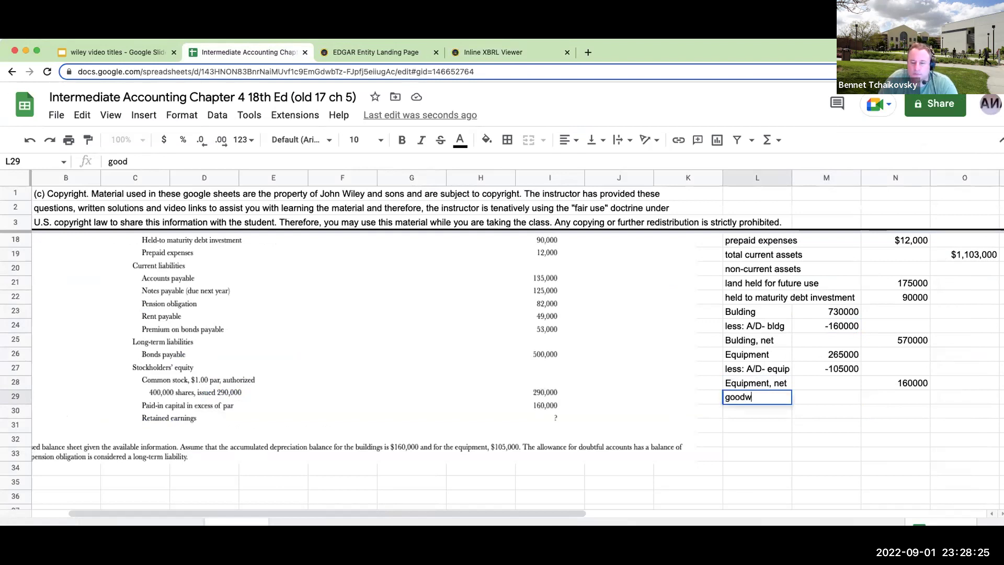
pyautogui.press('Return')
pyautogui.scroll(2, 605, 397)
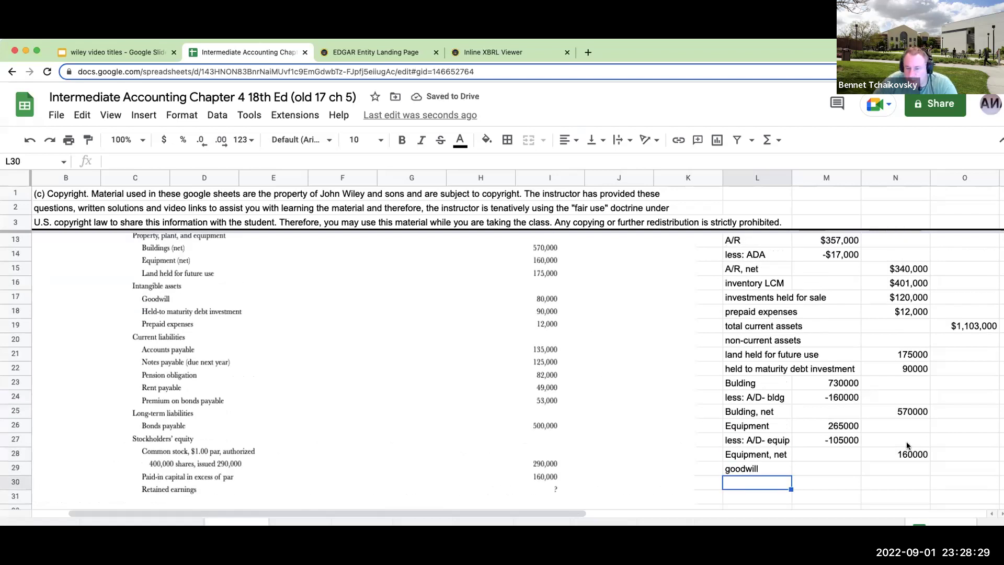
pyautogui.scroll(-2, 908, 446)
pyautogui.click(899, 417)
pyautogui.write('80000')
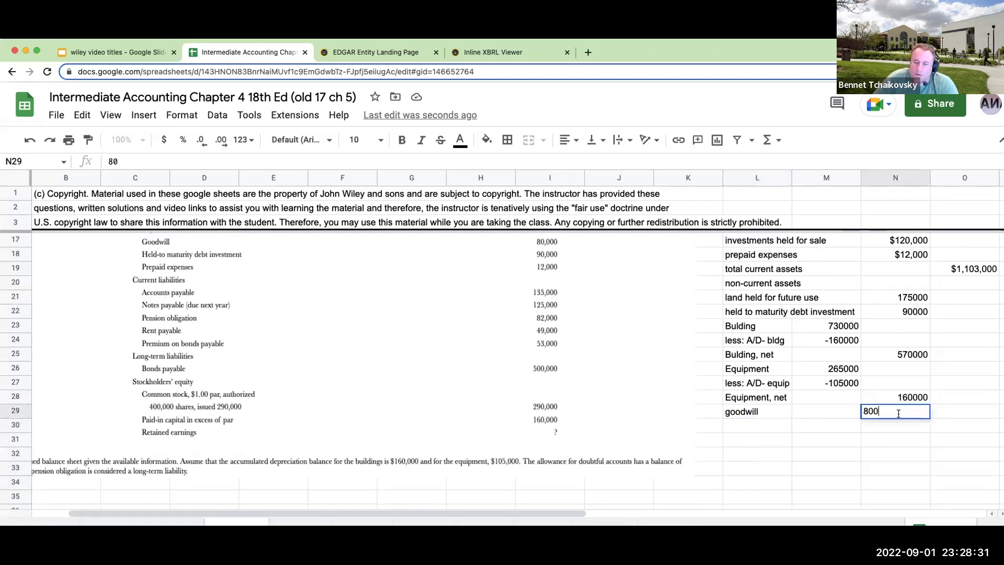
pyautogui.press('Return')
pyautogui.press('Left')
pyautogui.press('Left')
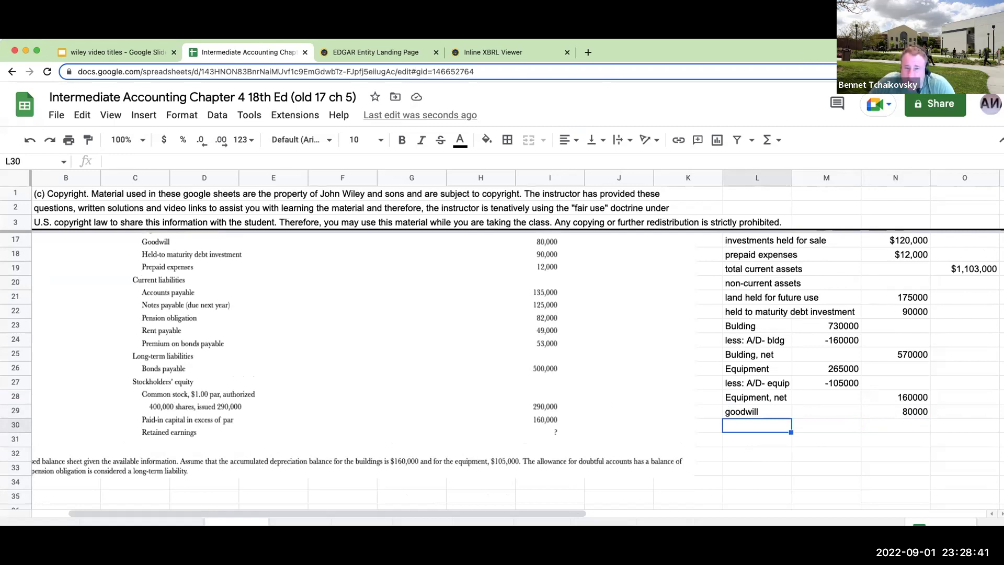
pyautogui.click(495, 50)
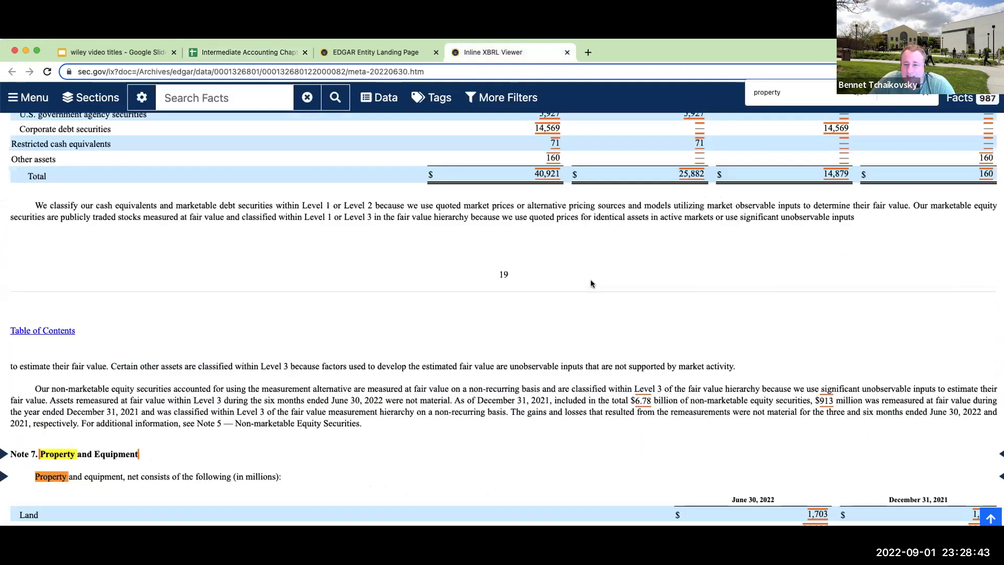
pyautogui.scroll(20, 591, 283)
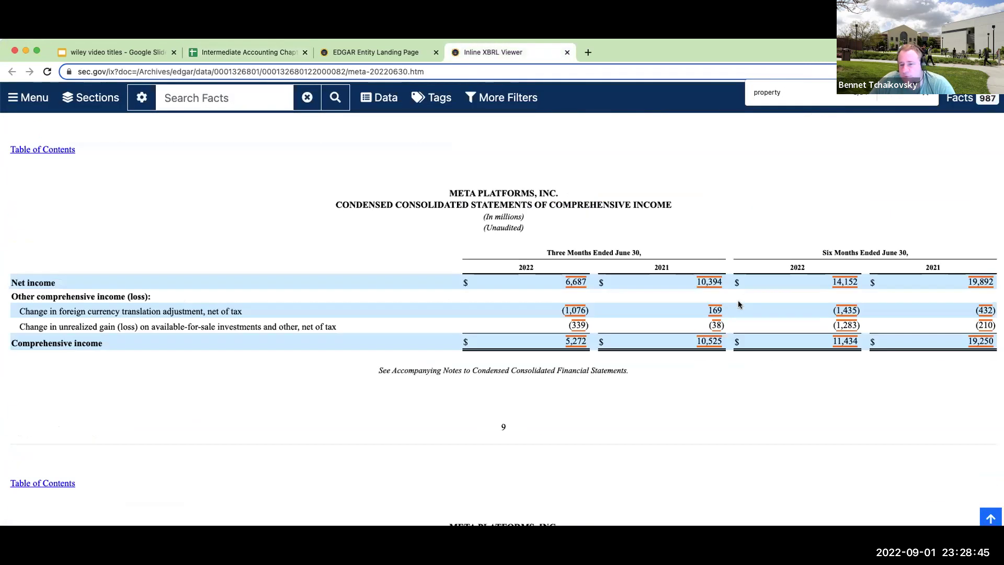
pyautogui.scroll(20, 738, 304)
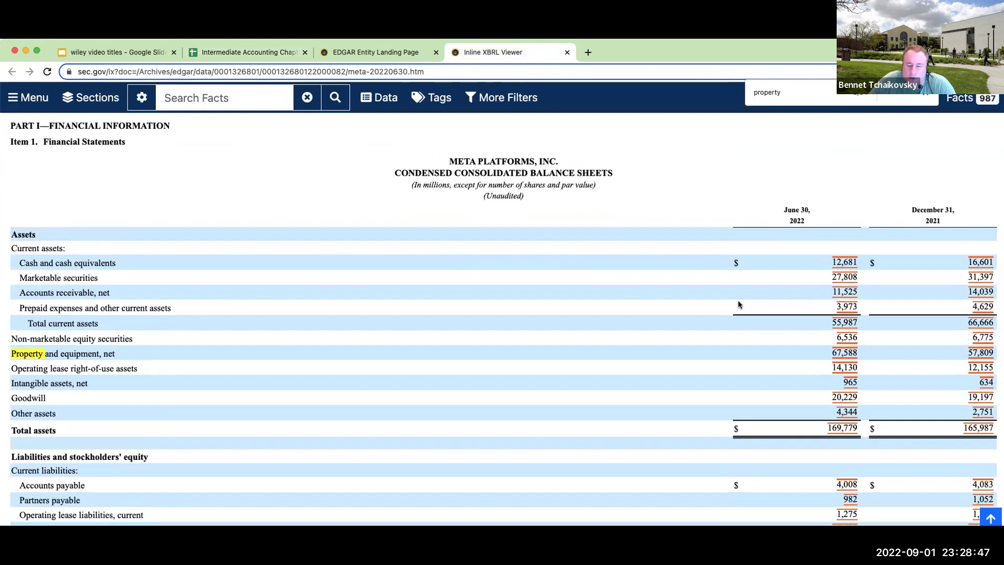
pyautogui.scroll(-1, 738, 304)
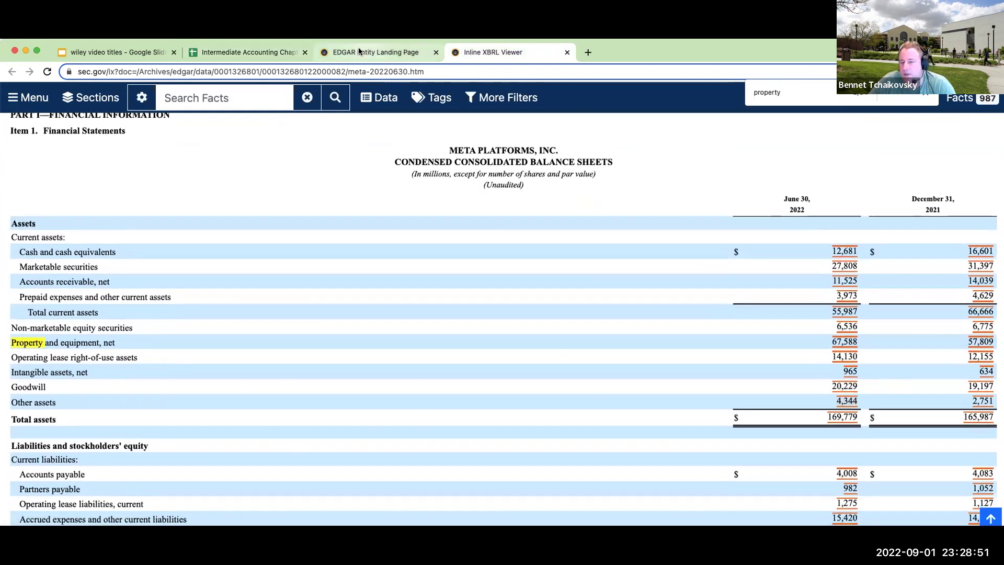
pyautogui.click(265, 51)
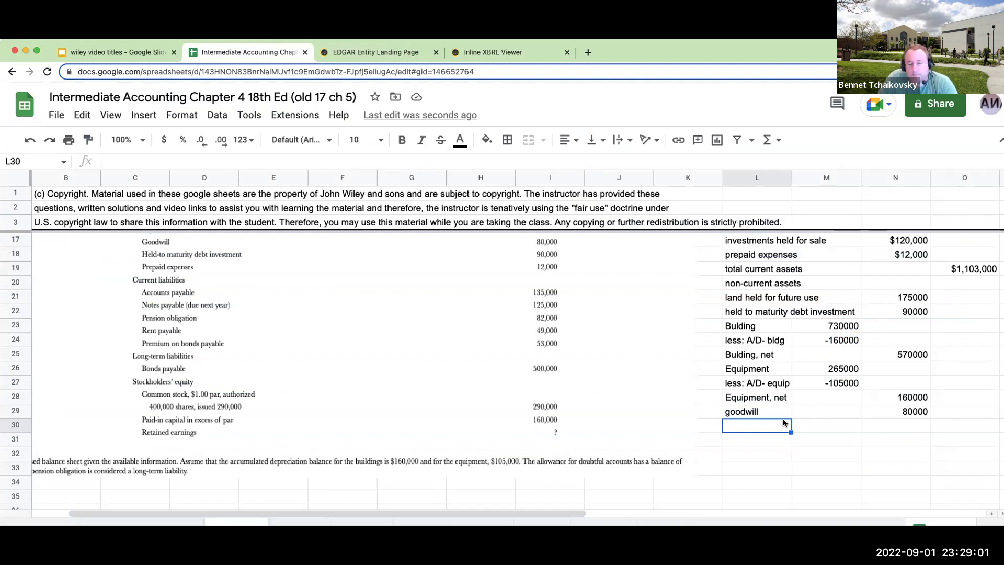
# Add a 'total non-current assets' row with =sum(N21:N29) in O30, giving 1075000
pyautogui.write('total n')
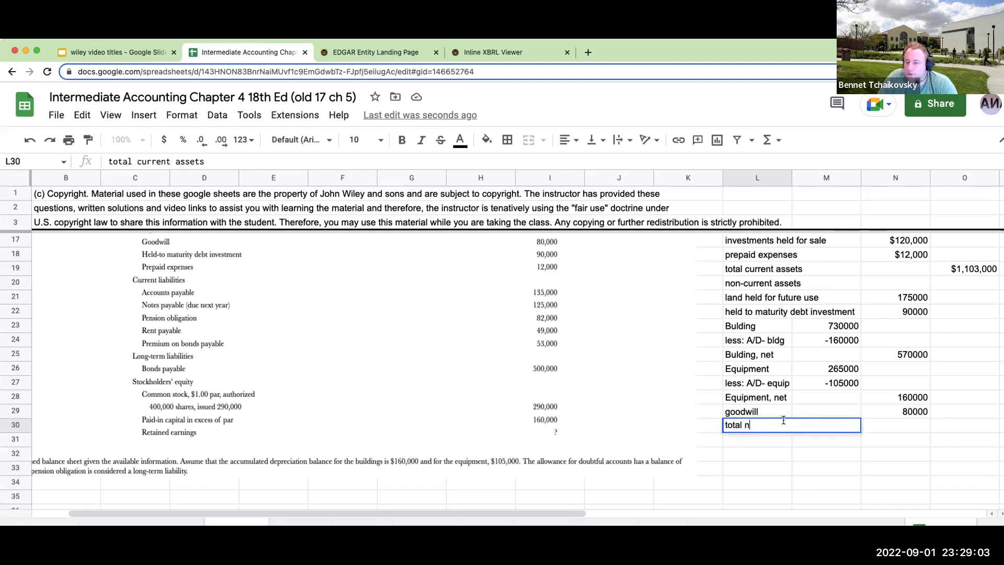
pyautogui.write('on-current assets')
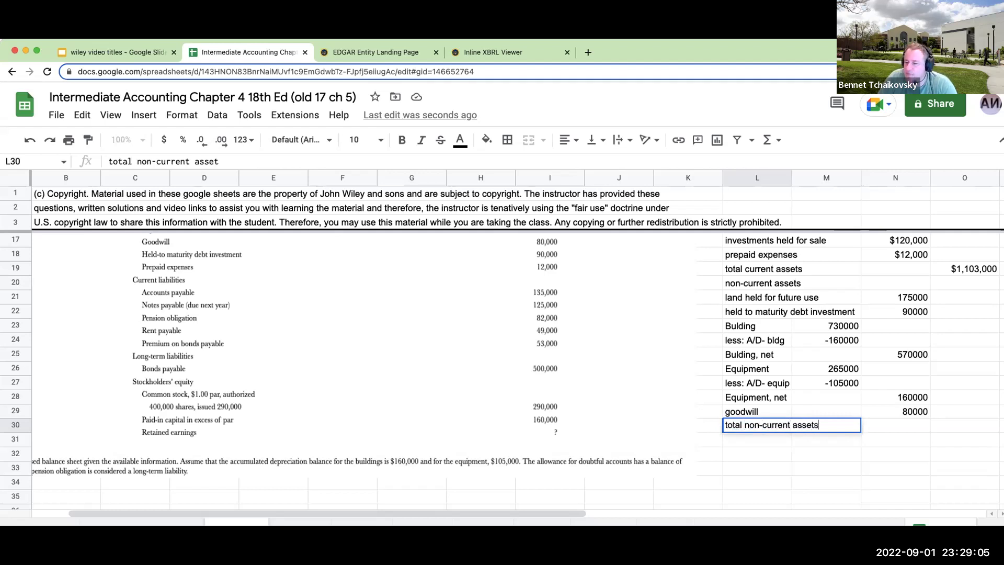
pyautogui.press('Tab')
pyautogui.press('Tab')
pyautogui.press('Tab')
pyautogui.write('=sum(')
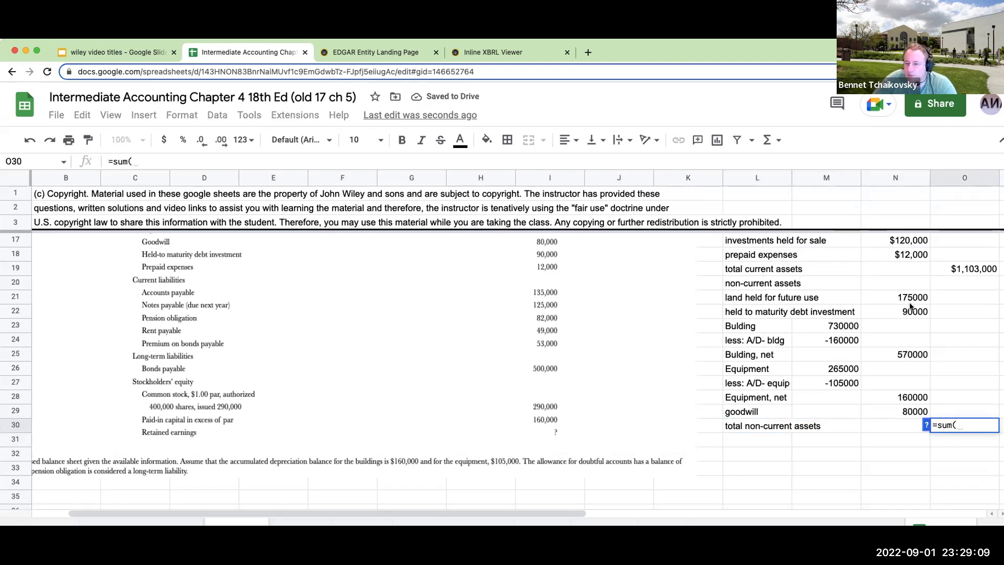
pyautogui.moveTo(911, 305); pyautogui.dragTo(903, 406)
pyautogui.press('Return')
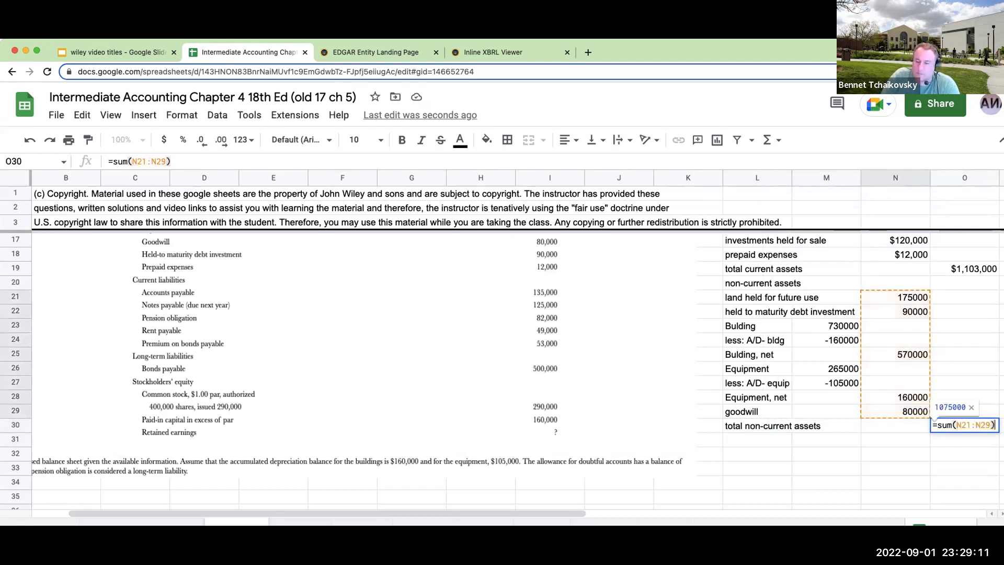
pyautogui.press('Left')
pyautogui.press('Left')
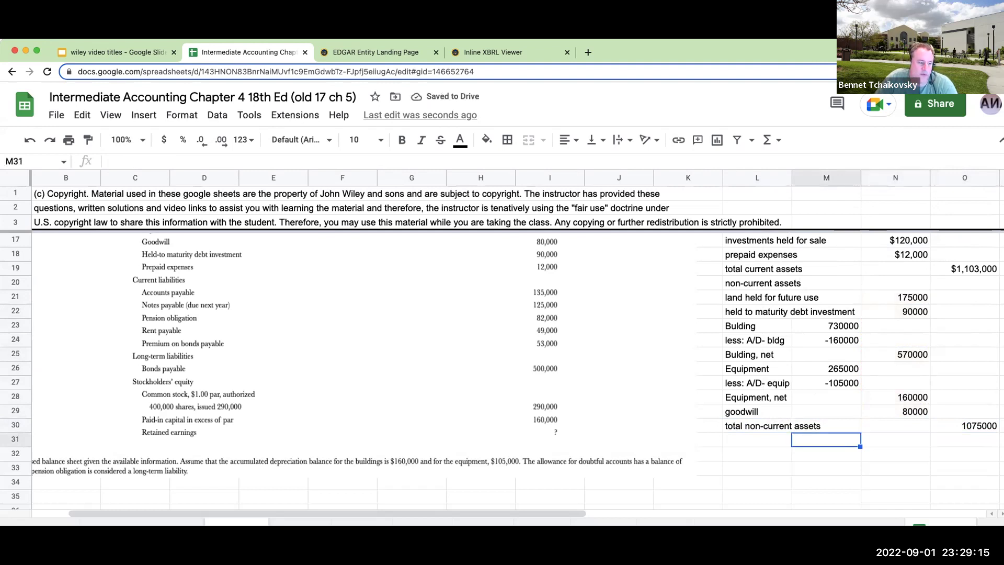
# Add a 'total assets' row in L31 with formula +O30+O19, giving $2,178,000
pyautogui.click(757, 439)
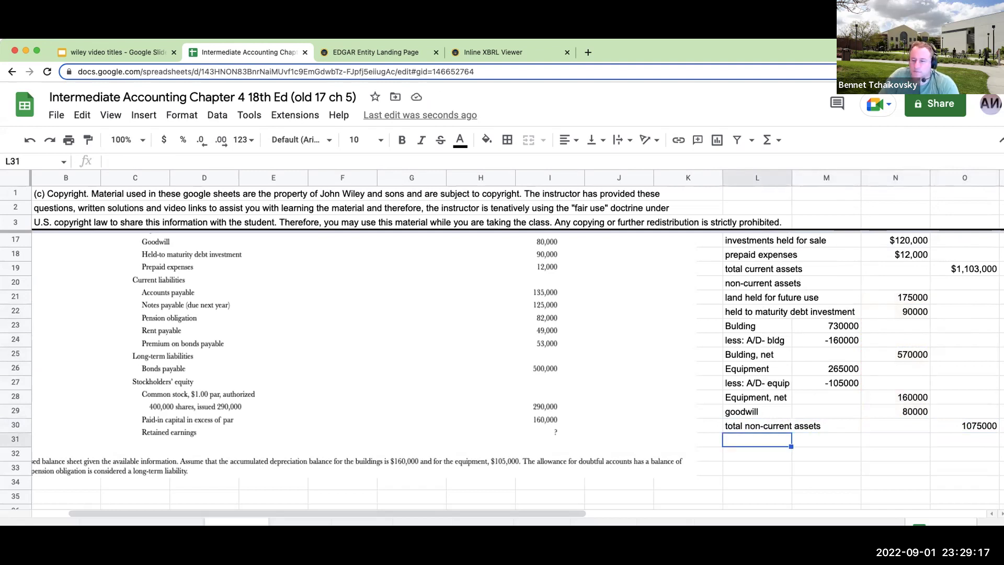
pyautogui.write('total assets')
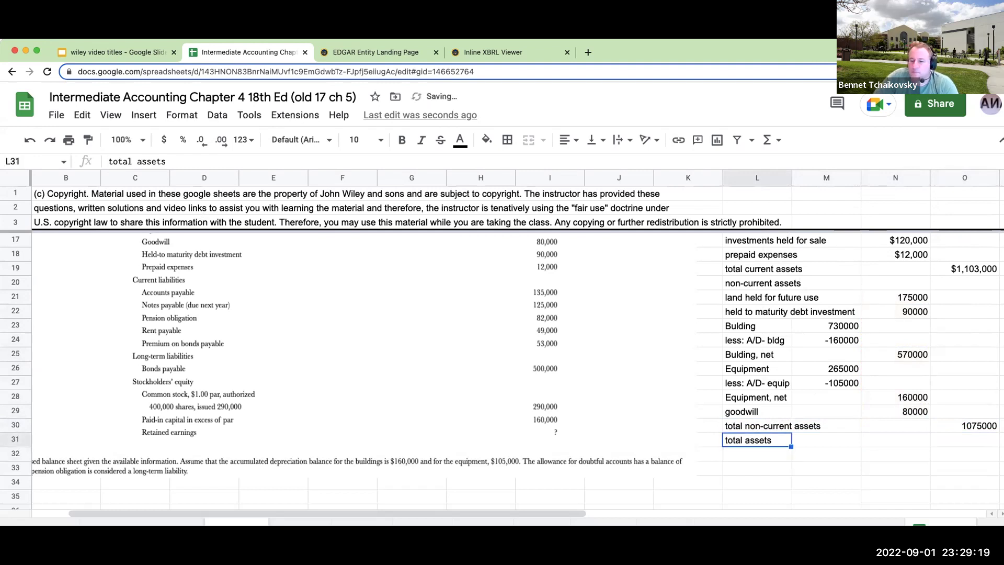
pyautogui.click(932, 434)
pyautogui.write('+')
pyautogui.press('Up')
pyautogui.write('+')
pyautogui.press('Up')
pyautogui.press('Up')
pyautogui.press('Up')
pyautogui.press('Up')
pyautogui.press('Up')
pyautogui.press('Up')
pyautogui.press('Up')
pyautogui.press('Up')
pyautogui.press('Up')
pyautogui.press('Up')
pyautogui.press('Up')
pyautogui.press('Up')
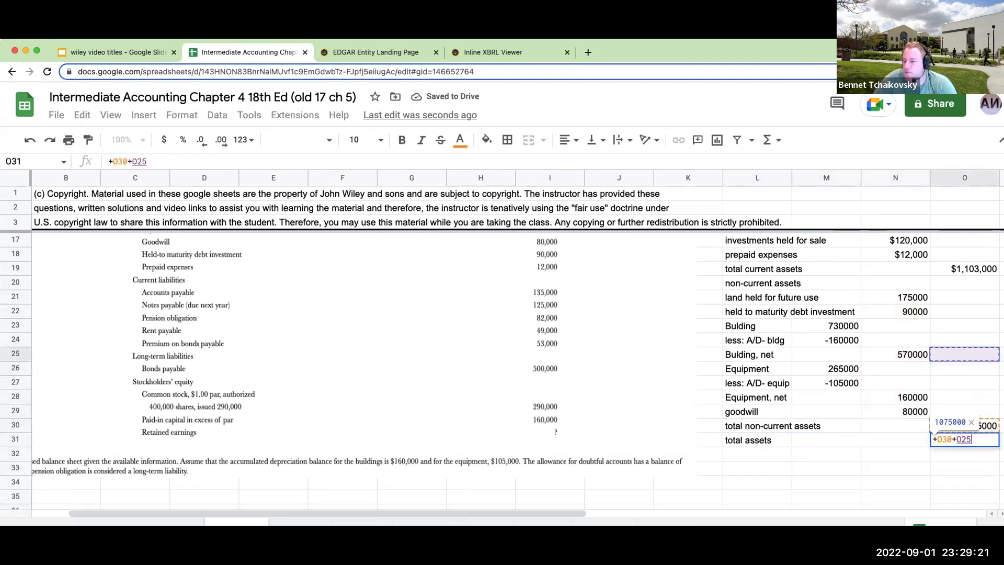
pyautogui.press('Return')
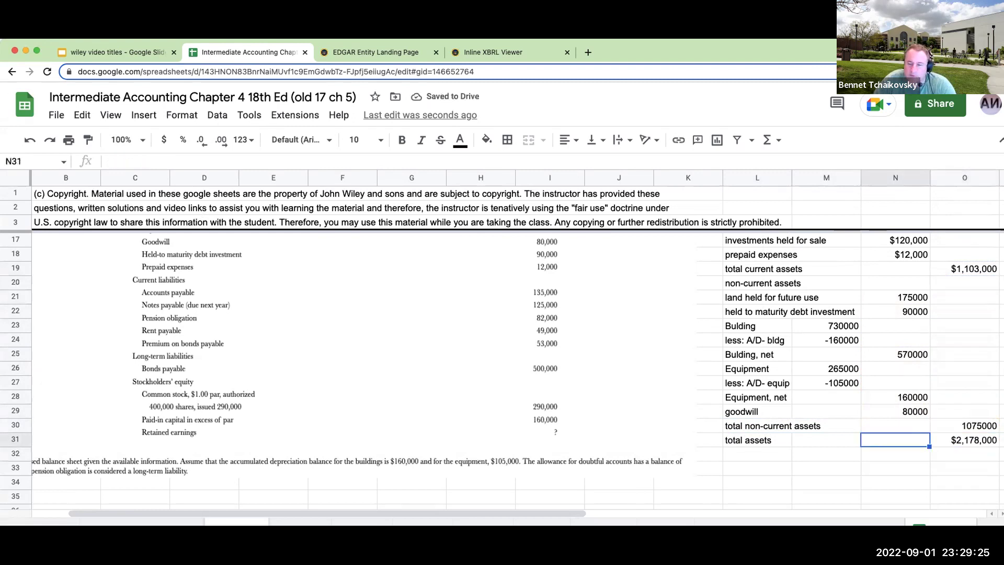
pyautogui.click(756, 454)
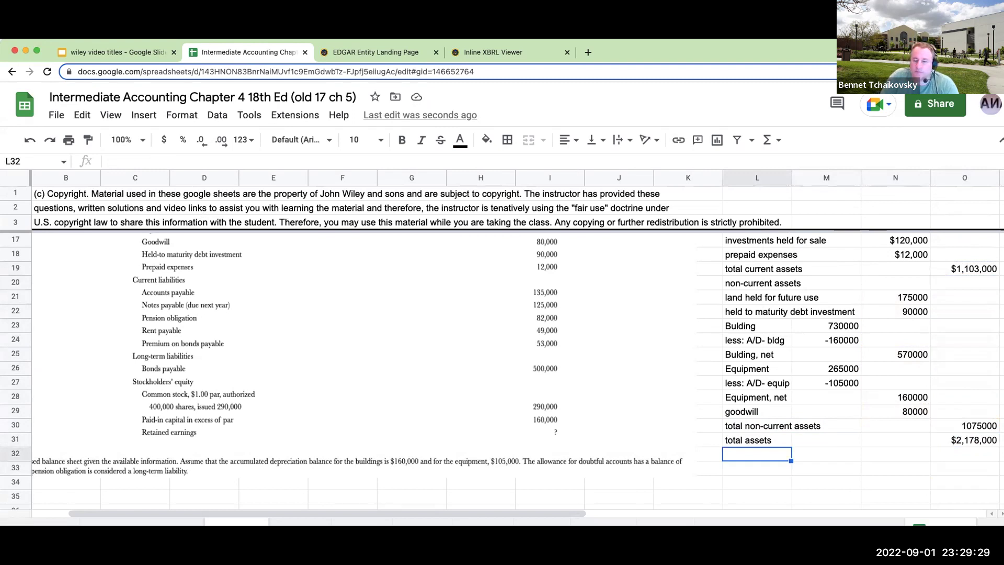
# Type the labels Liabilities, current liabilities, A/P and N/P down column L
pyautogui.write('Liabilities')
pyautogui.press('Return')
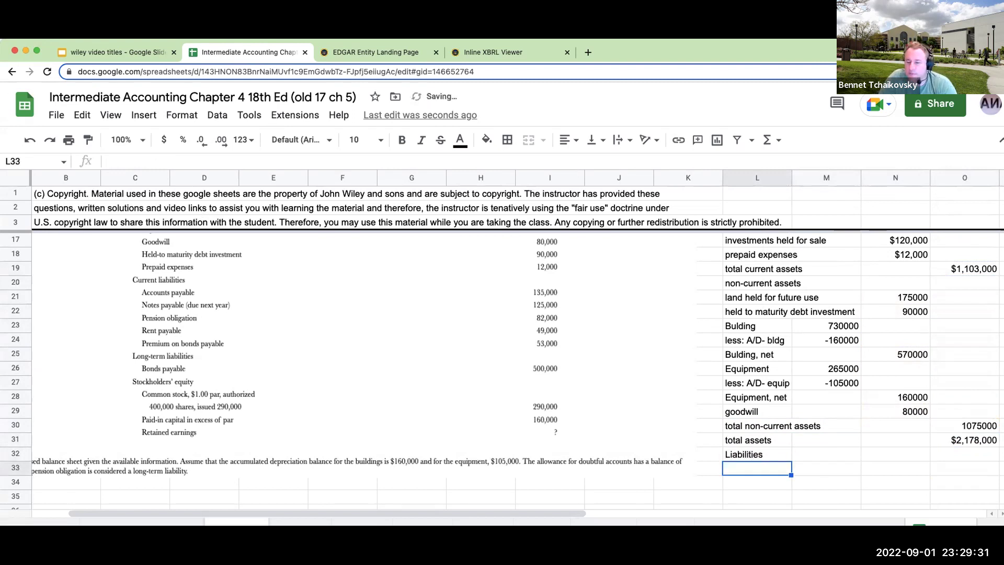
pyautogui.write('current')
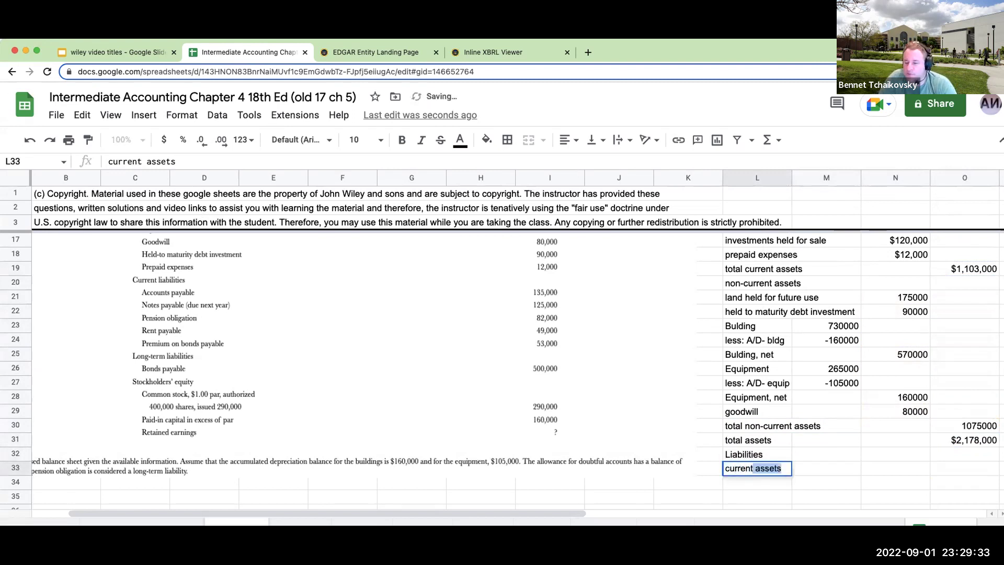
pyautogui.write(' liabi')
pyautogui.press('BackSpace')
pyautogui.press('BackSpace')
pyautogui.press('BackSpace')
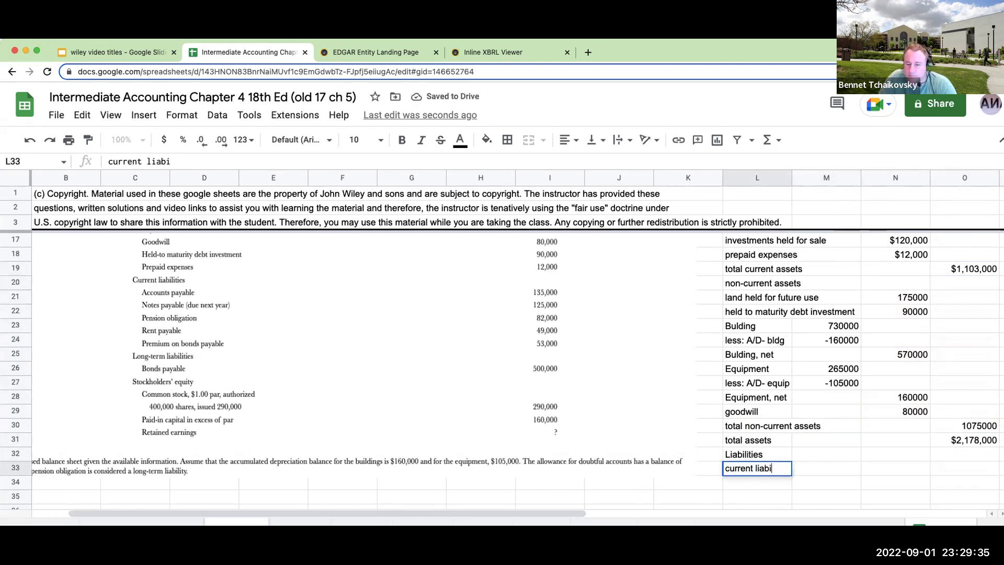
pyautogui.write('lities')
pyautogui.press('Return')
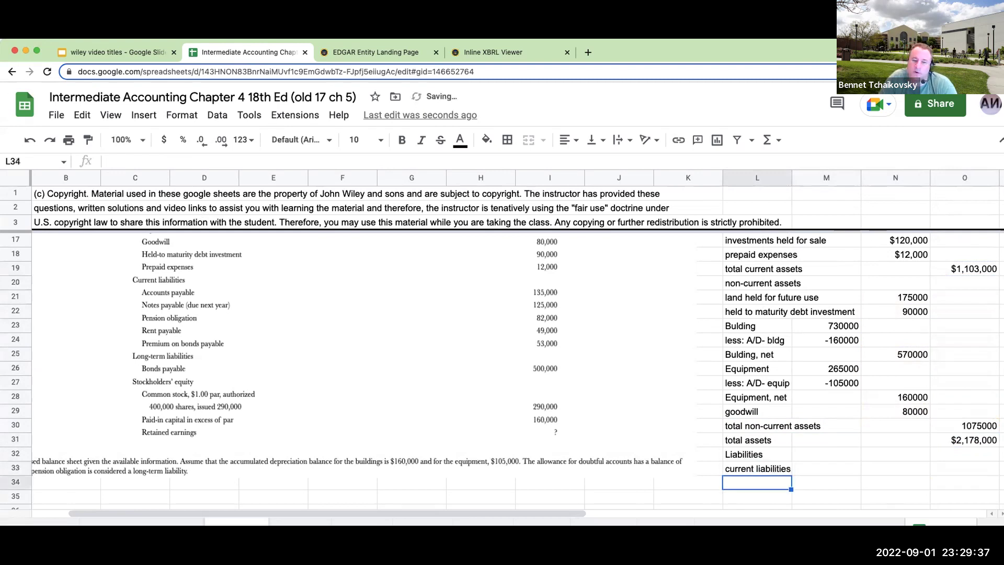
pyautogui.write('A/P')
pyautogui.press('BackSpace')
pyautogui.write('P')
pyautogui.press('Return')
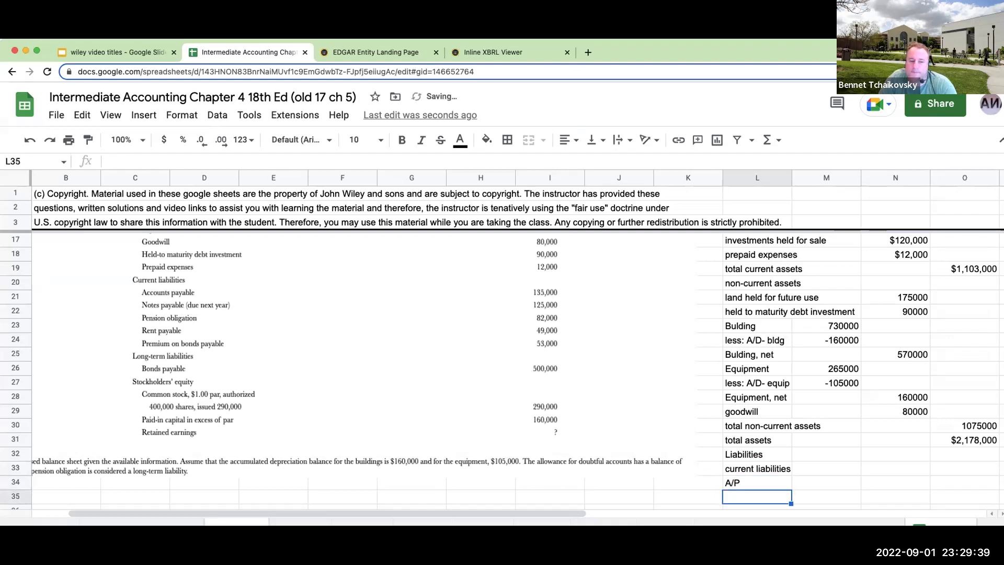
pyautogui.write('N/P')
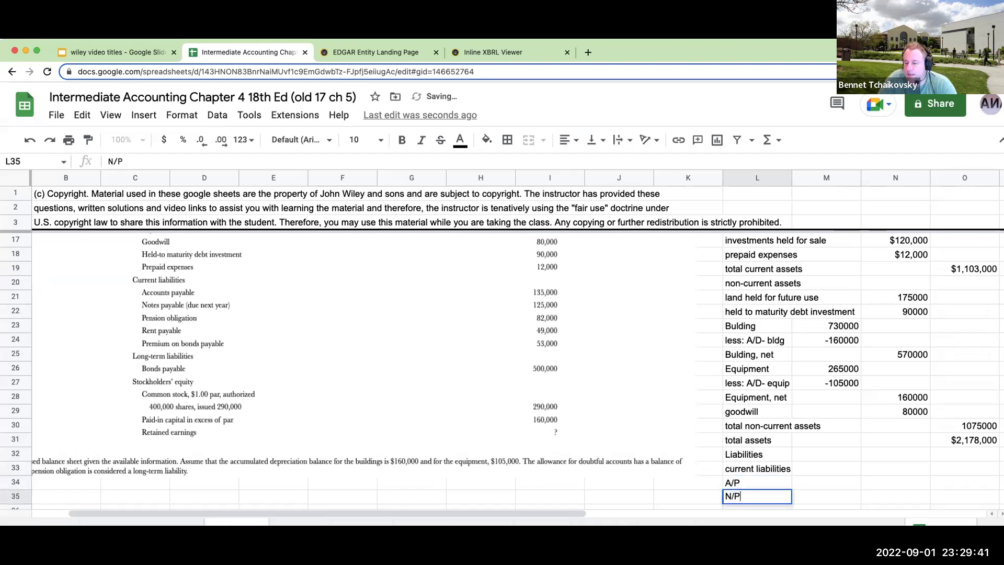
pyautogui.press('Return')
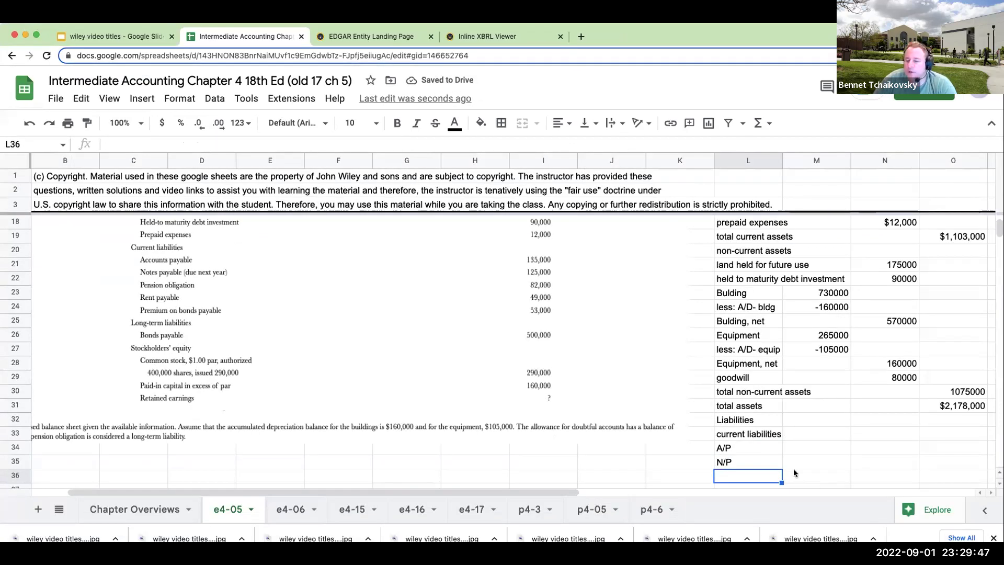
# Extend the N/P label to 'N/P - due in one year'
pyautogui.click(764, 459)
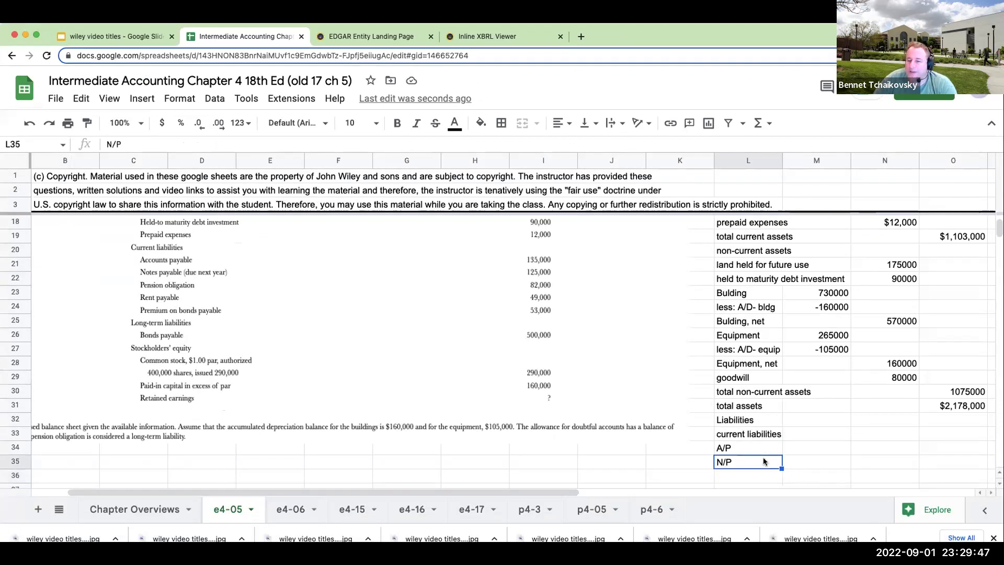
pyautogui.write('N/P -')
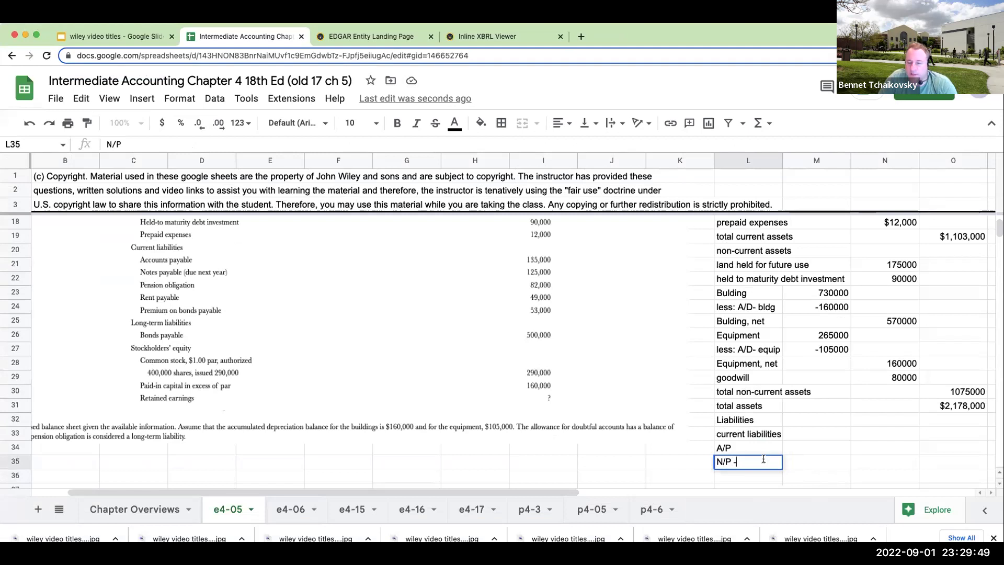
pyautogui.write(' duene')
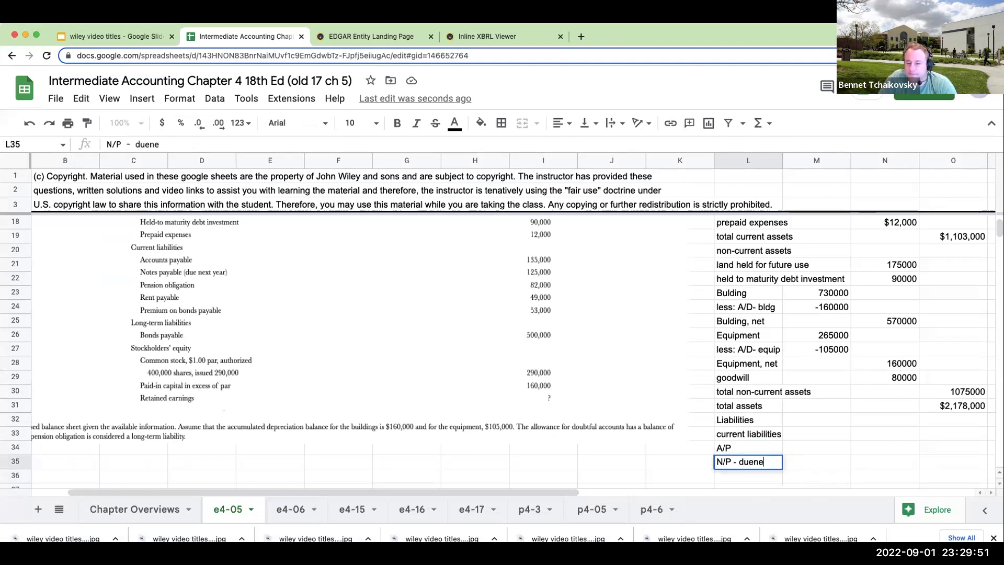
pyautogui.press('BackSpace')
pyautogui.press('BackSpace')
pyautogui.write('n')
pyautogui.press('BackSpace')
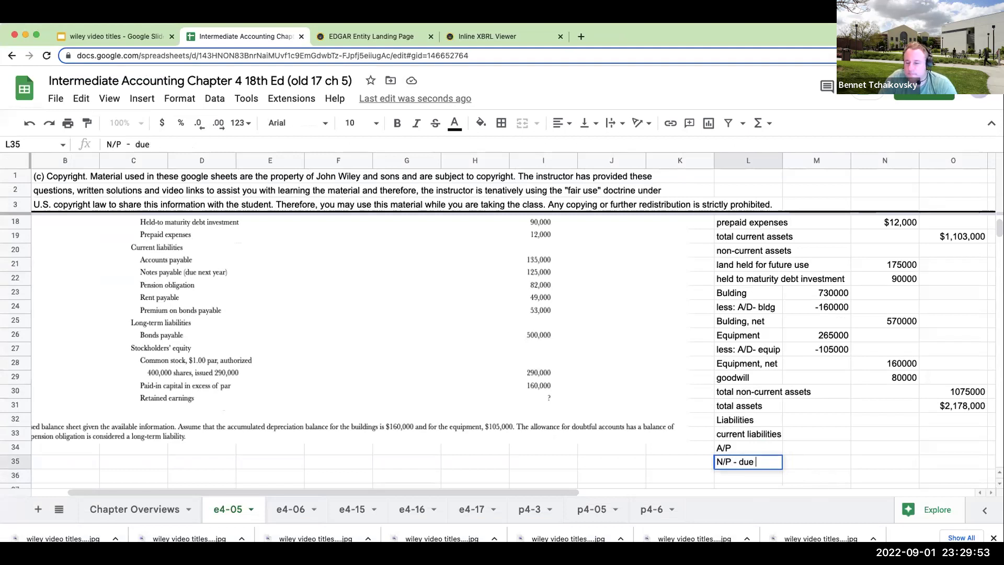
pyautogui.write('in one year')
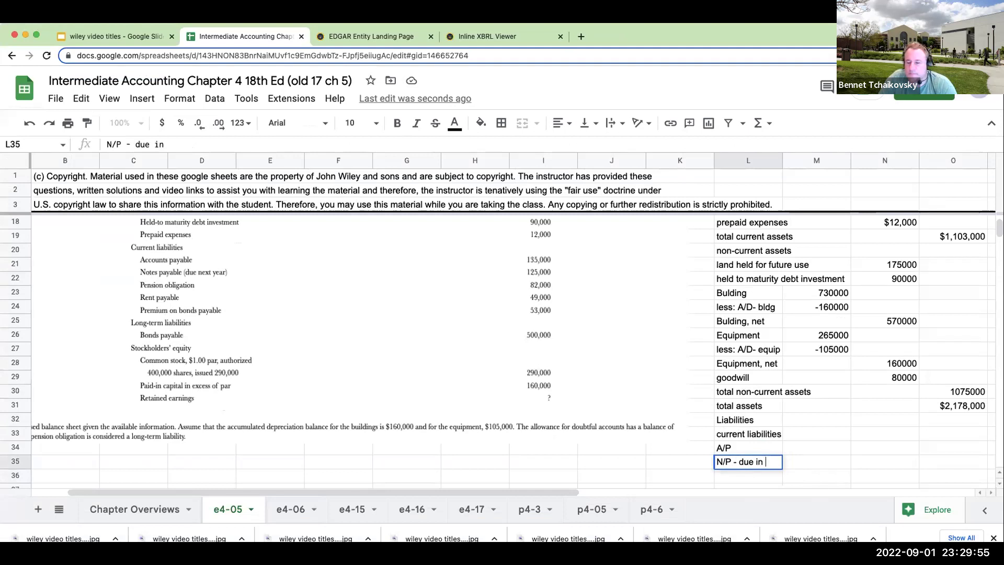
pyautogui.press('Return')
# Enter A/P of 135000 and N/P due in one year of 125000 in N34:N35
pyautogui.press('Up')
pyautogui.press('Right')
pyautogui.press('Right')
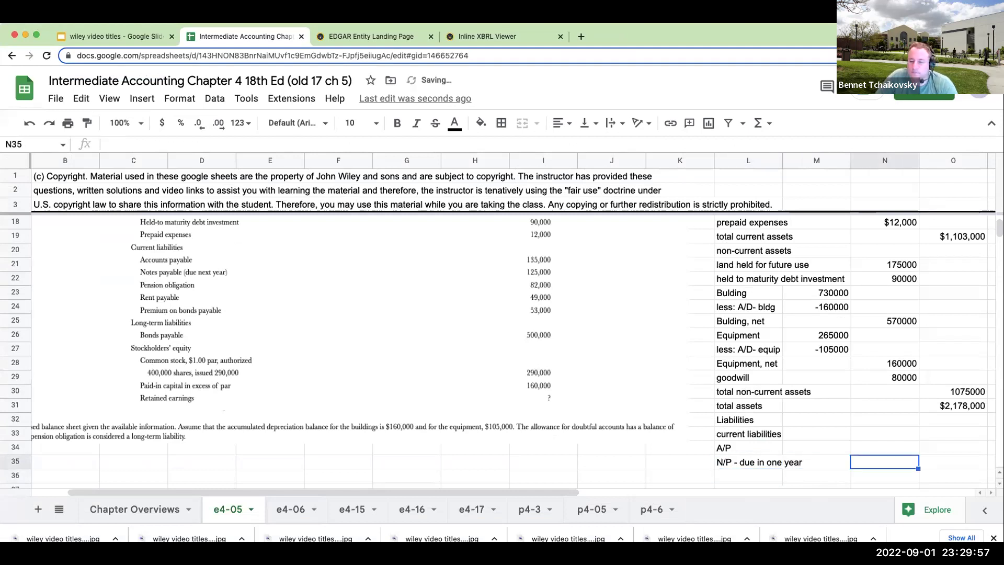
pyautogui.press('Up')
pyautogui.write('135000')
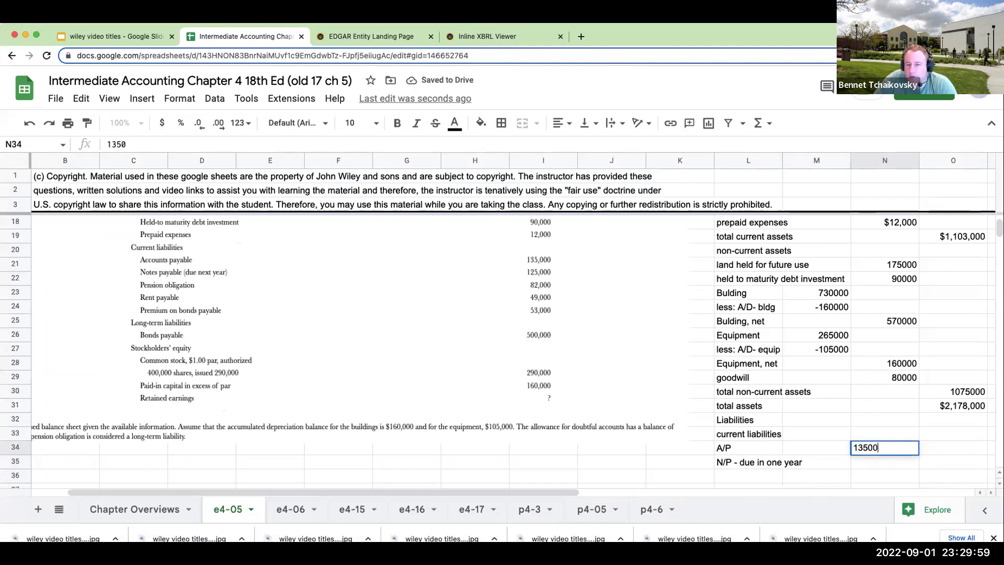
pyautogui.press('Return')
pyautogui.write('125000')
pyautogui.press('Return')
pyautogui.press('Left')
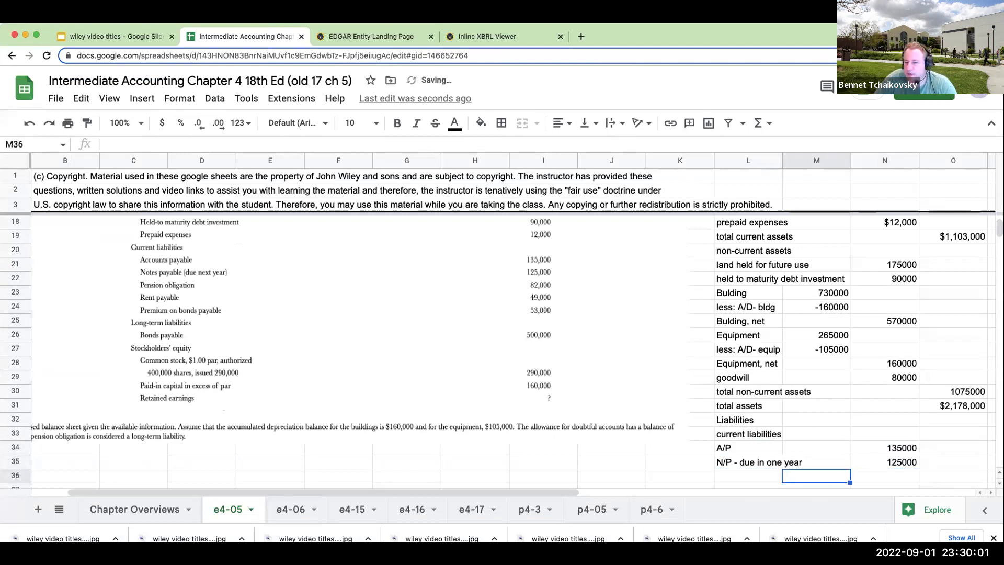
pyautogui.press('Left')
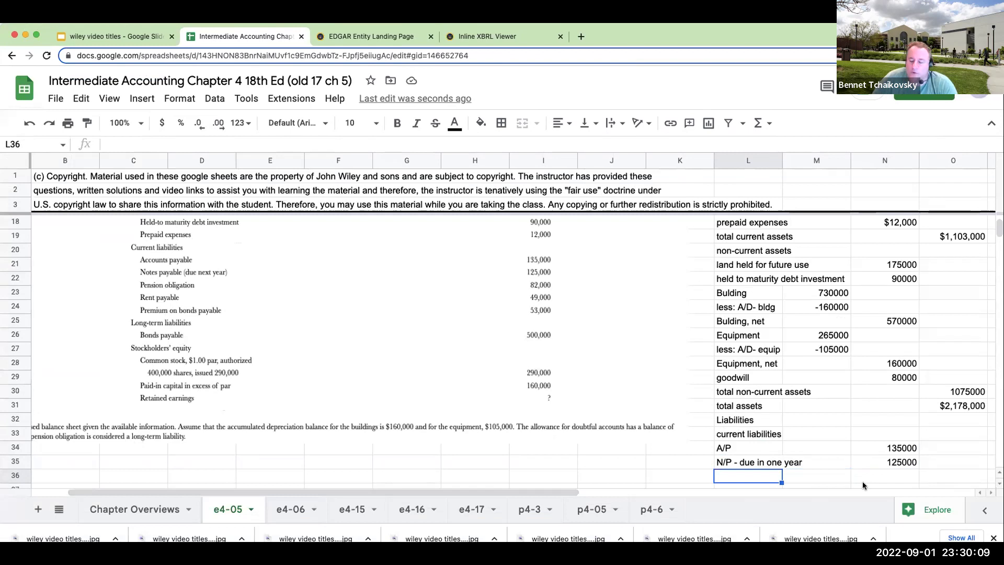
# Add a 'rent payable' line with an amount of 49000
pyautogui.write('rent payable')
pyautogui.press('Return')
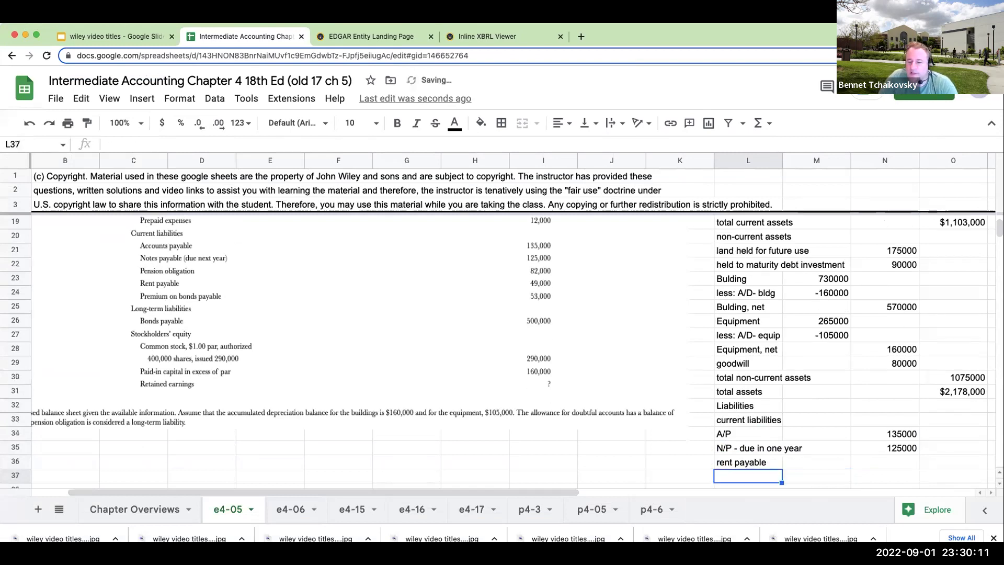
pyautogui.click(885, 462)
pyautogui.write('49000')
pyautogui.press('Return')
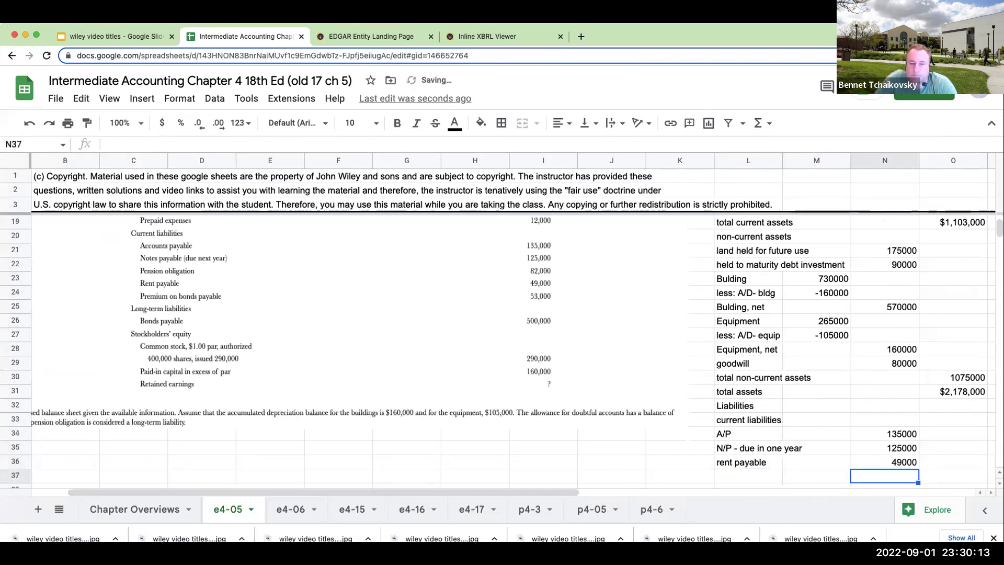
# Add a 'total current liablities' row in O37 summing N34, N36 and N35 to 309000
pyautogui.click(747, 475)
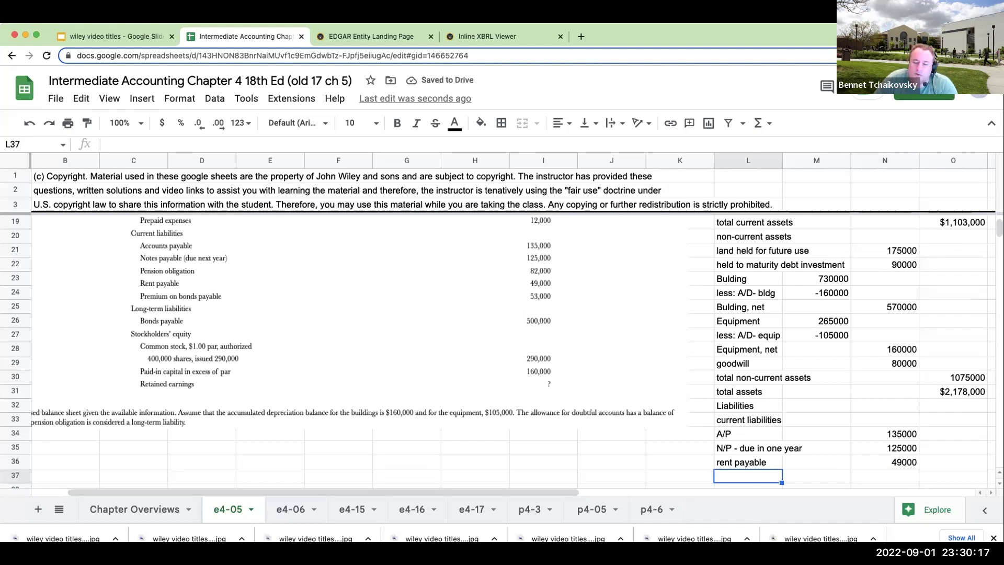
pyautogui.write('total ')
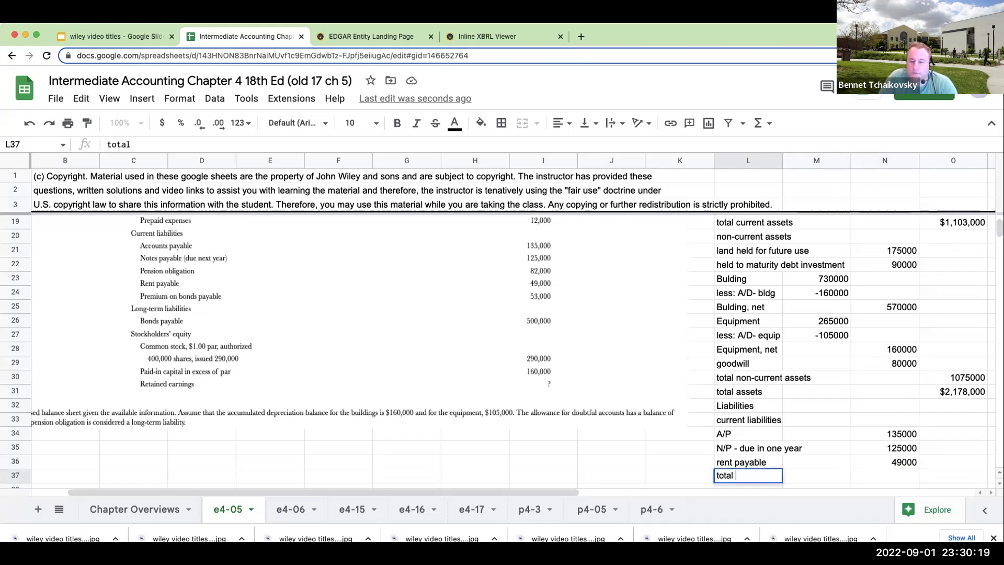
pyautogui.write('current liabl')
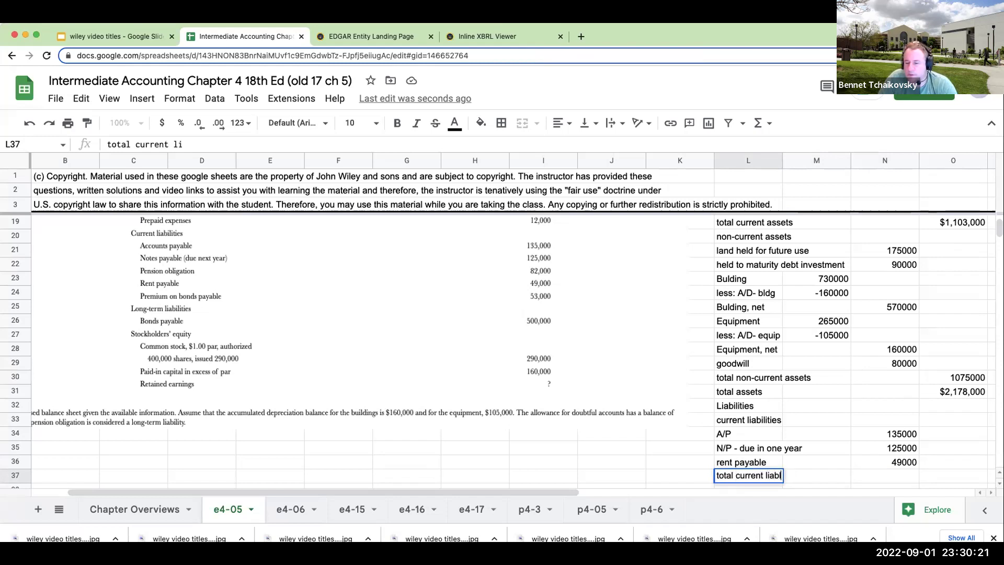
pyautogui.write('ities')
pyautogui.press('Return')
pyautogui.press('Up')
pyautogui.press('Right')
pyautogui.press('Right')
pyautogui.press('Right')
pyautogui.write('+')
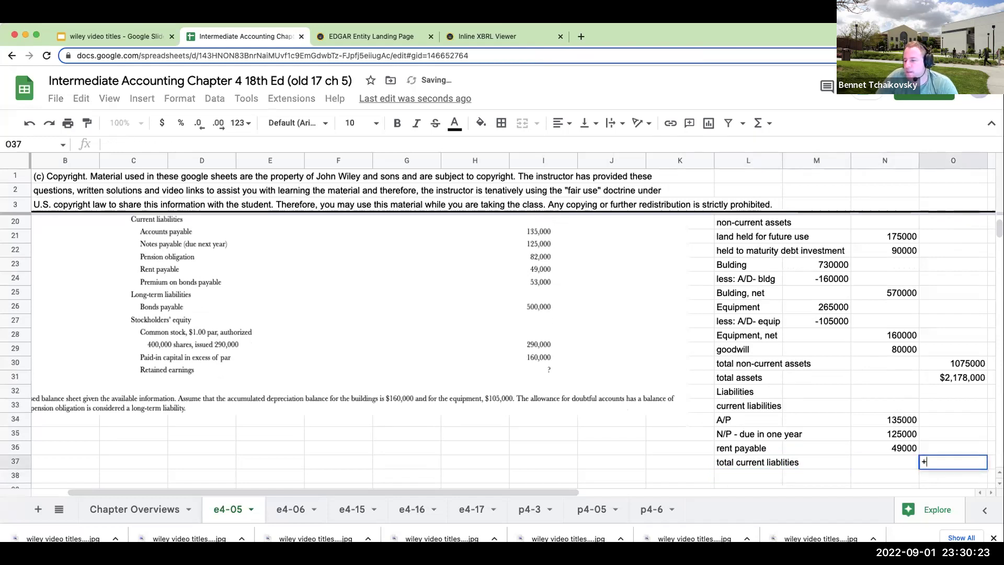
pyautogui.press('Left')
pyautogui.press('Up')
pyautogui.press('Up')
pyautogui.press('Up')
pyautogui.write('+')
pyautogui.press('Left')
pyautogui.press('Up')
pyautogui.write('+')
pyautogui.press('Left')
pyautogui.press('Up')
pyautogui.press('Up')
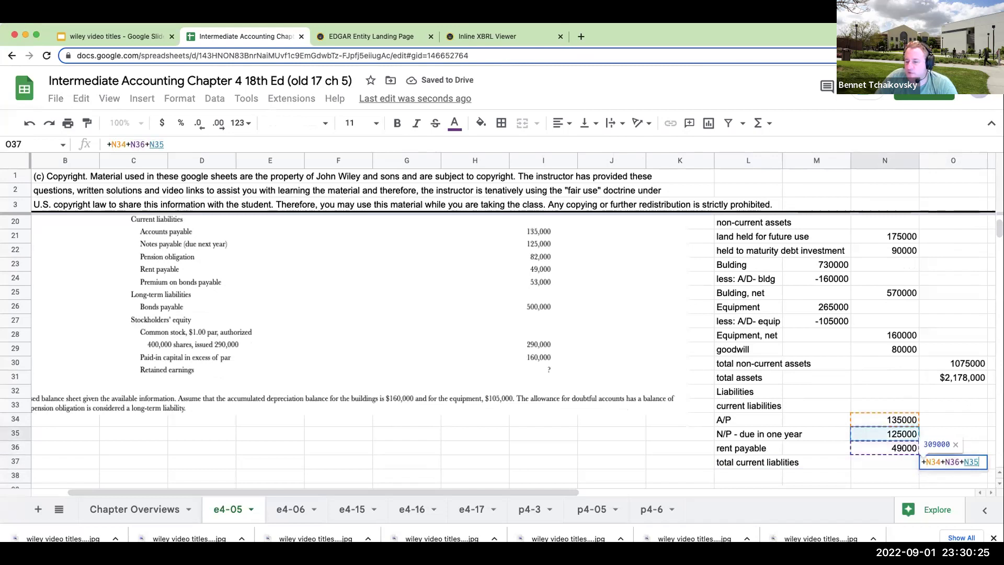
pyautogui.press('Return')
pyautogui.press('Left')
pyautogui.press('Left')
pyautogui.press('Left')
# Add a 'non-current liabilities' heading and a pension obligation row of 82000
pyautogui.write('non-curr')
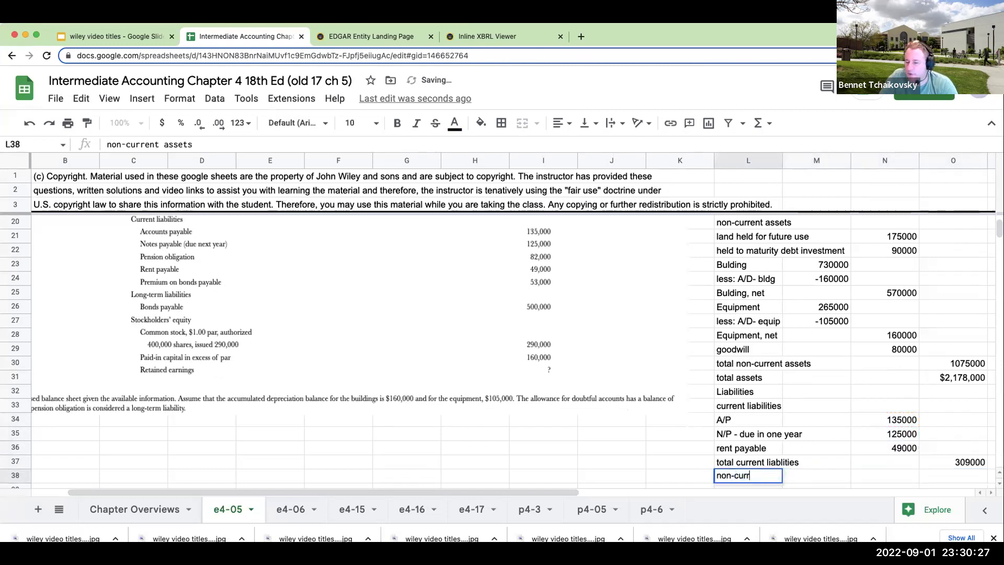
pyautogui.write('ent liabilities')
pyautogui.press('Return')
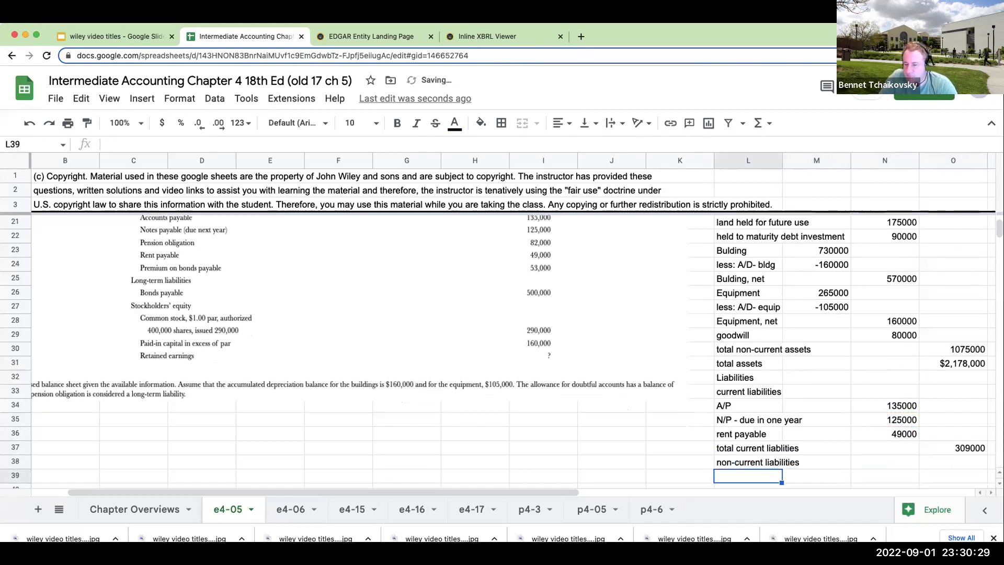
pyautogui.write('p')
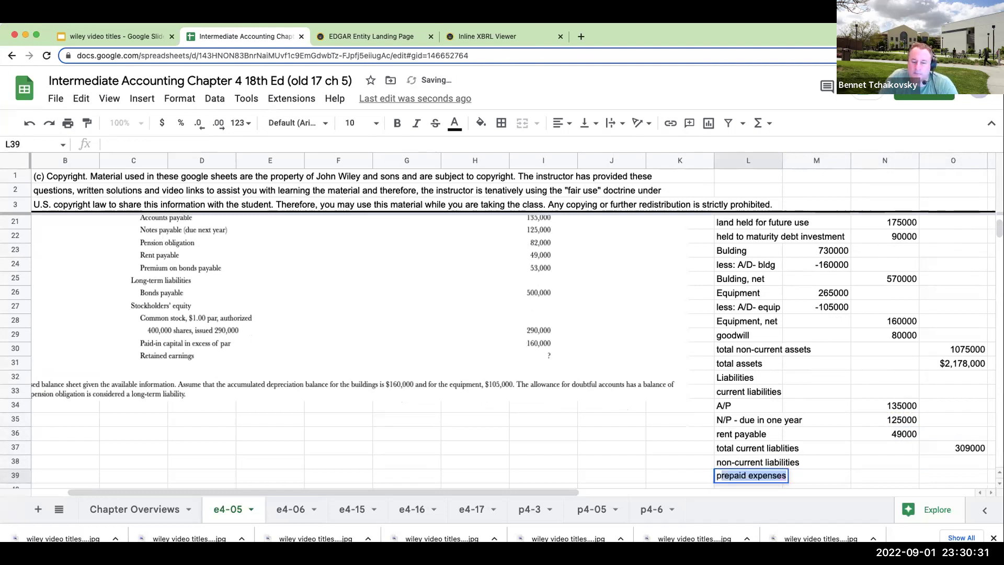
pyautogui.write('ension obligation')
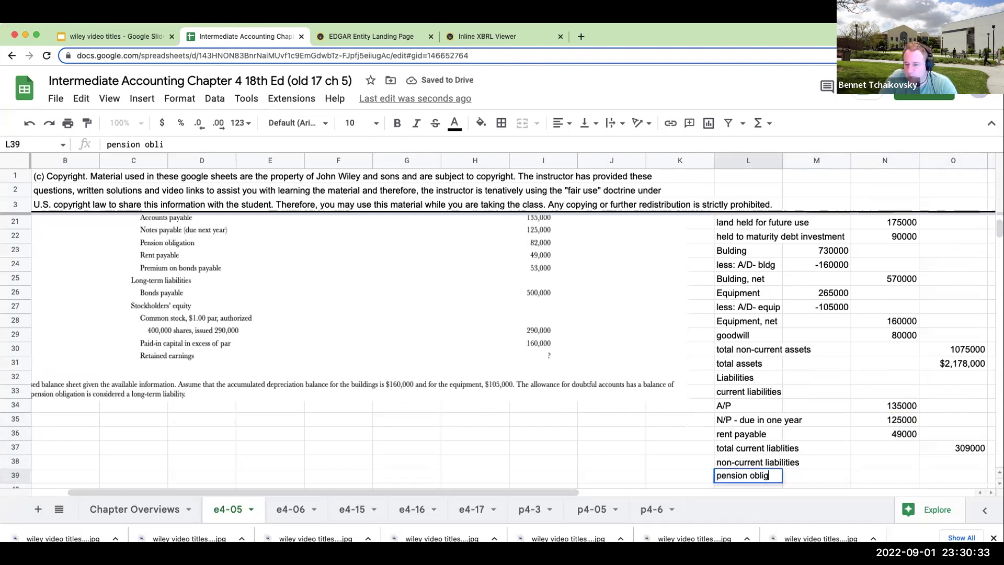
pyautogui.press('Return')
pyautogui.click(885, 462)
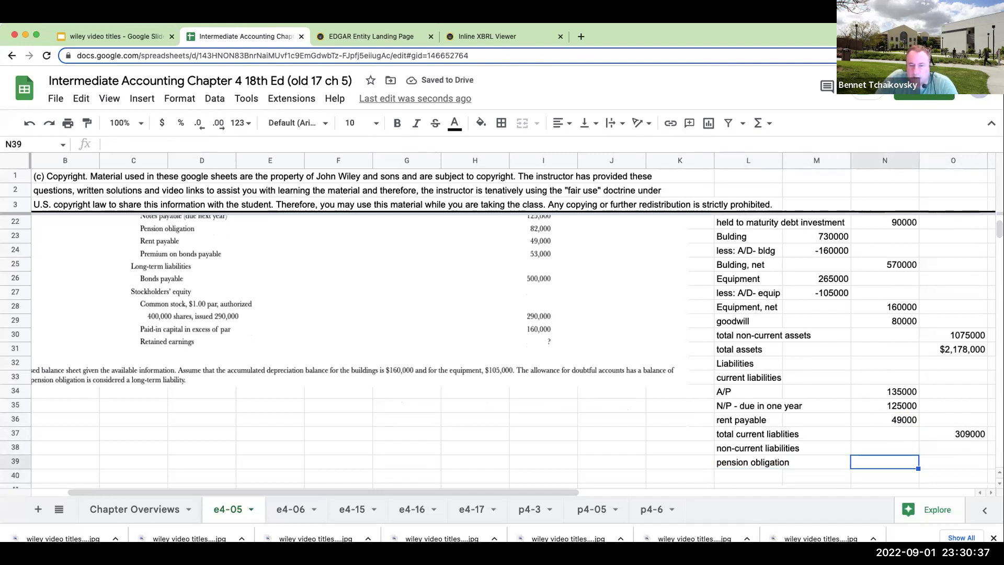
pyautogui.write('82000')
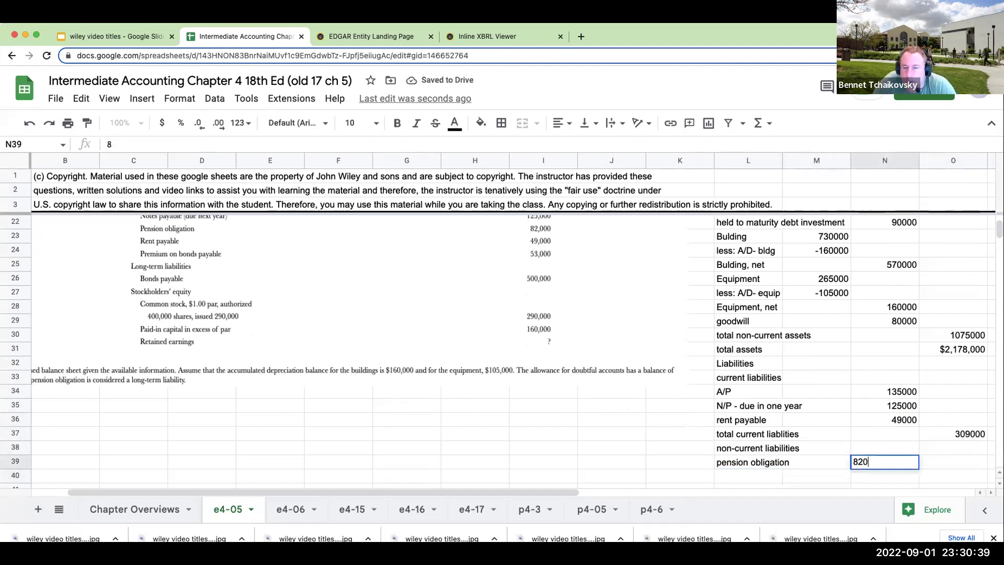
pyautogui.press('Return')
# Enter B/P of 500000 and a '+ premium b/p' row of 53000
pyautogui.click(748, 475)
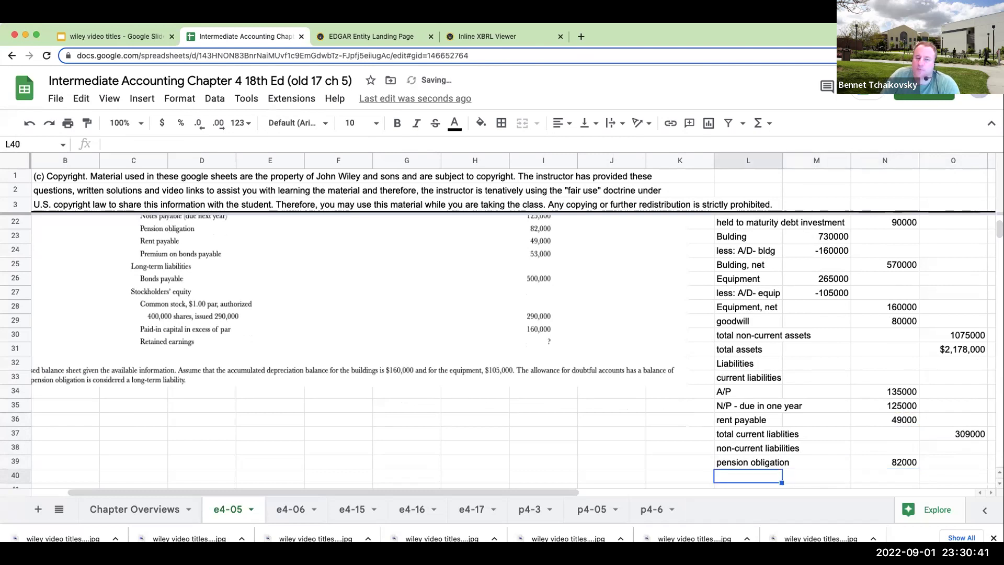
pyautogui.write('B/P')
pyautogui.press('Tab')
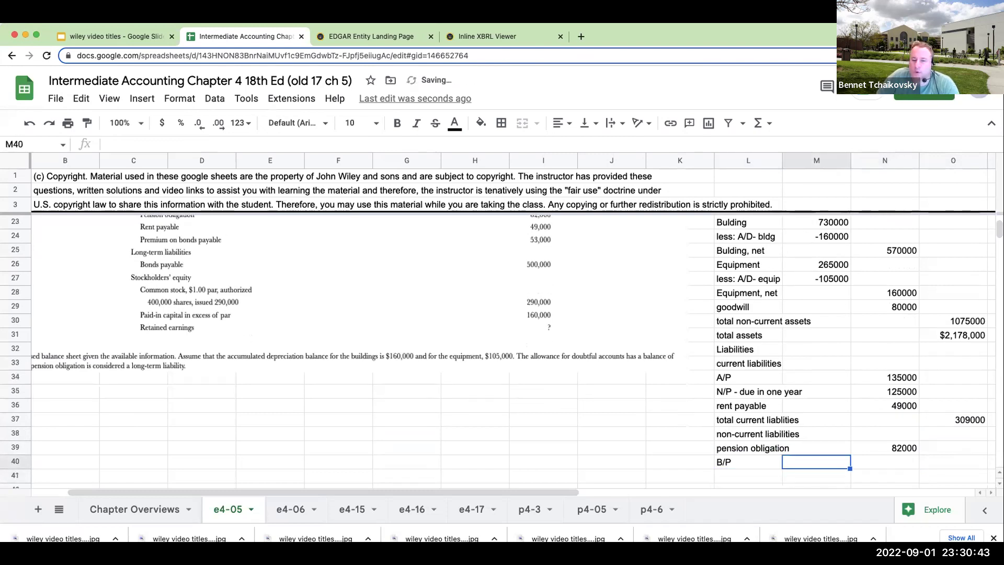
pyautogui.write('5')
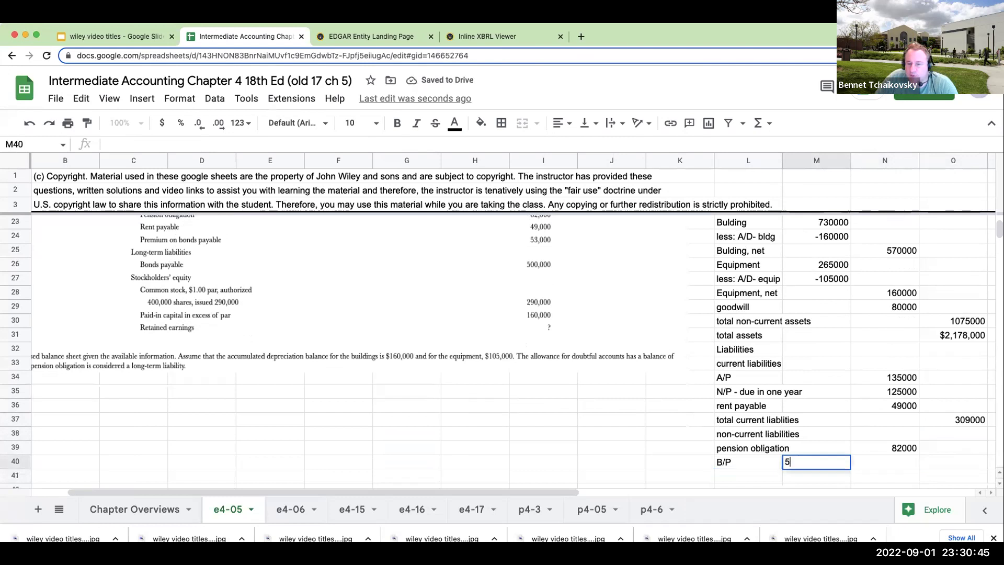
pyautogui.write('000000')
pyautogui.press('Return')
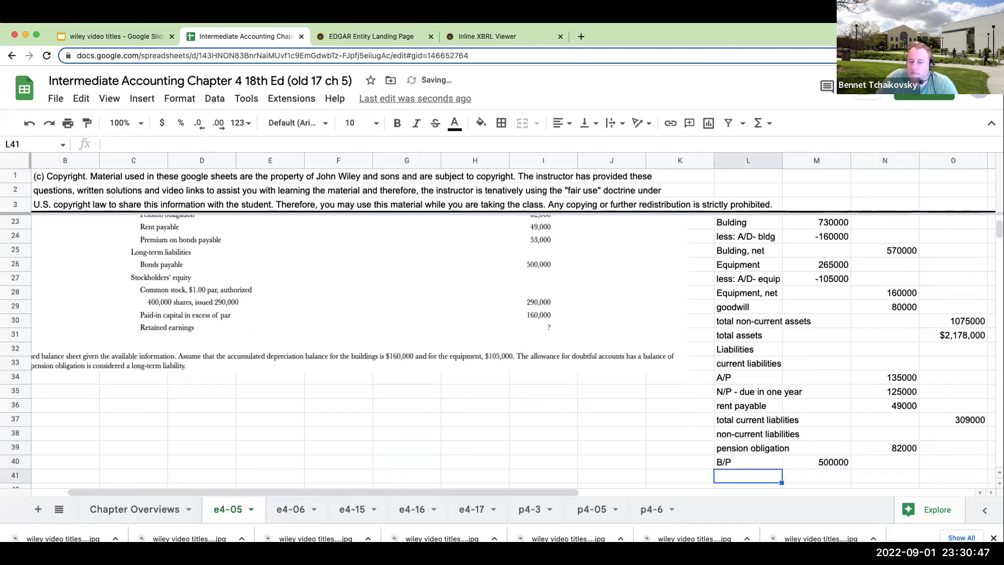
pyautogui.write("'+ pr")
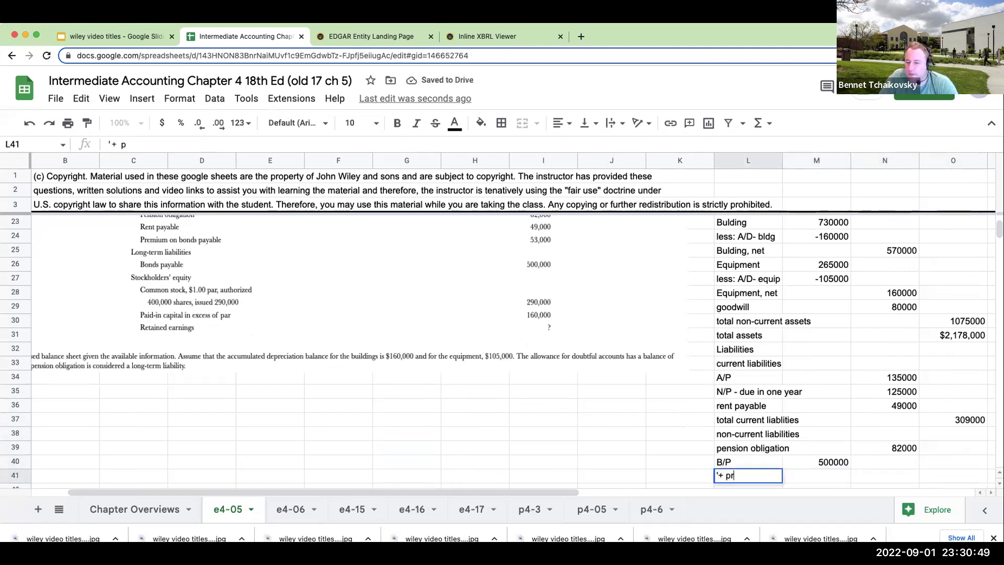
pyautogui.write('emijm')
pyautogui.press('BackSpace')
pyautogui.press('BackSpace')
pyautogui.write('um')
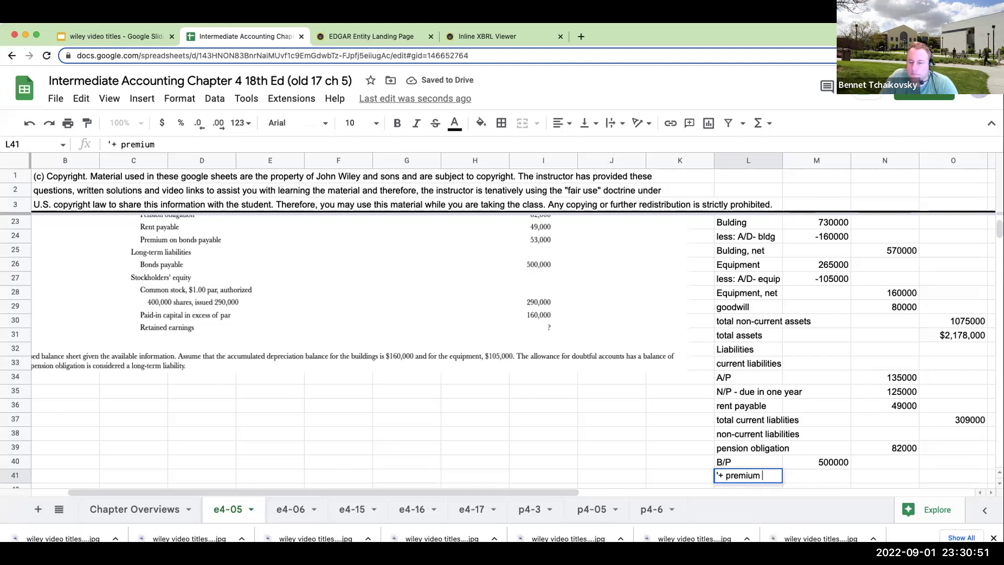
pyautogui.write(' b/p')
pyautogui.press('Return')
pyautogui.click(816, 462)
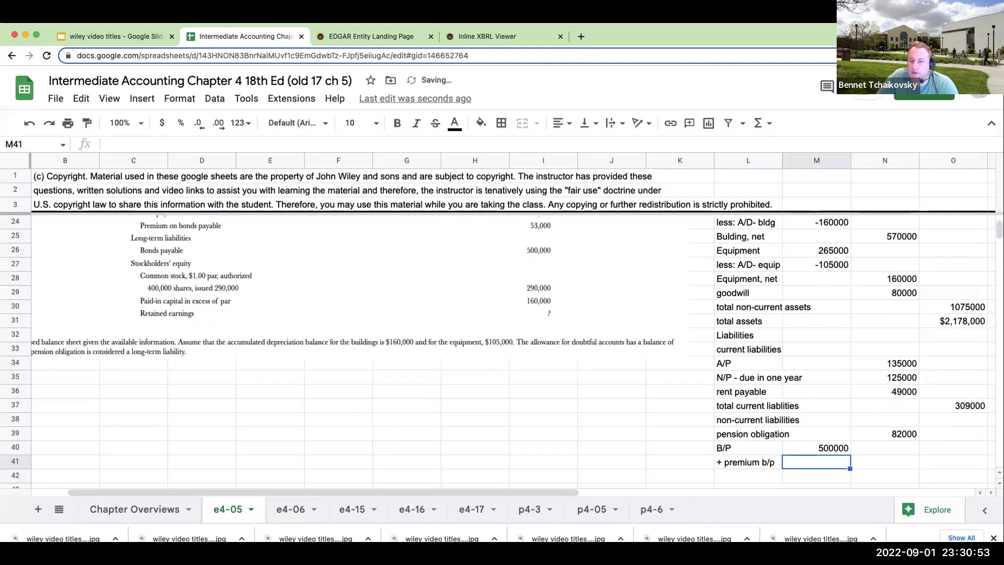
pyautogui.write('53000')
pyautogui.press('Return')
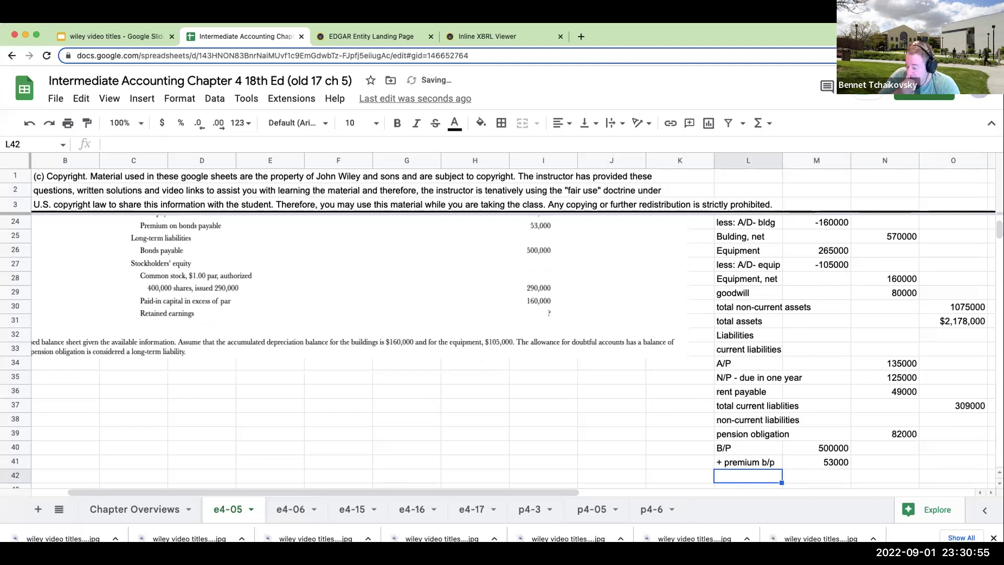
# Add a 'B/P, cv' row summing bonds and premium to a 553000 carrying value
pyautogui.write('B/P, ')
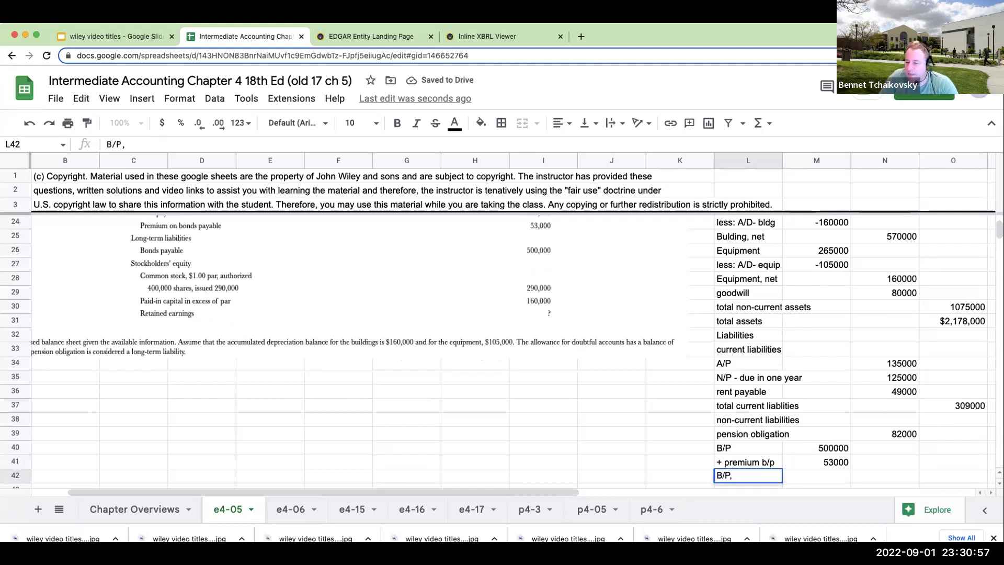
pyautogui.write('cv')
pyautogui.press('Return')
pyautogui.click(885, 461)
pyautogui.write('+')
pyautogui.press('Left')
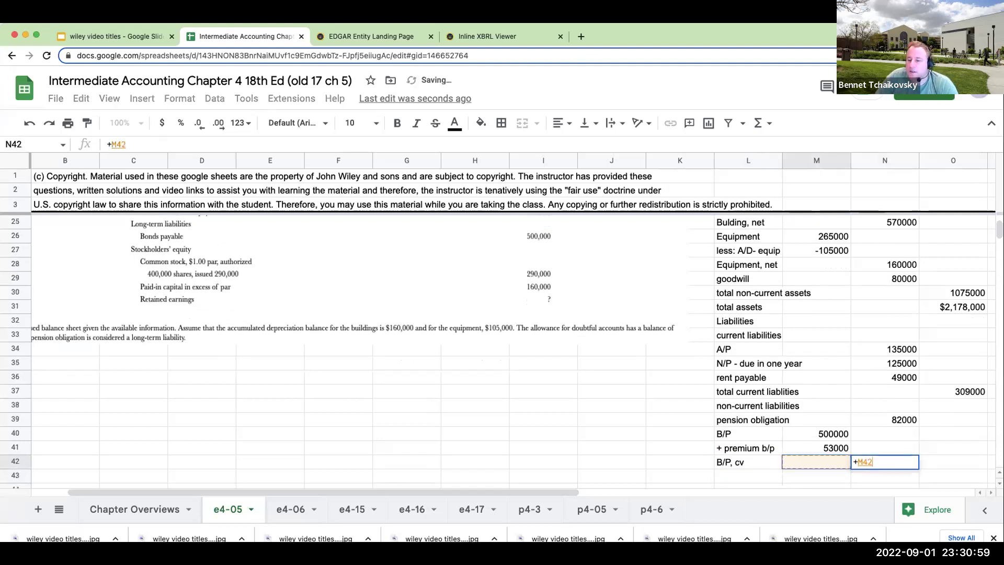
pyautogui.press('Up')
pyautogui.write('+')
pyautogui.press('Up')
pyautogui.press('Up')
pyautogui.press('Return')
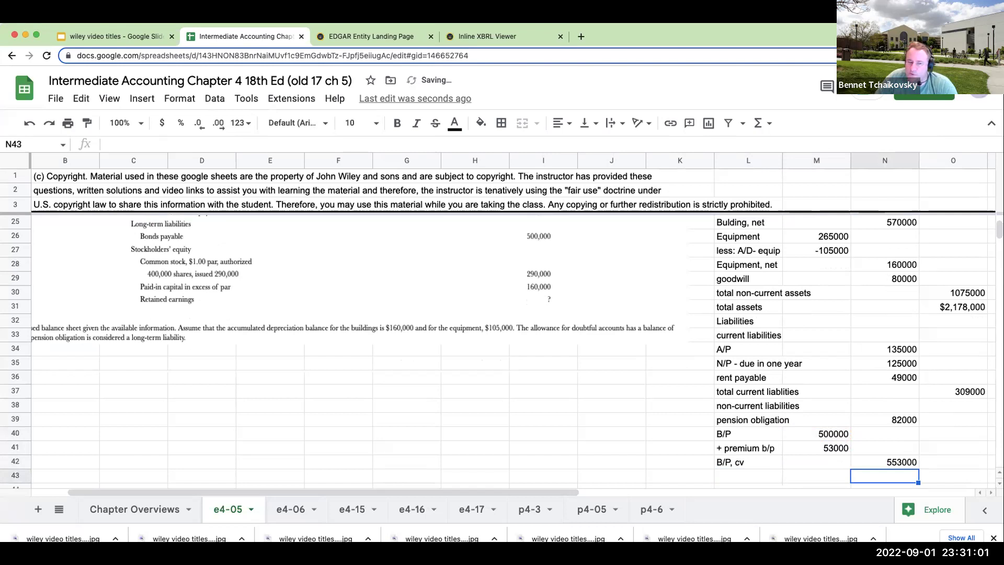
pyautogui.press('Left')
pyautogui.press('Left')
# Add 'total non-current liabilities' of 635000 in O43, summing pension and bonds carrying value
pyautogui.scroll(2, 395, 416)
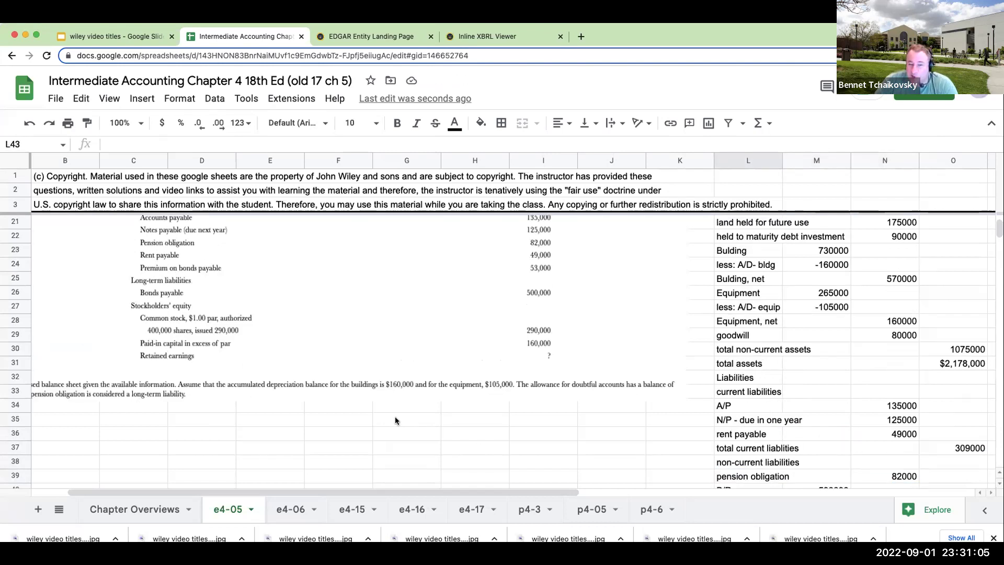
pyautogui.scroll(1, 394, 420)
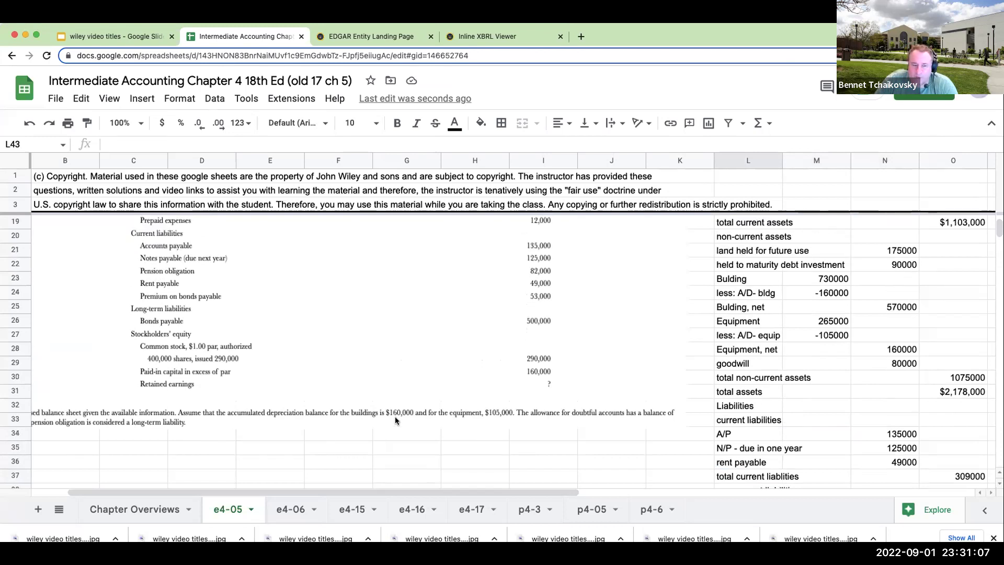
pyautogui.scroll(-4, 796, 440)
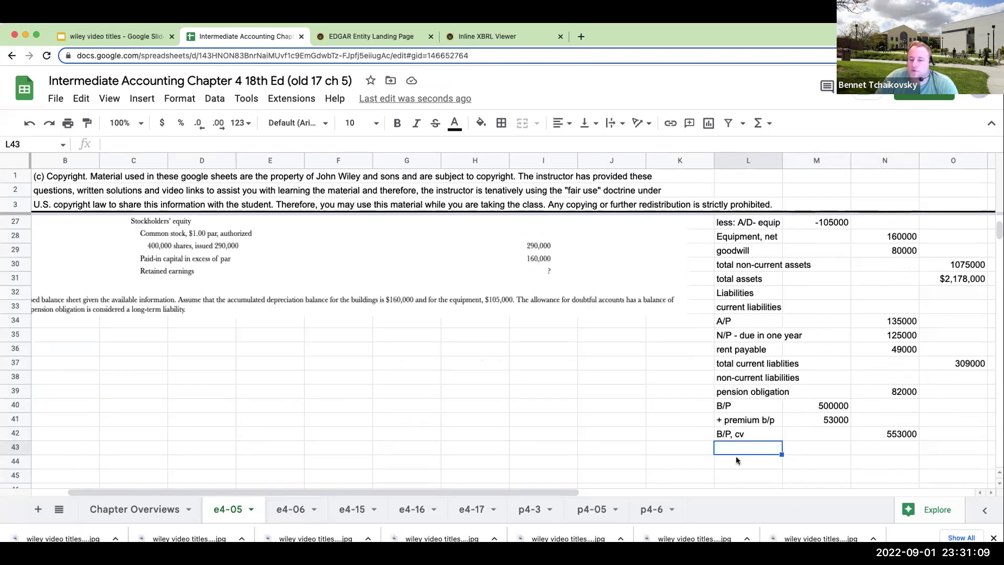
pyautogui.write('total non-curre')
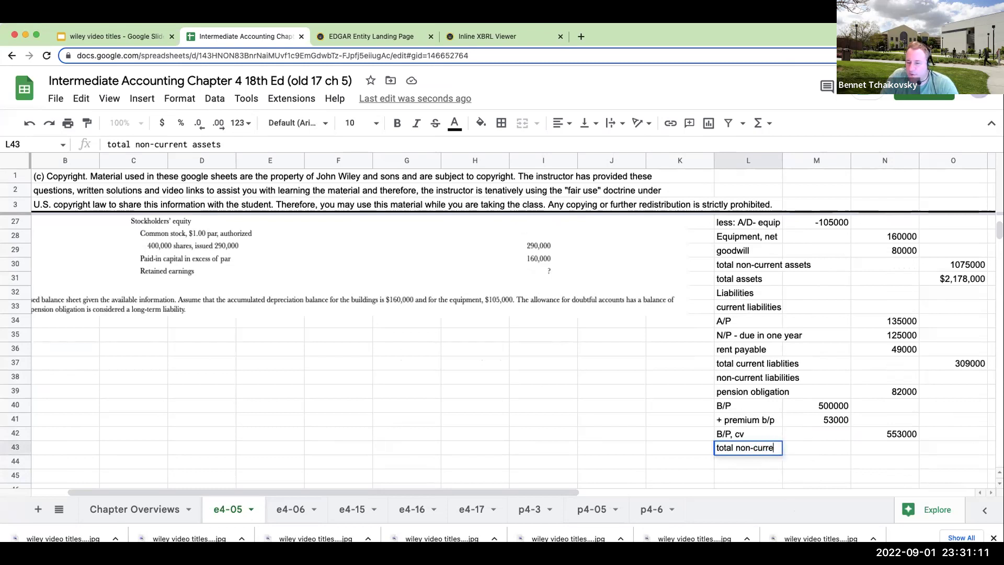
pyautogui.write('nt liabil')
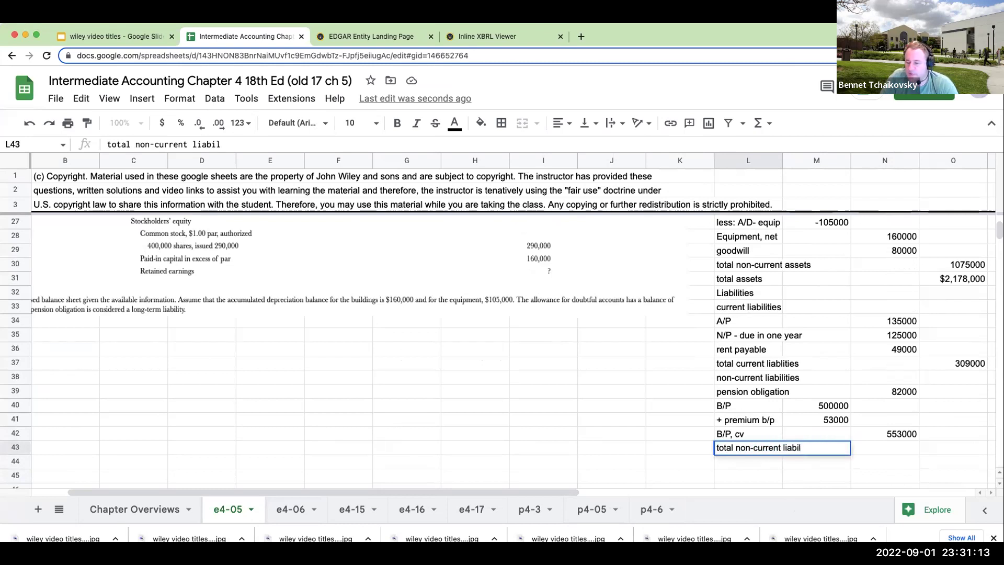
pyautogui.write('ties')
pyautogui.press('Return')
pyautogui.click(953, 447)
pyautogui.write('+')
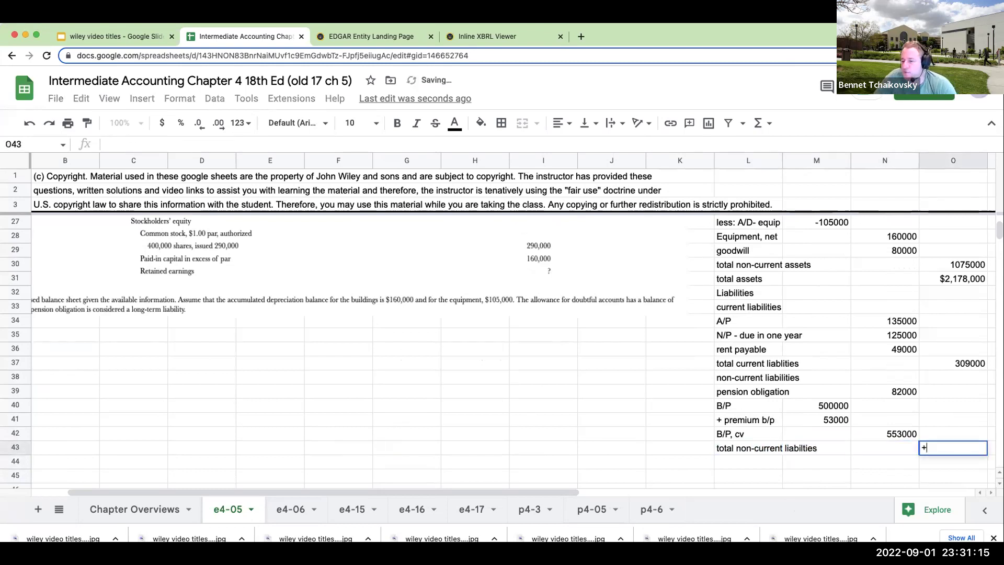
pyautogui.press('Left')
pyautogui.press('Up')
pyautogui.write('+')
pyautogui.press('Left')
pyautogui.press('Up')
pyautogui.press('Up')
pyautogui.press('Up')
pyautogui.press('Up')
pyautogui.press('Return')
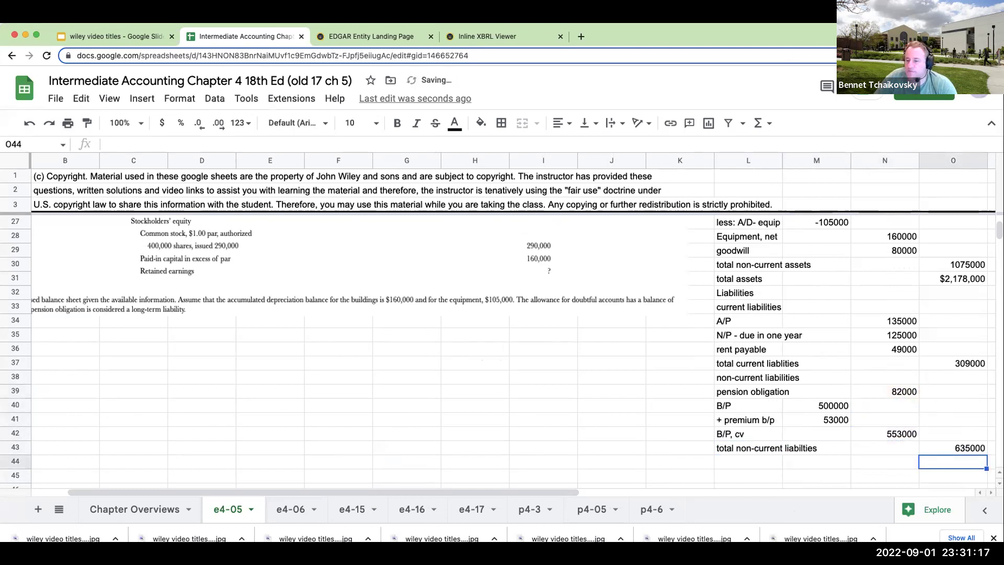
pyautogui.press('Left')
pyautogui.press('Left')
pyautogui.press('Left')
# Add 'total liabilities' of 944000 in O44 as current plus non-current totals
pyautogui.write('to')
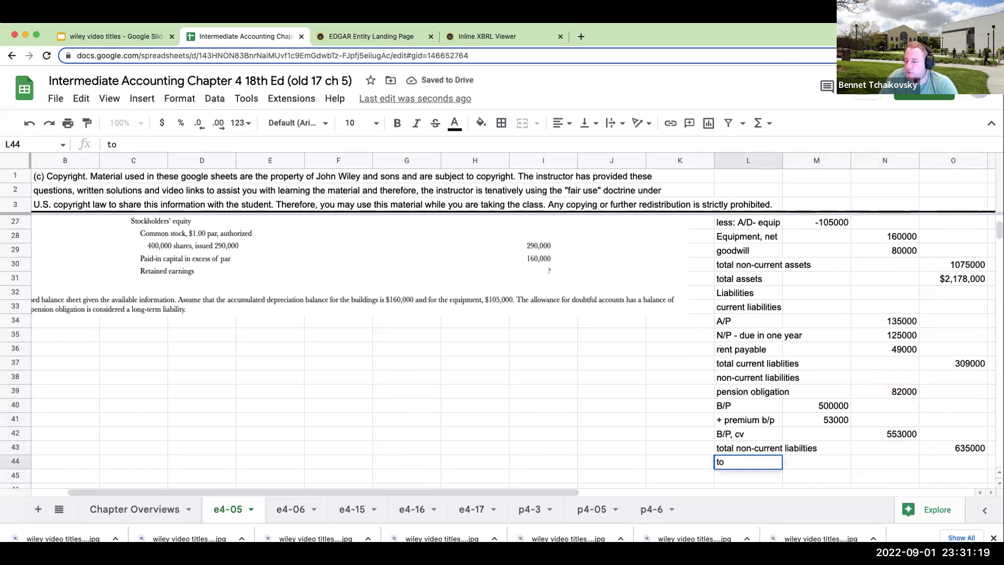
pyautogui.write('tal liabilities')
pyautogui.press('Return')
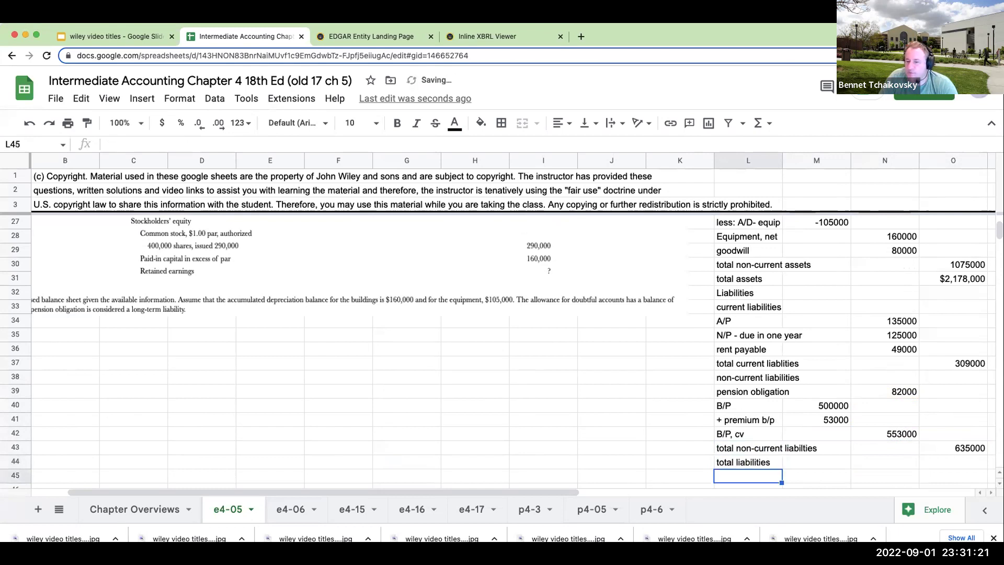
pyautogui.press('Up')
pyautogui.press('Right')
pyautogui.press('Right')
pyautogui.press('Right')
pyautogui.write('+')
pyautogui.press('Up')
pyautogui.write('+')
pyautogui.press('Up')
pyautogui.press('Up')
pyautogui.press('Up')
pyautogui.press('Up')
pyautogui.press('Up')
pyautogui.press('Up')
pyautogui.press('Up')
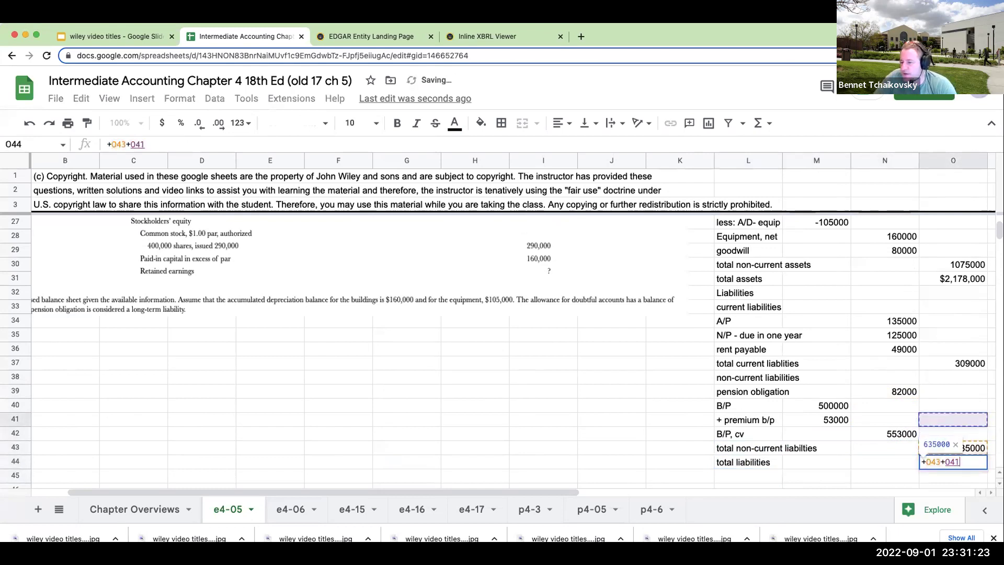
pyautogui.press('Return')
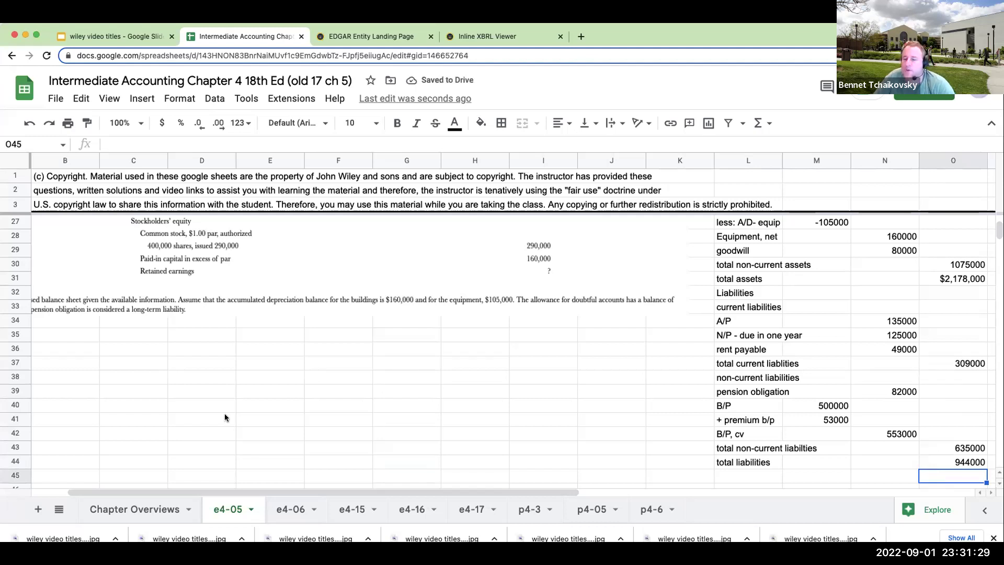
pyautogui.click(739, 480)
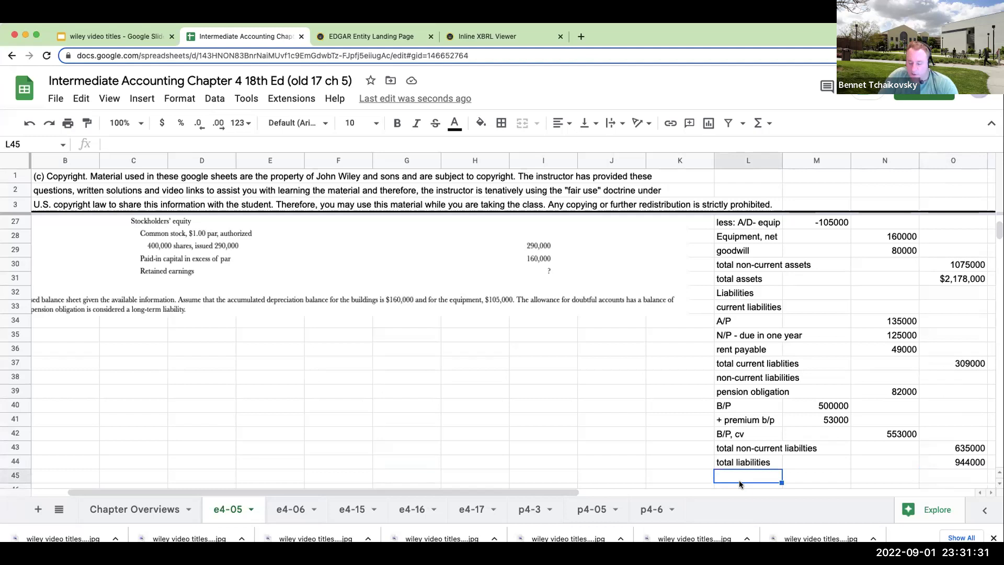
# Add an 'owner's equity' heading with a 'C/S- par' label row beneath it
pyautogui.write("owner's equity")
pyautogui.press('Return')
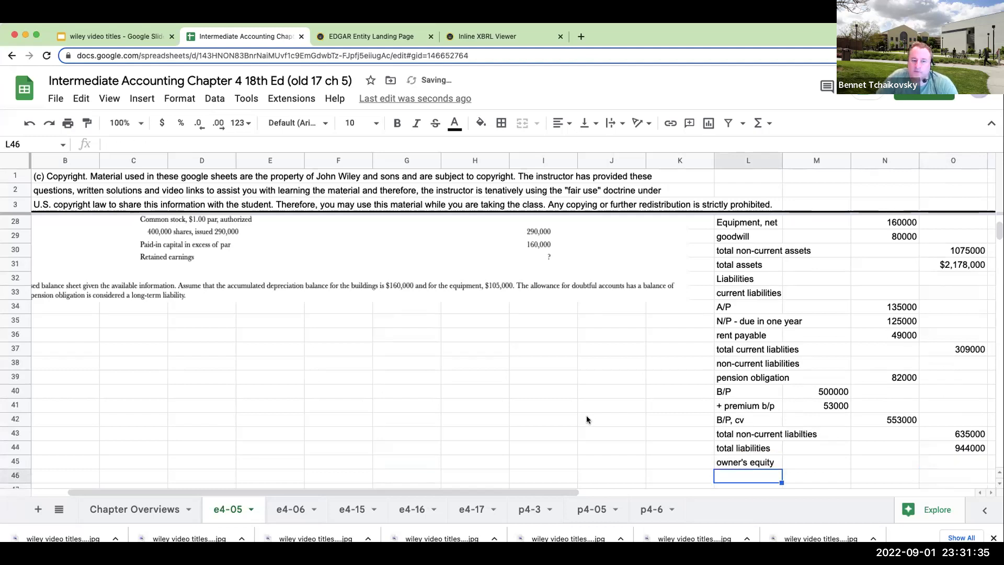
pyautogui.scroll(2, 587, 419)
pyautogui.scroll(-2, 586, 419)
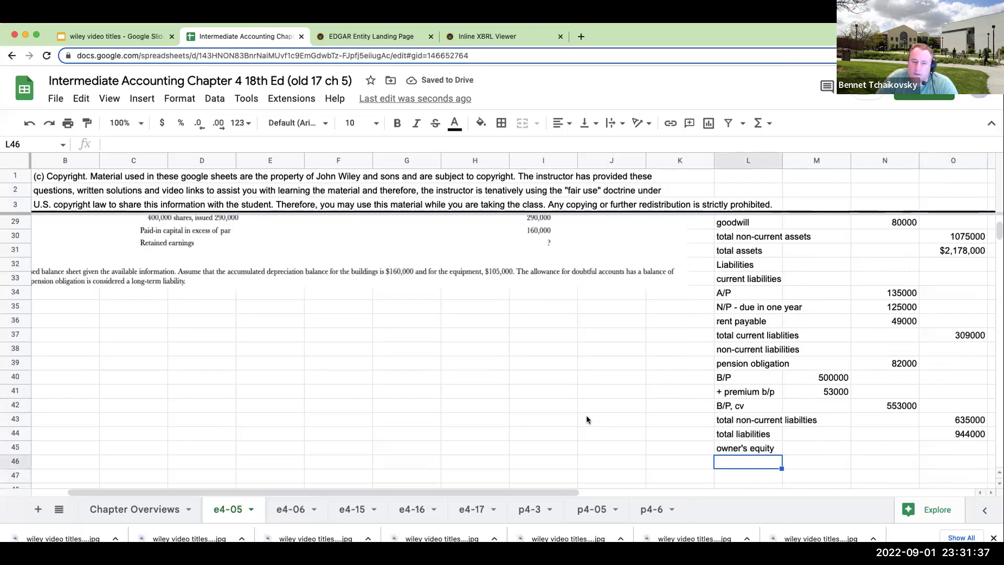
pyautogui.scroll(1, 586, 419)
pyautogui.write('C/S')
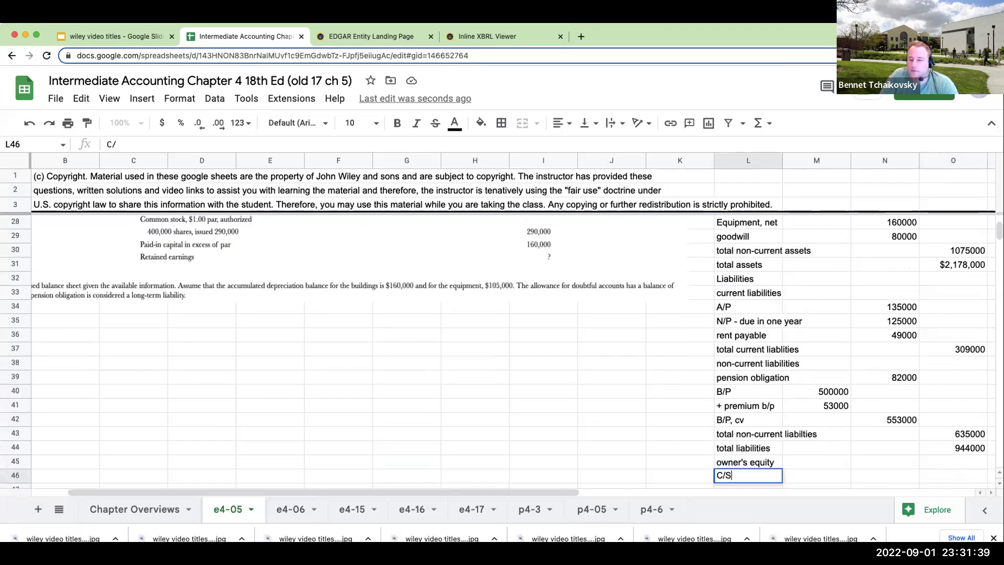
pyautogui.write('-')
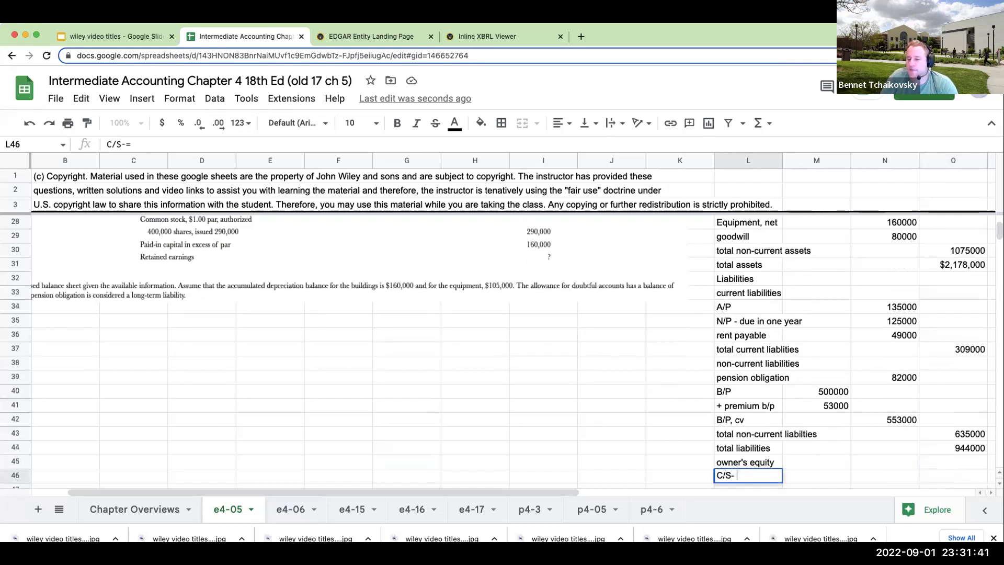
pyautogui.write('= papar')
pyautogui.press('Return')
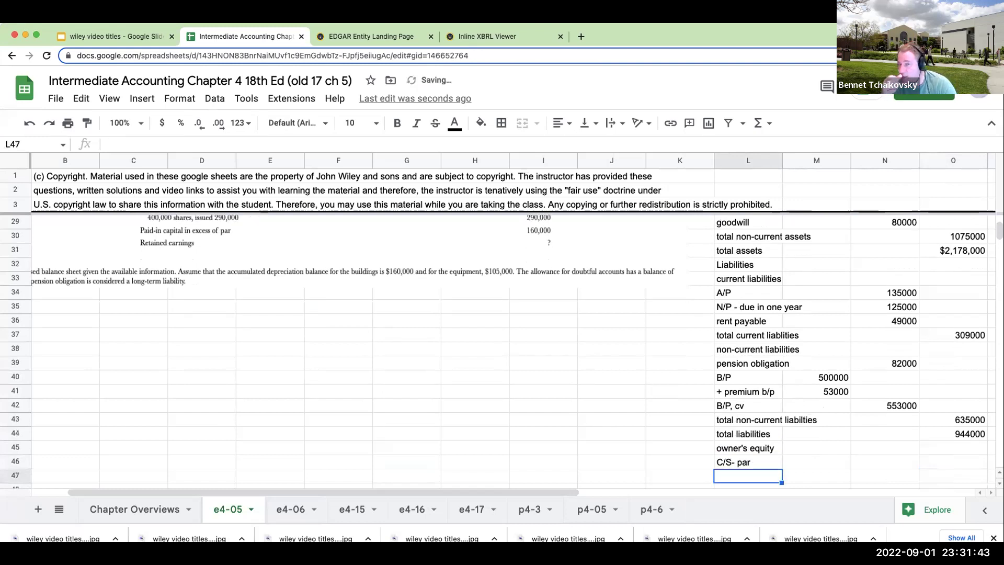
# Scroll Meta's balance sheet to the liabilities and stockholders' equity section
pyautogui.click(472, 35)
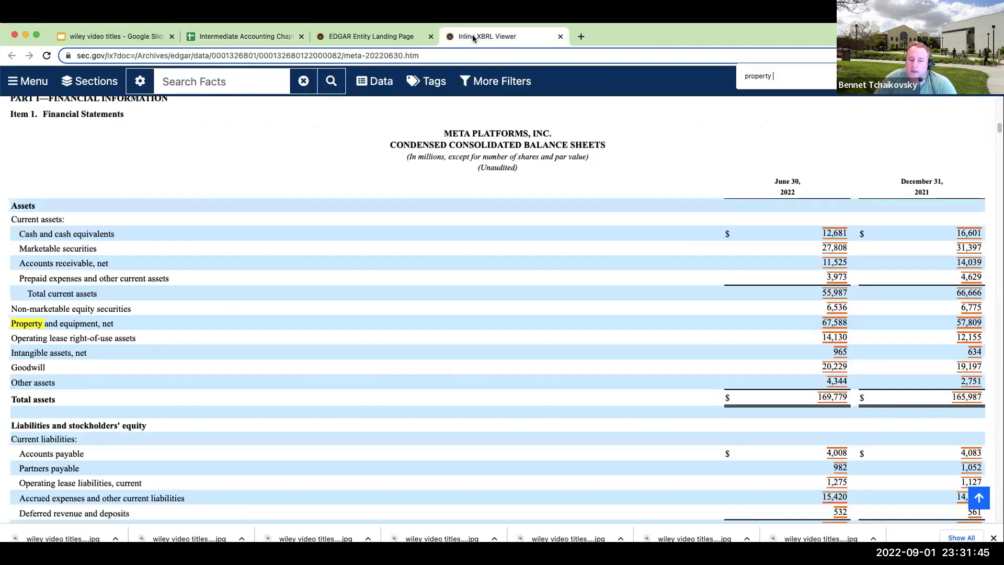
pyautogui.scroll(-6, 504, 333)
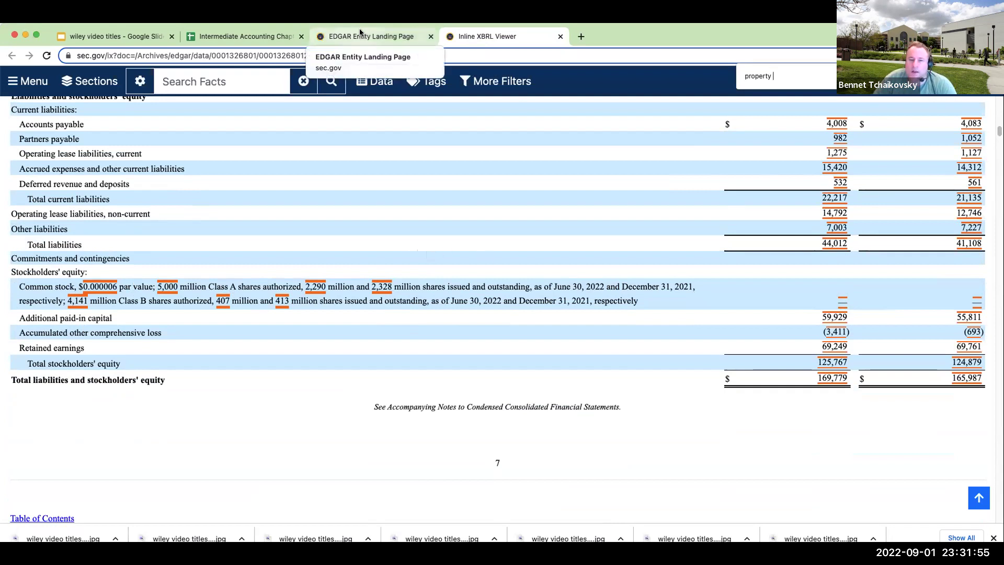
# Enter 290000 as the C/S- par amount in N46
pyautogui.click(203, 41)
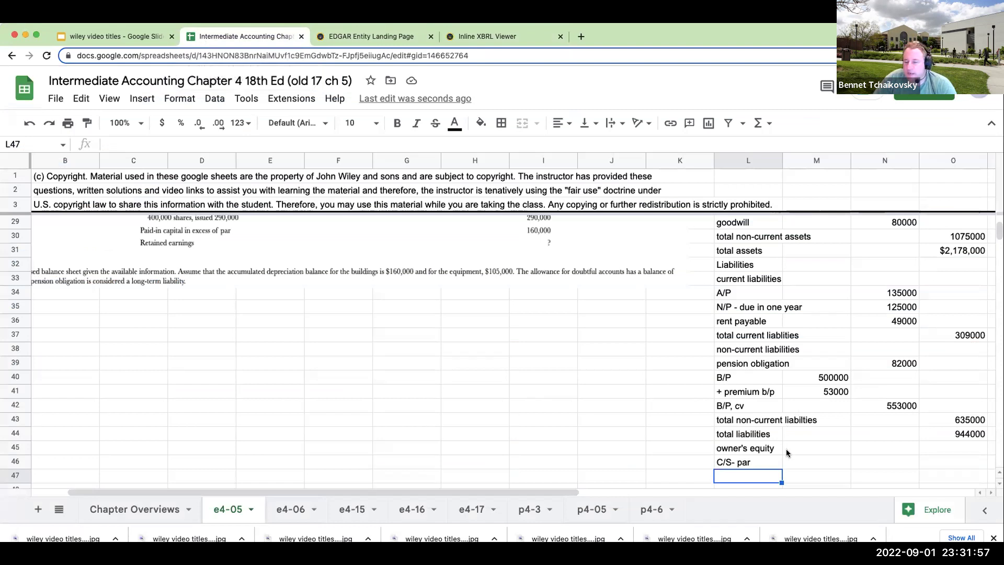
pyautogui.click(813, 462)
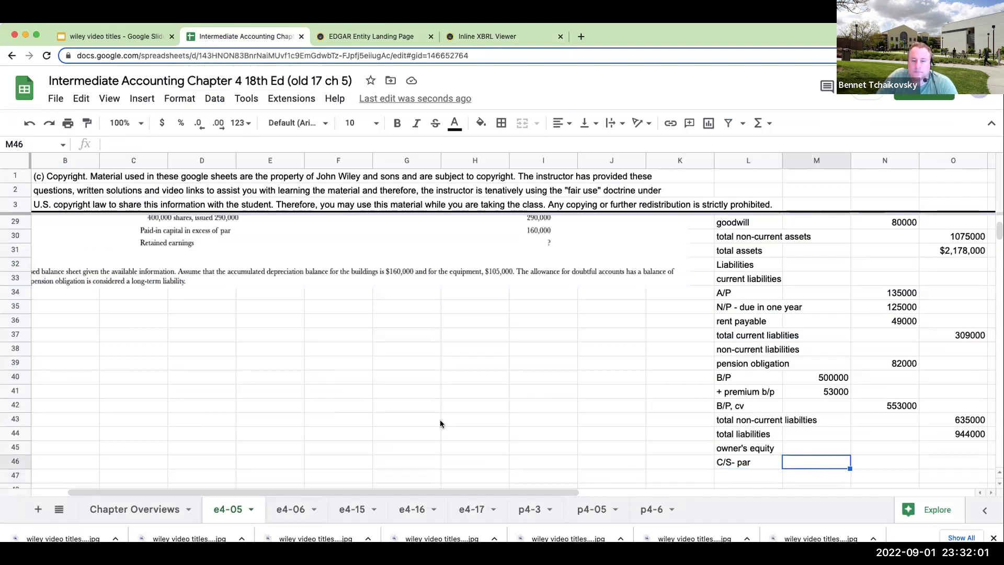
pyautogui.scroll(1, 444, 416)
pyautogui.press('Right')
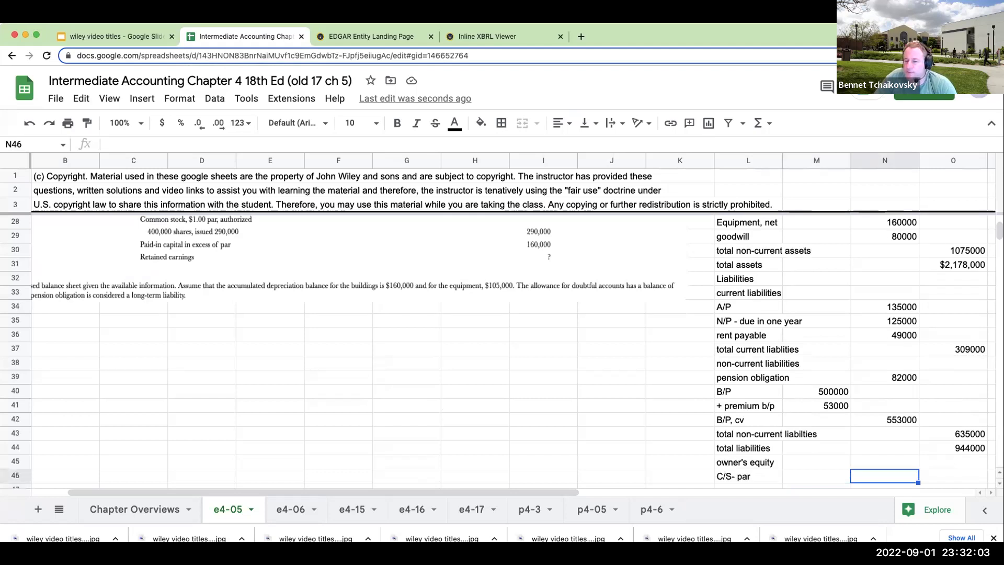
pyautogui.write('290000')
pyautogui.press('Return')
# Add an 'APIC- C/S' row with 160000
pyautogui.press('Left')
pyautogui.press('Left')
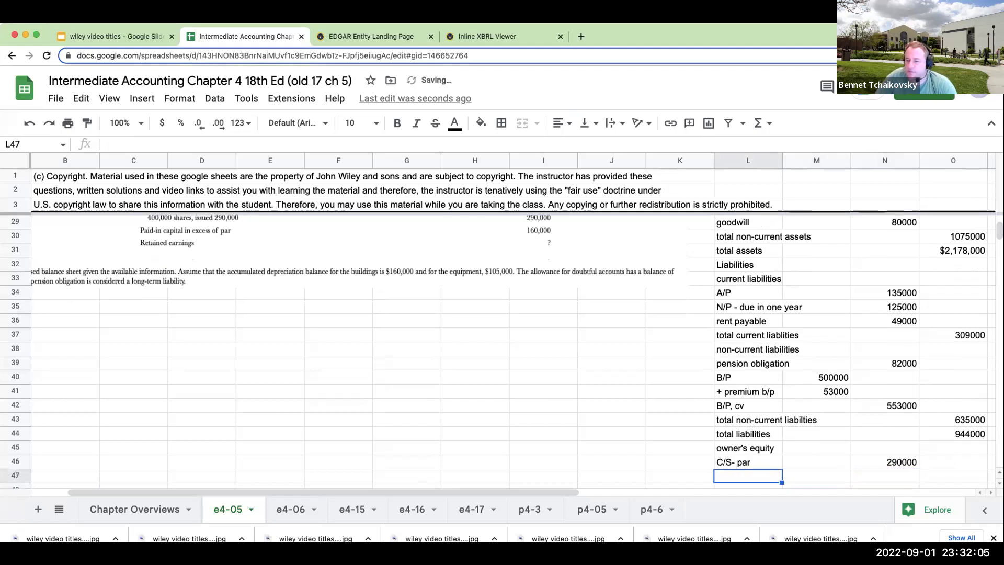
pyautogui.write('APIC- C/S')
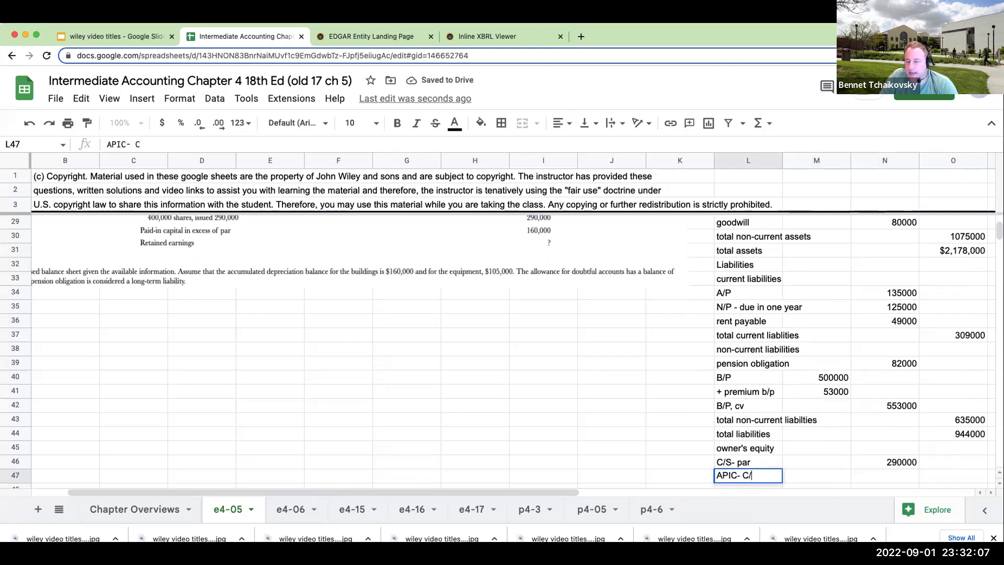
pyautogui.press('Return')
pyautogui.click(884, 462)
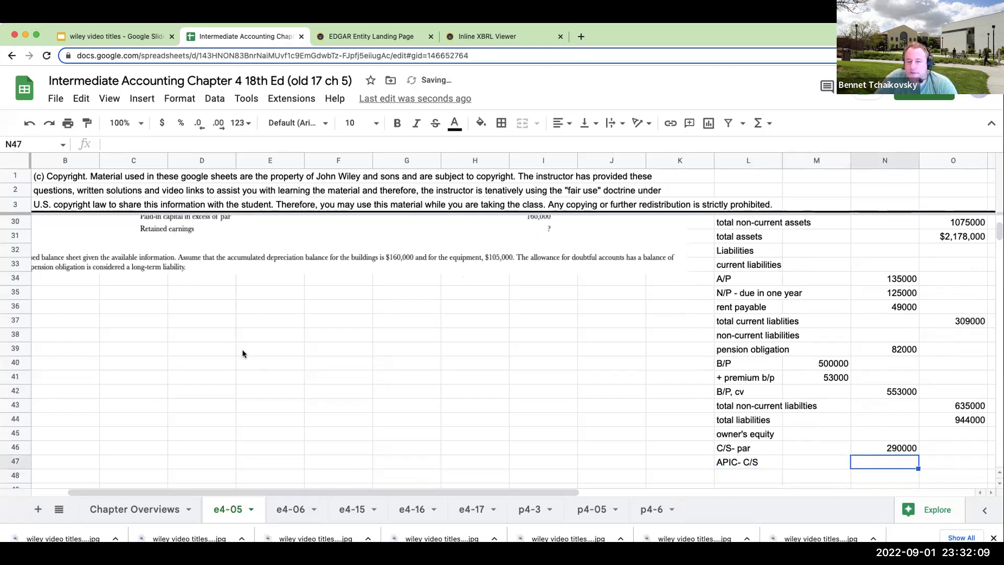
pyautogui.scroll(3, 243, 354)
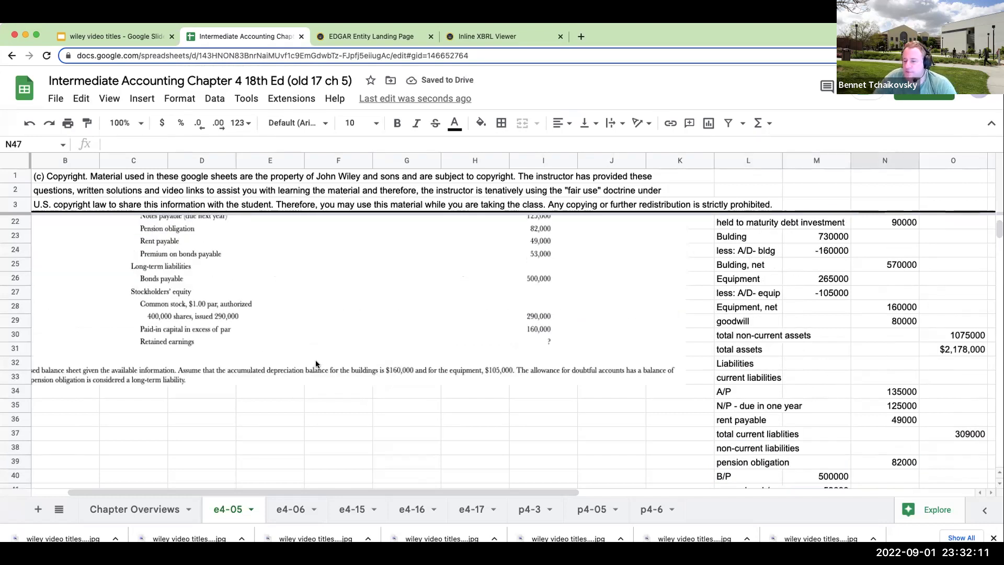
pyautogui.scroll(-3, 618, 318)
pyautogui.write('160000')
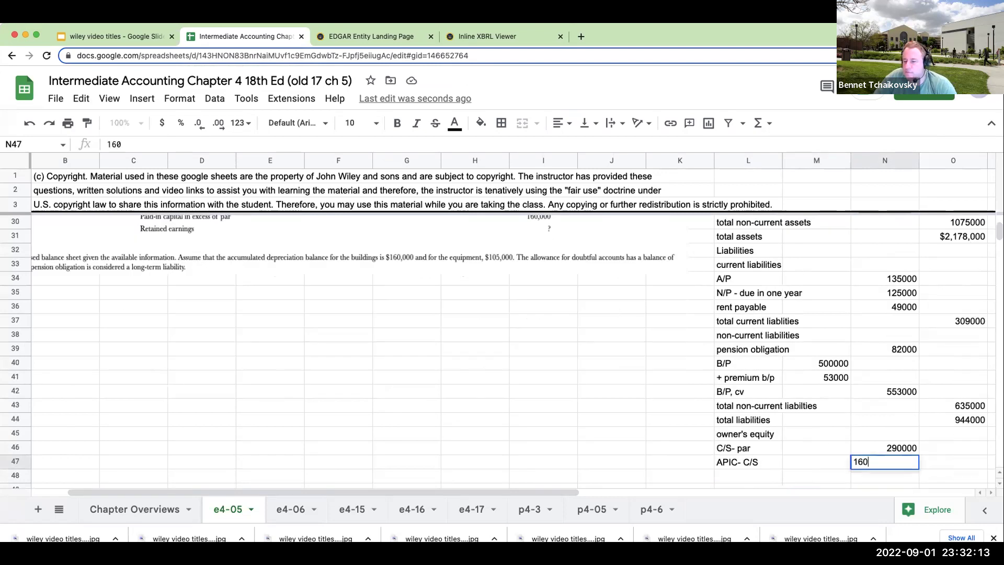
pyautogui.press('Return')
# Add an 'R/E' row with '??' as the placeholder amount
pyautogui.click(747, 475)
pyautogui.write('R/E')
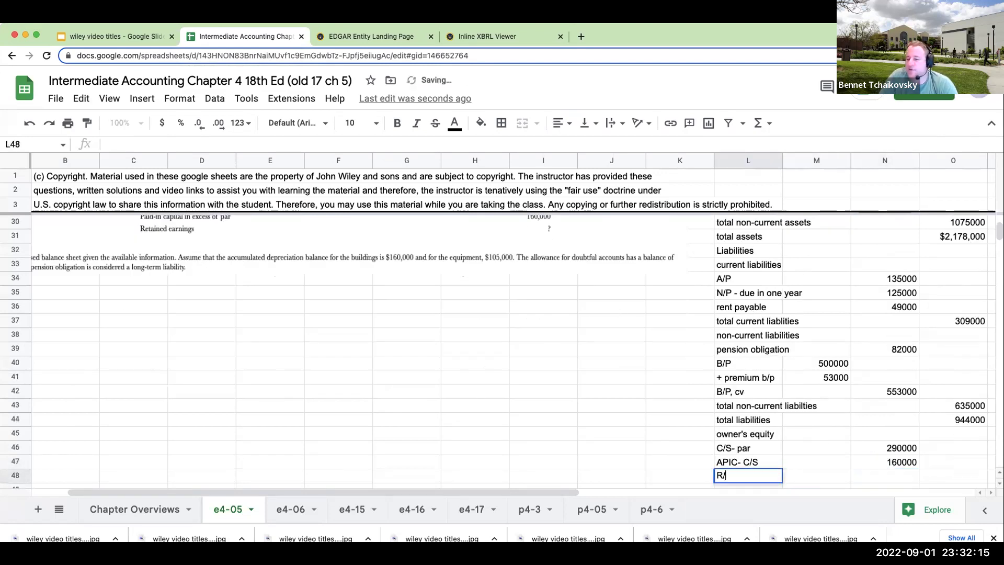
pyautogui.press('Return')
pyautogui.press('Up')
pyautogui.press('Right')
pyautogui.press('Right')
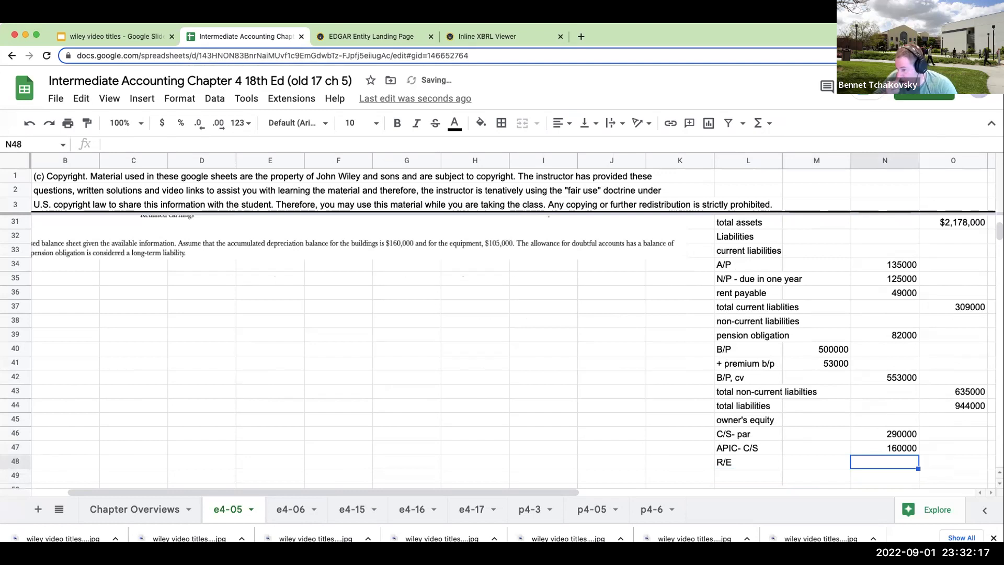
pyautogui.write('??')
pyautogui.press('Return')
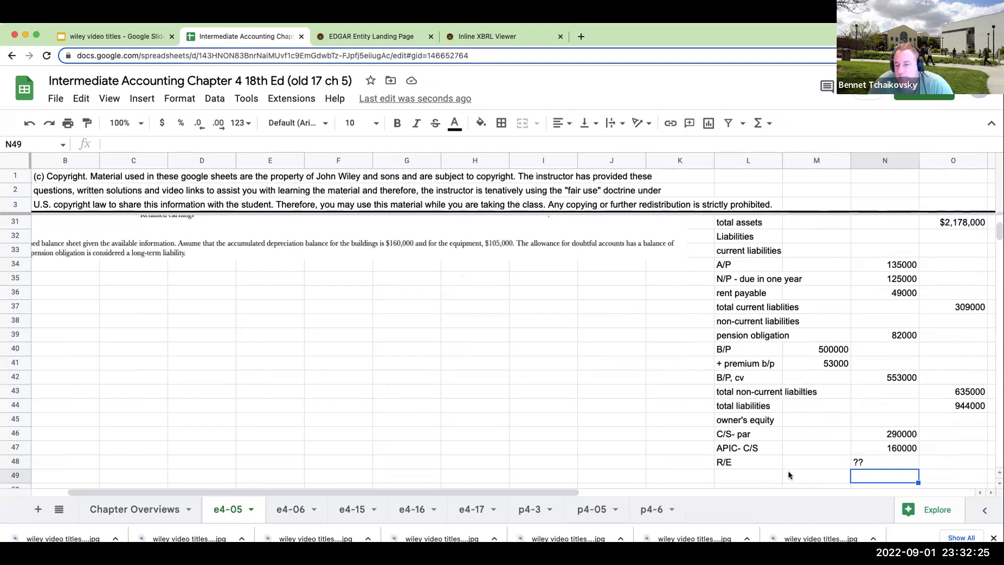
# Label rows 49 and 50 'total owner's equity' and 'total liabilities & owner's equity'
pyautogui.click(771, 474)
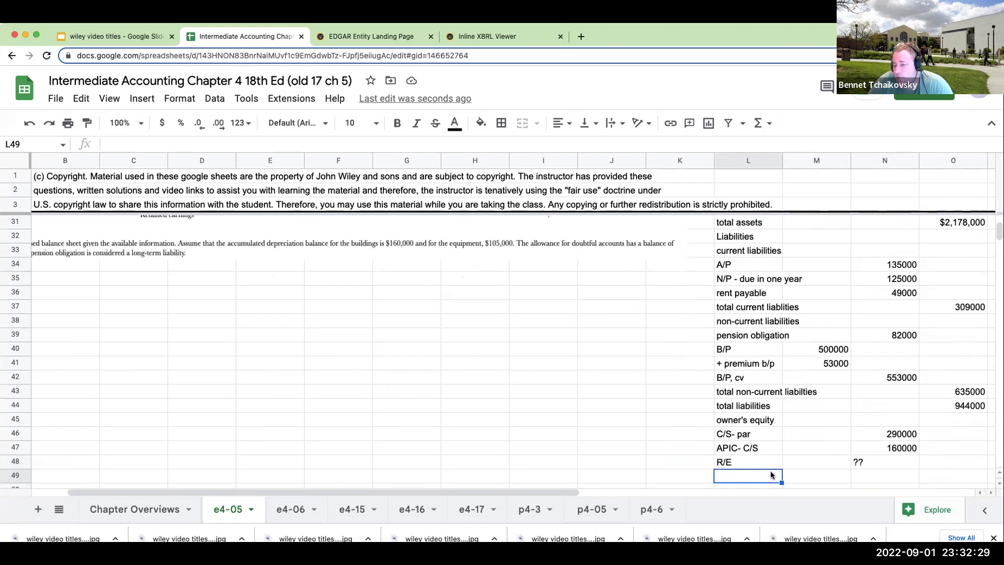
pyautogui.write('tot')
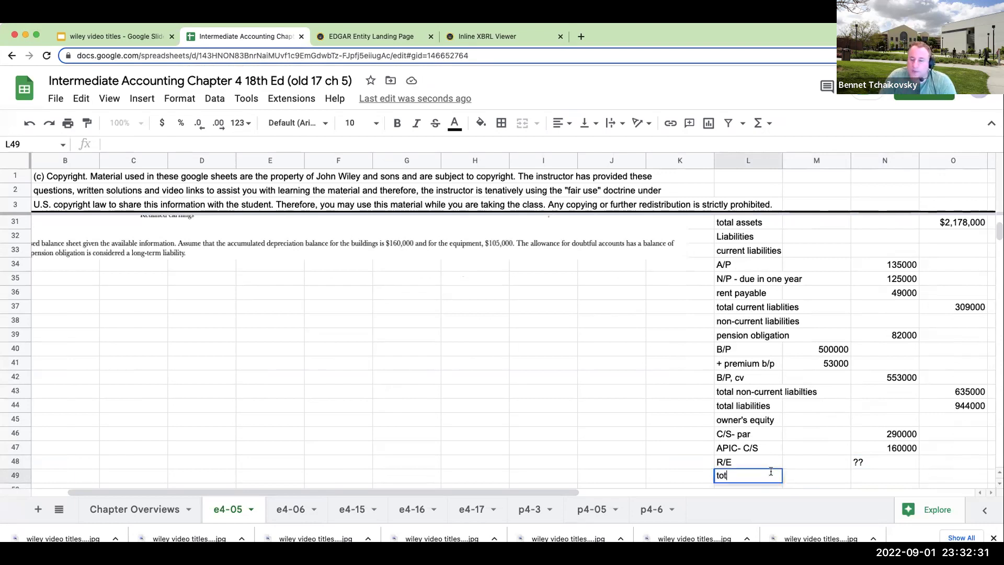
pyautogui.write("al owner's equity")
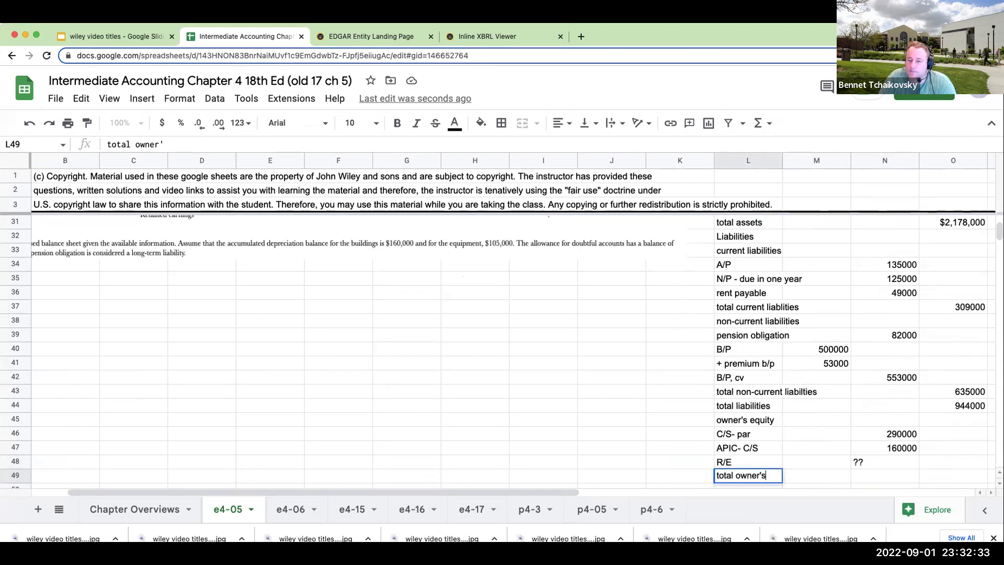
pyautogui.press('Return')
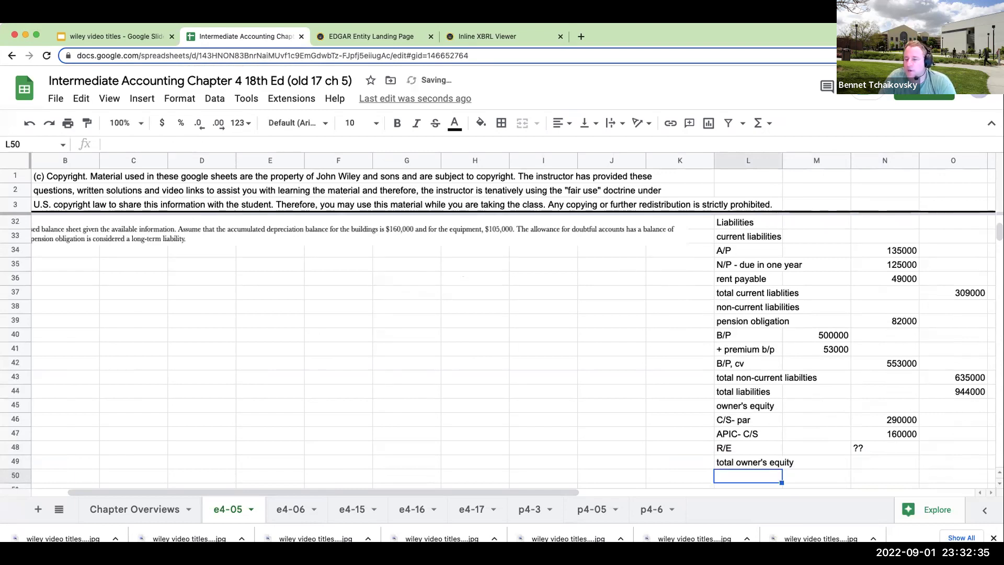
pyautogui.write('total l')
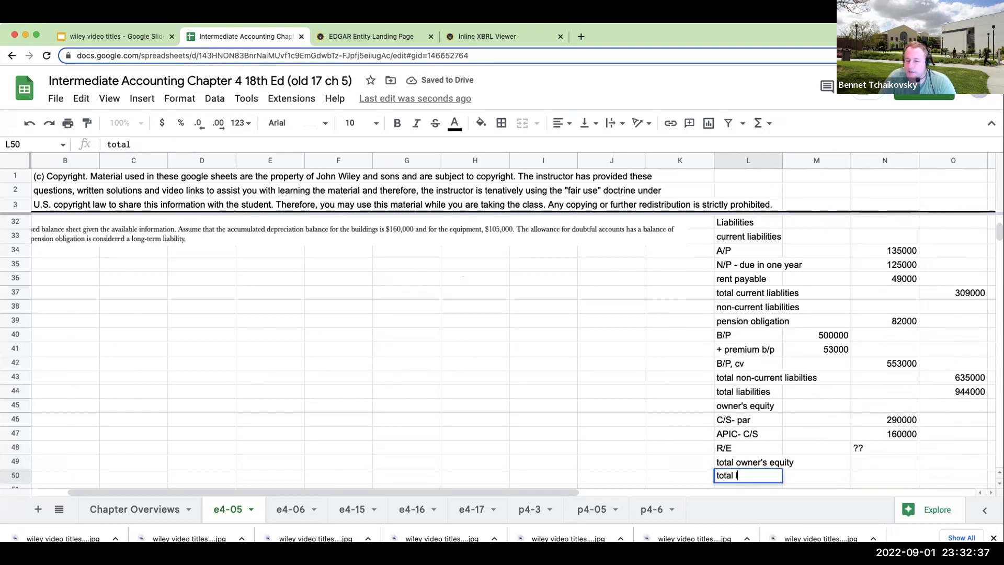
pyautogui.write('iabilities & own')
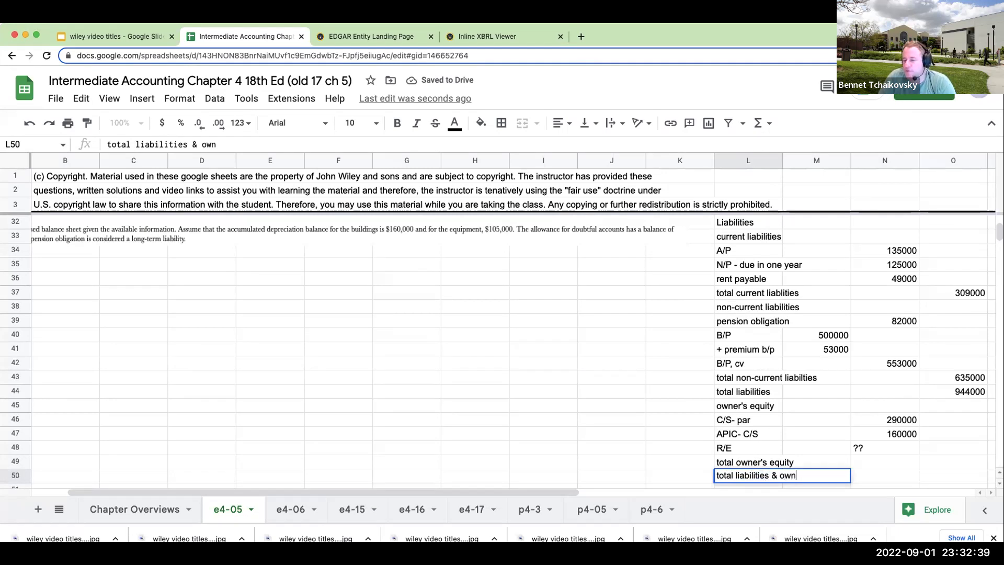
pyautogui.write("er's equit")
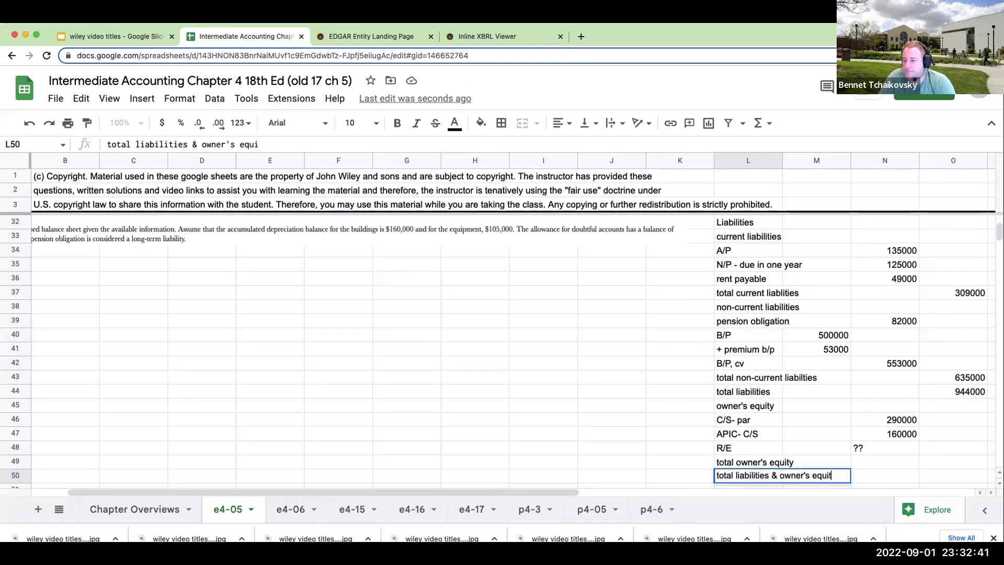
pyautogui.write('y')
pyautogui.press('Return')
pyautogui.press('Up')
pyautogui.press('Right')
pyautogui.press('Right')
pyautogui.press('Right')
pyautogui.press('Right')
pyautogui.press('Right')
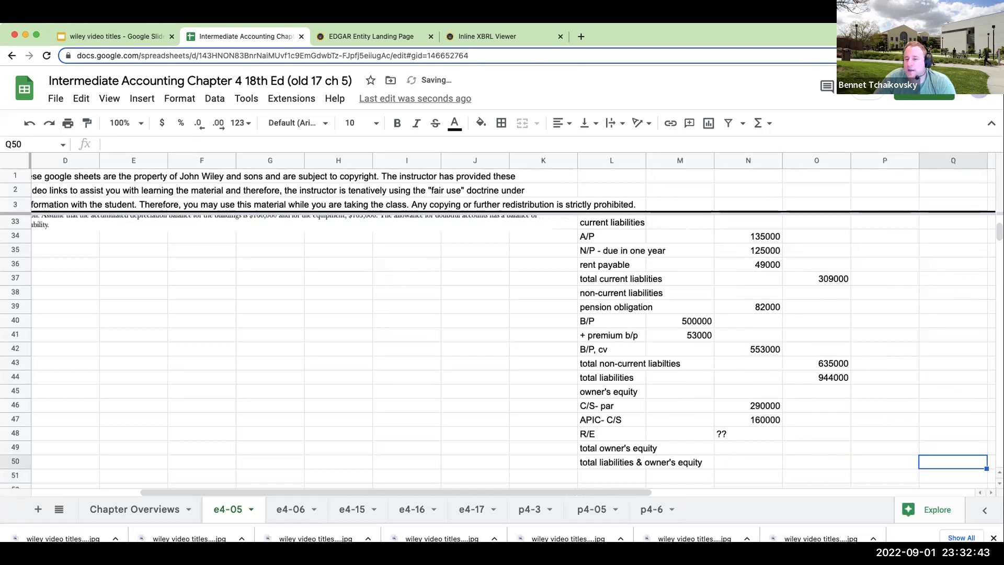
pyautogui.scroll(2, 851, 365)
# Enter 2178000, -944000, and negated references to the C/S- par and APIC amounts in column P
pyautogui.click(841, 265)
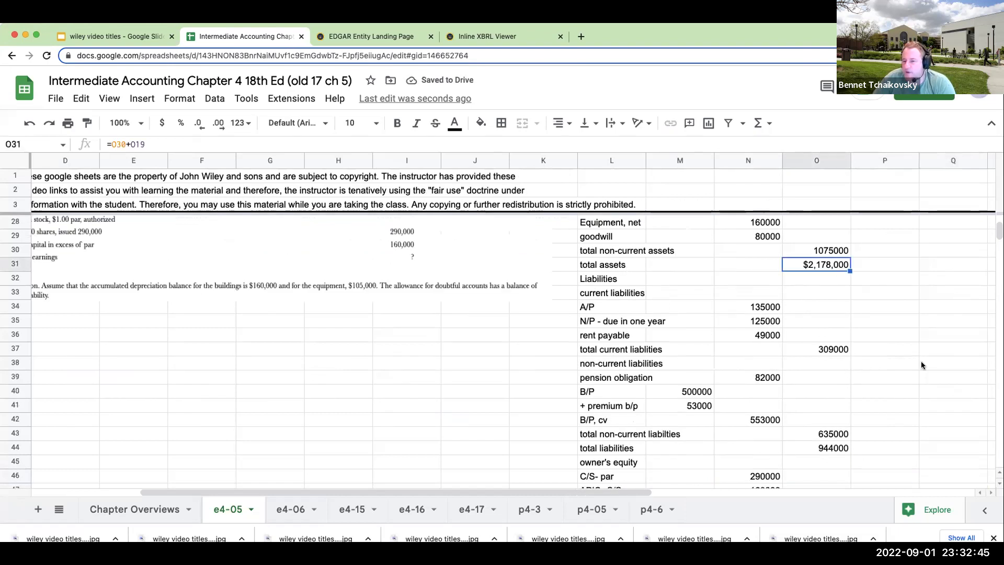
pyautogui.scroll(-4, 922, 365)
pyautogui.click(910, 368)
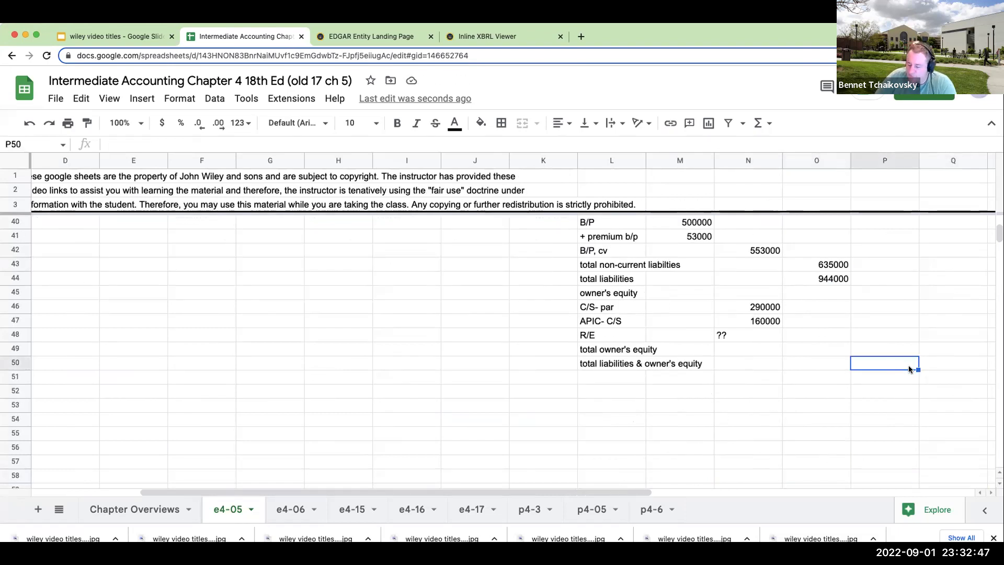
pyautogui.write('2178000')
pyautogui.press('Return')
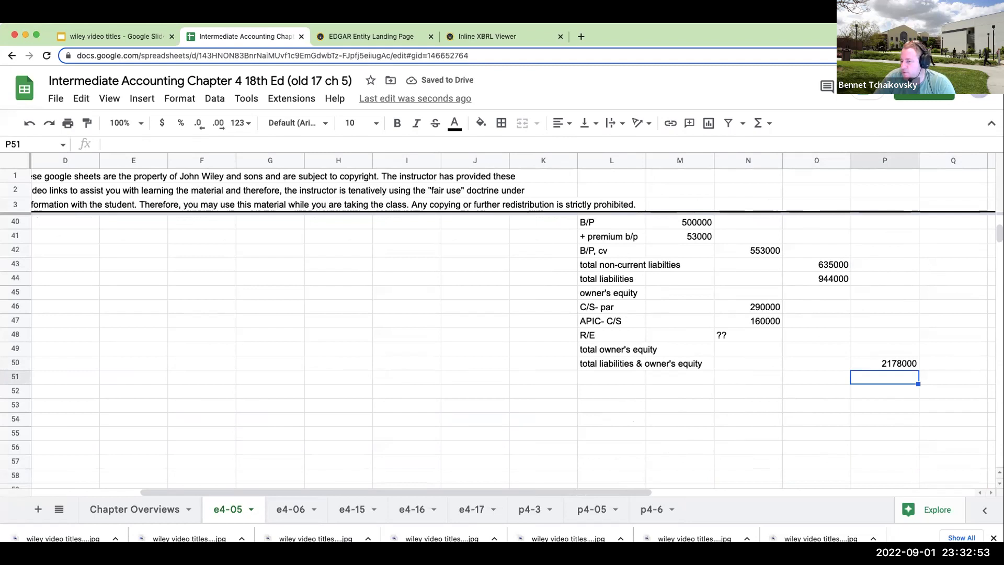
pyautogui.write('-94')
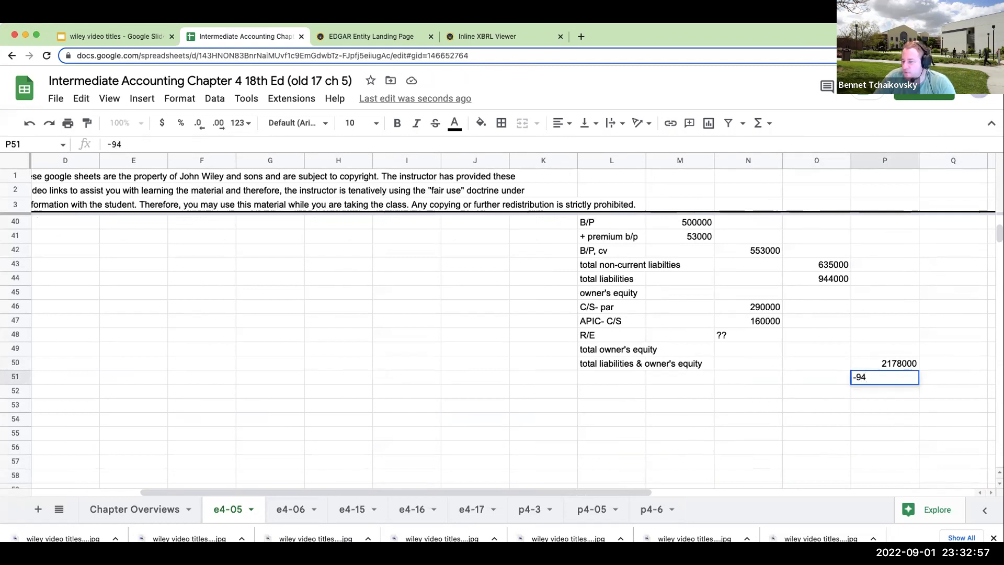
pyautogui.write('4000')
pyautogui.press('Return')
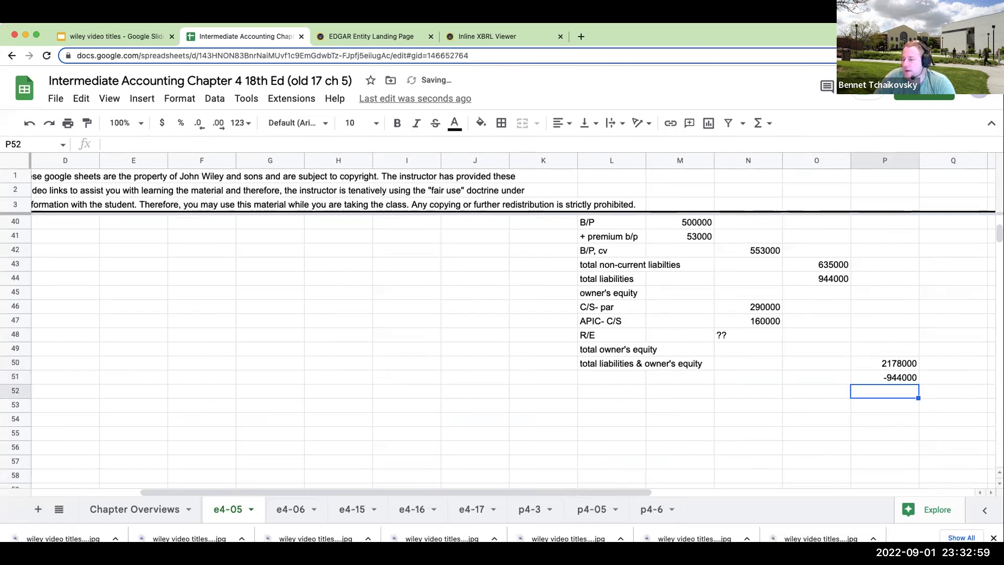
pyautogui.write('=-')
pyautogui.press('Left')
pyautogui.press('Up')
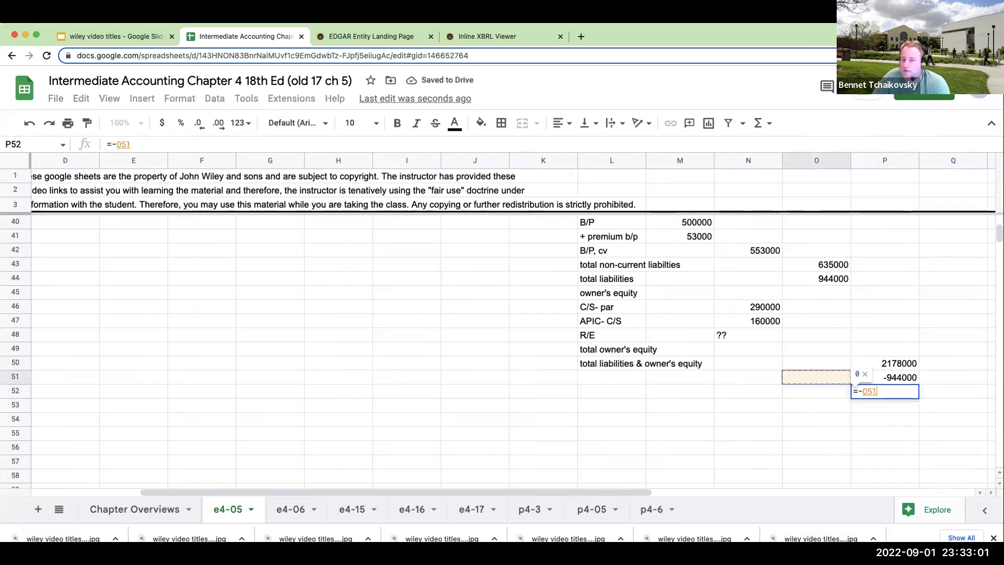
pyautogui.press('Left')
pyautogui.press('Up')
pyautogui.press('Up')
pyautogui.press('Up')
pyautogui.press('Up')
pyautogui.press('Up')
pyautogui.press('Return')
pyautogui.write('=-')
pyautogui.press('Left')
pyautogui.press('Up')
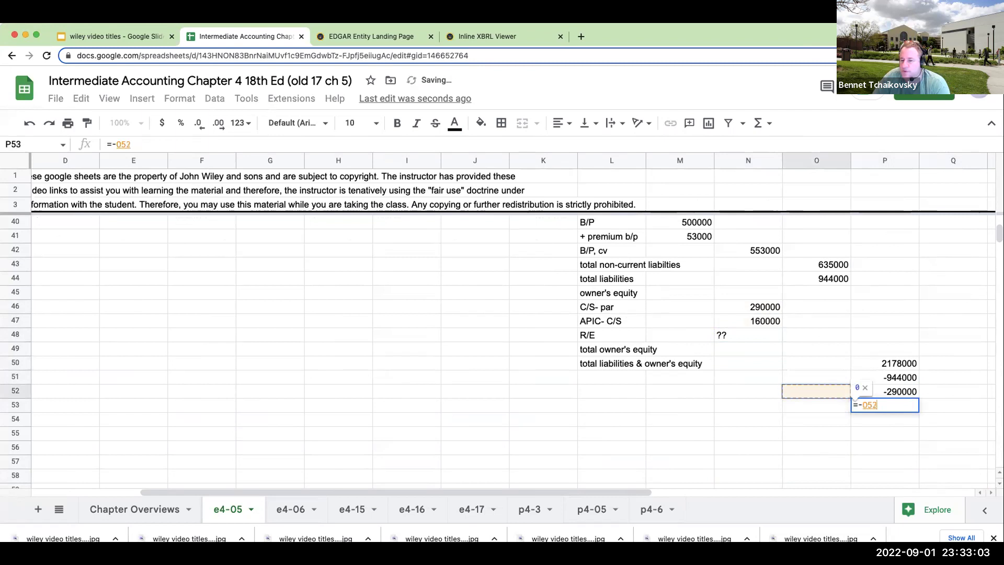
pyautogui.press('Left')
pyautogui.press('Up')
pyautogui.press('Up')
pyautogui.press('Up')
pyautogui.press('Up')
pyautogui.press('Up')
pyautogui.press('Tab')
pyautogui.press('Up')
pyautogui.press('Up')
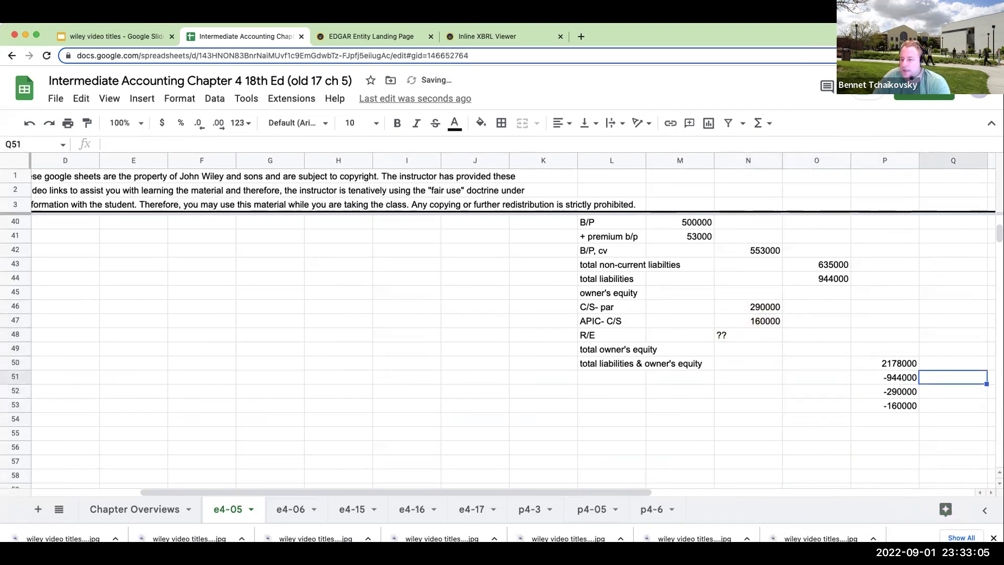
# Label the side figures as total assets, total liabilities and C/S- par using + references
pyautogui.write('+')
pyautogui.press('Left')
pyautogui.press('Left')
pyautogui.press('Left')
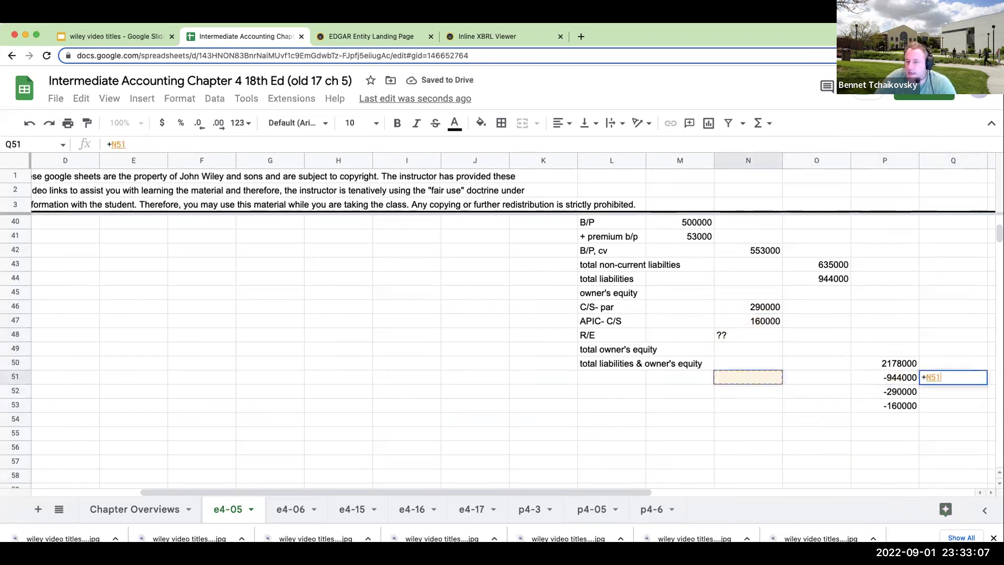
pyautogui.press('Left')
pyautogui.press('Left')
pyautogui.press('Up')
pyautogui.press('Up')
pyautogui.press('Up')
pyautogui.press('Up')
pyautogui.press('Up')
pyautogui.press('Up')
pyautogui.press('Up')
pyautogui.hotkey('shift', 'Return')
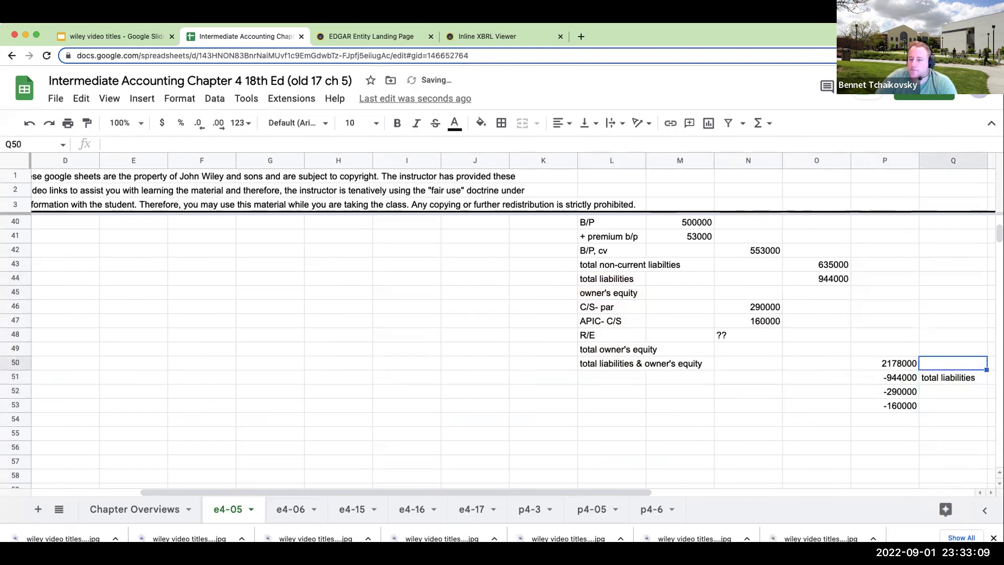
pyautogui.write('total aset')
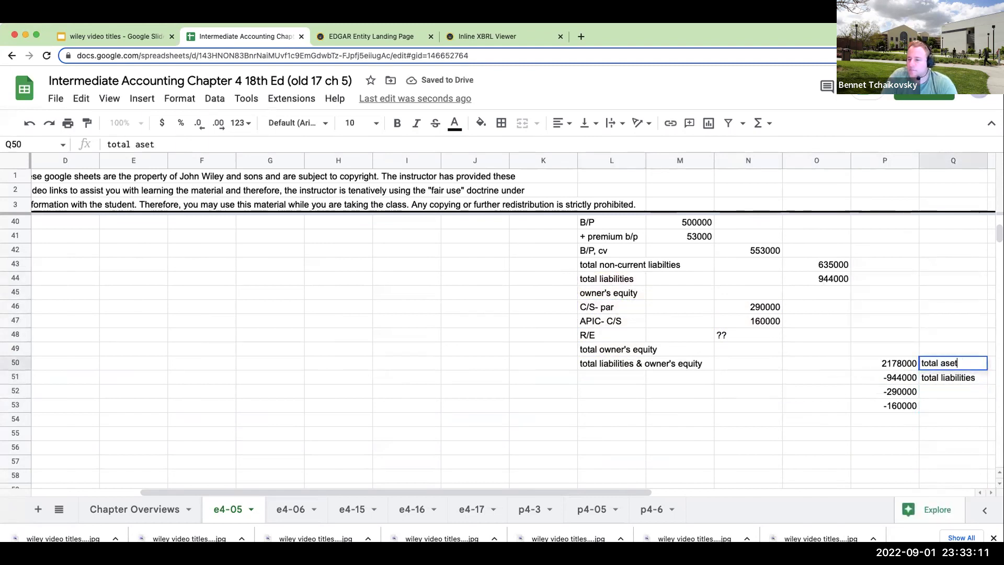
pyautogui.press('Return')
pyautogui.press('Up')
pyautogui.write('total as')
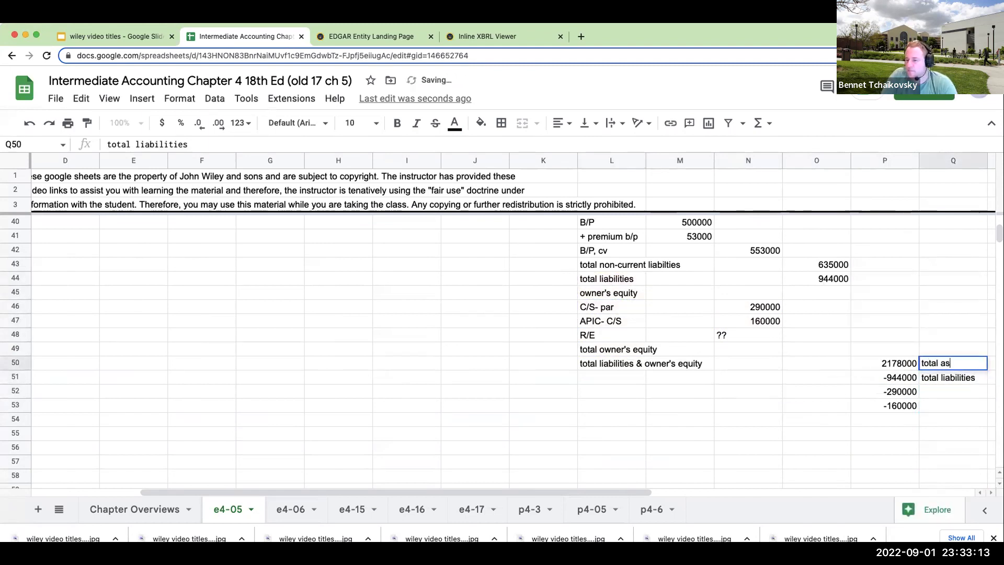
pyautogui.write('sets')
pyautogui.press('Return')
pyautogui.press('Down')
pyautogui.write('+')
pyautogui.press('Left')
pyautogui.press('Left')
pyautogui.press('Left')
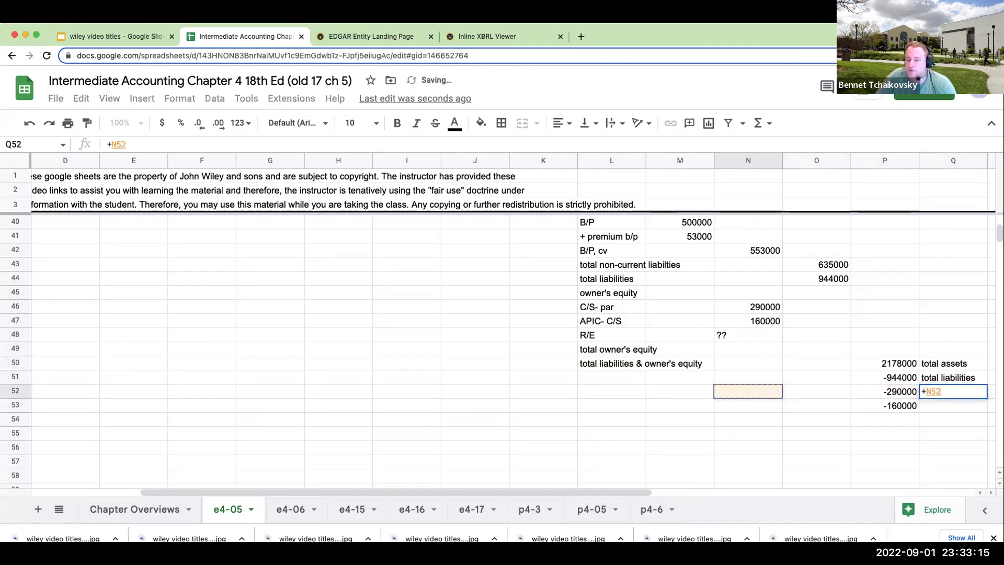
pyautogui.press('Left')
pyautogui.press('Left')
pyautogui.press('Up')
# Label the APIC- C/S figure and sum P50:P53 into P54, giving 784000
pyautogui.press('Up')
pyautogui.press('Up')
pyautogui.press('Up')
pyautogui.press('Up')
pyautogui.press('Up')
pyautogui.press('Return')
pyautogui.write('+')
pyautogui.press('Left')
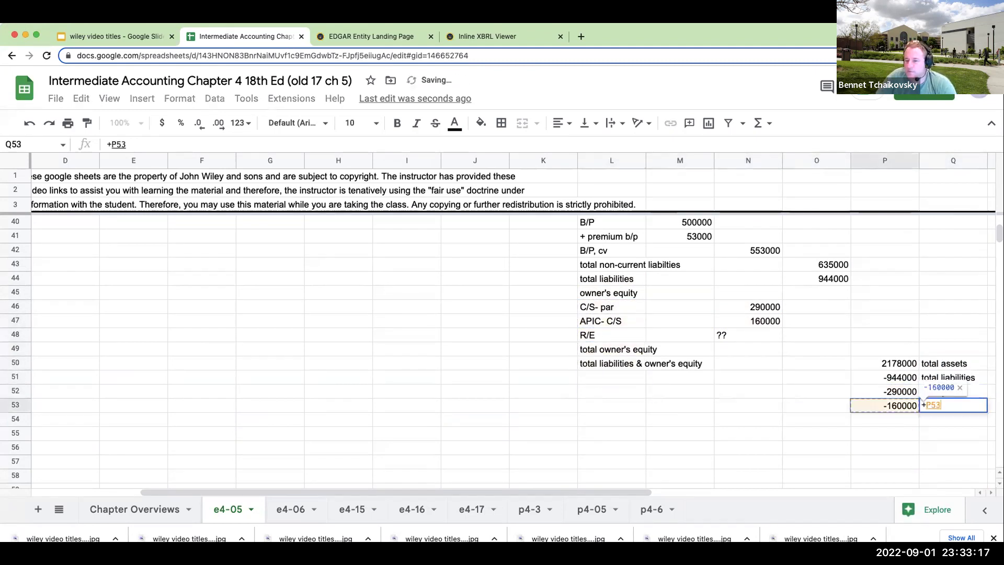
pyautogui.press('Left')
pyautogui.press('Left')
pyautogui.press('Left')
pyautogui.press('Left')
pyautogui.press('Up')
pyautogui.press('Up')
pyautogui.press('Up')
pyautogui.press('Up')
pyautogui.press('Up')
pyautogui.press('Up')
pyautogui.press('Return')
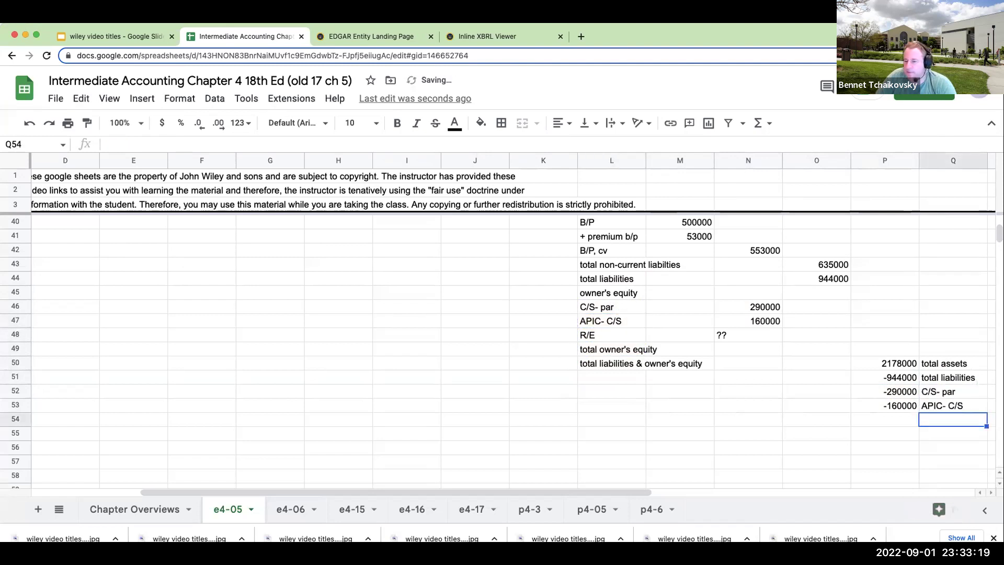
pyautogui.press('Left')
pyautogui.write('+')
pyautogui.press('Up')
pyautogui.press('Up')
pyautogui.press('Up')
pyautogui.press('Up')
pyautogui.write('+')
pyautogui.press('Up')
pyautogui.press('Up')
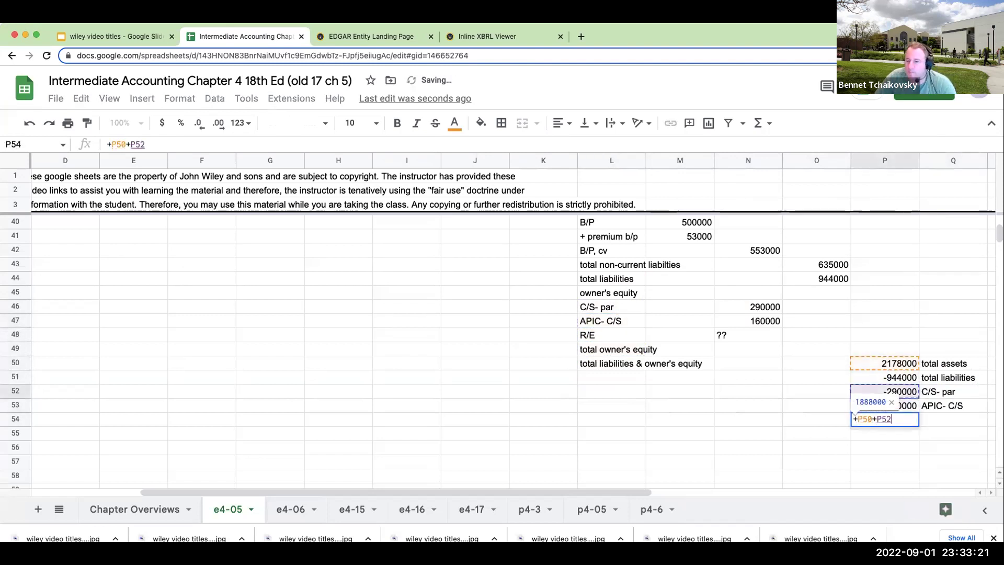
pyautogui.write('+')
pyautogui.press('Up')
pyautogui.press('Up')
pyautogui.press('Up')
pyautogui.write('+')
pyautogui.press('Up')
pyautogui.press('Return')
pyautogui.press('Up')
pyautogui.press('Right')
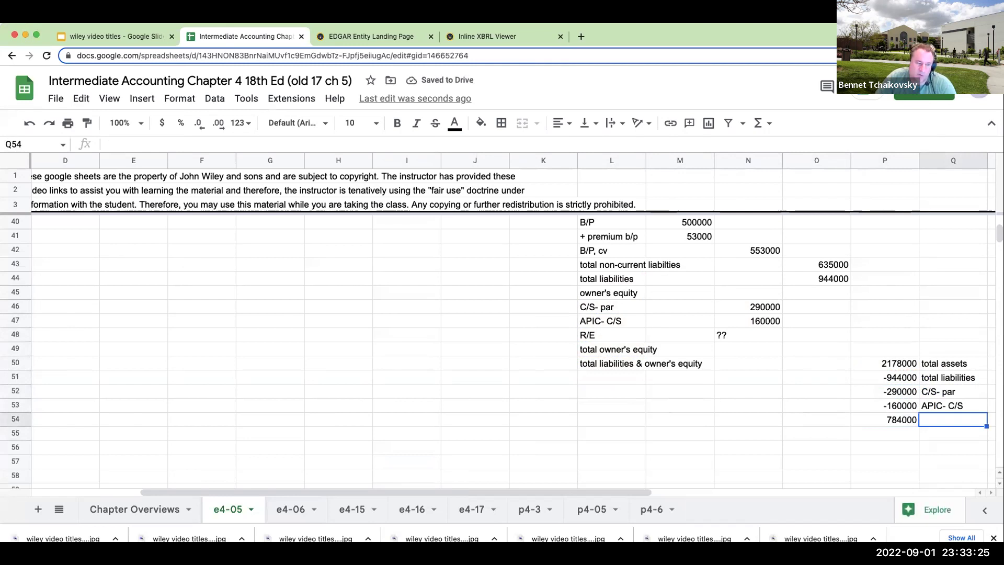
pyautogui.hscroll(2, 512, 325)
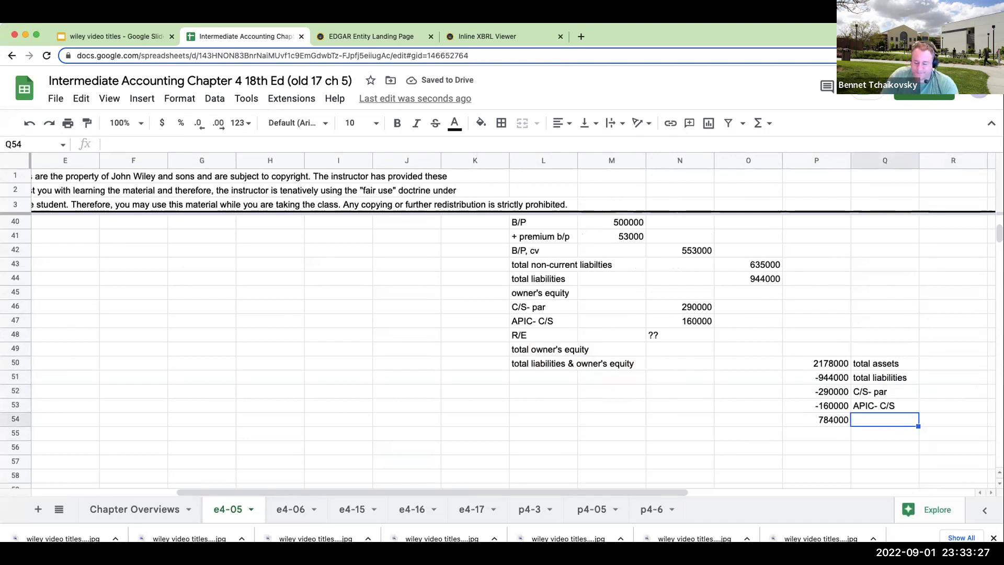
# Label the plug R/E and enter 784000 as retained earnings
pyautogui.write('R/')
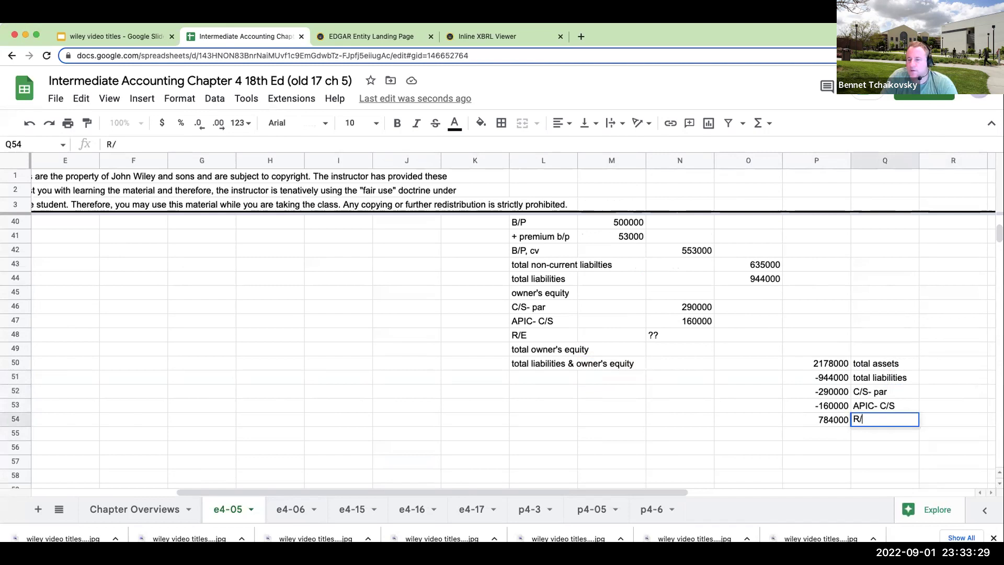
pyautogui.write('E')
pyautogui.press('Return')
pyautogui.click(679, 320)
pyautogui.click(697, 337)
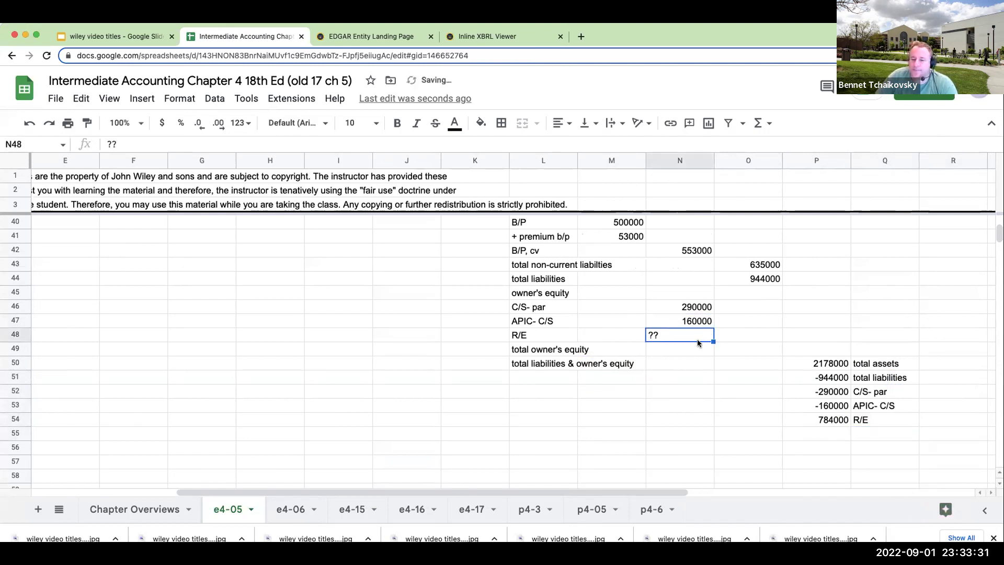
pyautogui.write('784000')
pyautogui.press('Return')
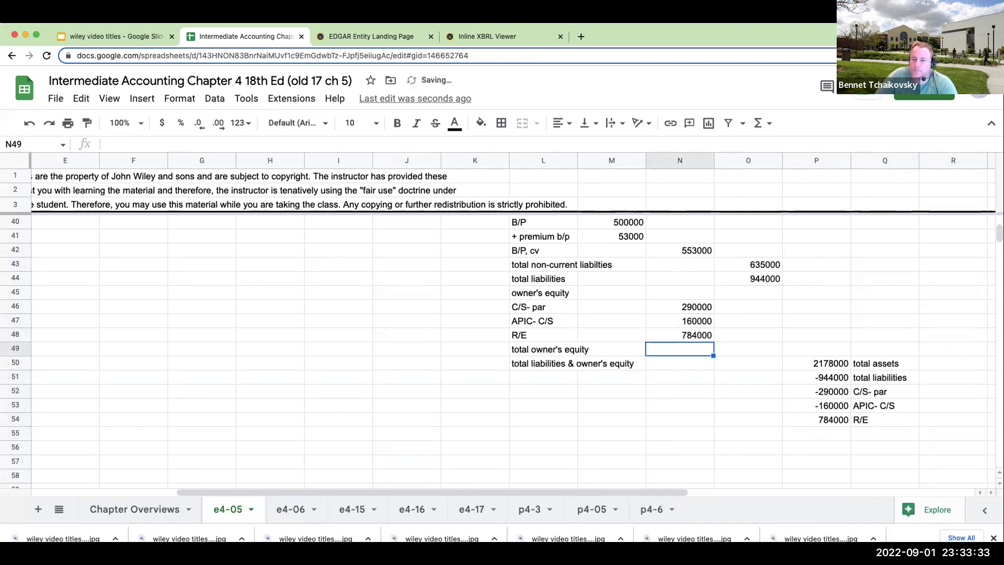
# Sum C/S- par, APIC and retained earnings into total owner's equity of 1234000
pyautogui.click(748, 348)
pyautogui.write('+')
pyautogui.click(679, 321)
pyautogui.click(680, 307)
pyautogui.write('+')
pyautogui.click(680, 321)
pyautogui.write('+')
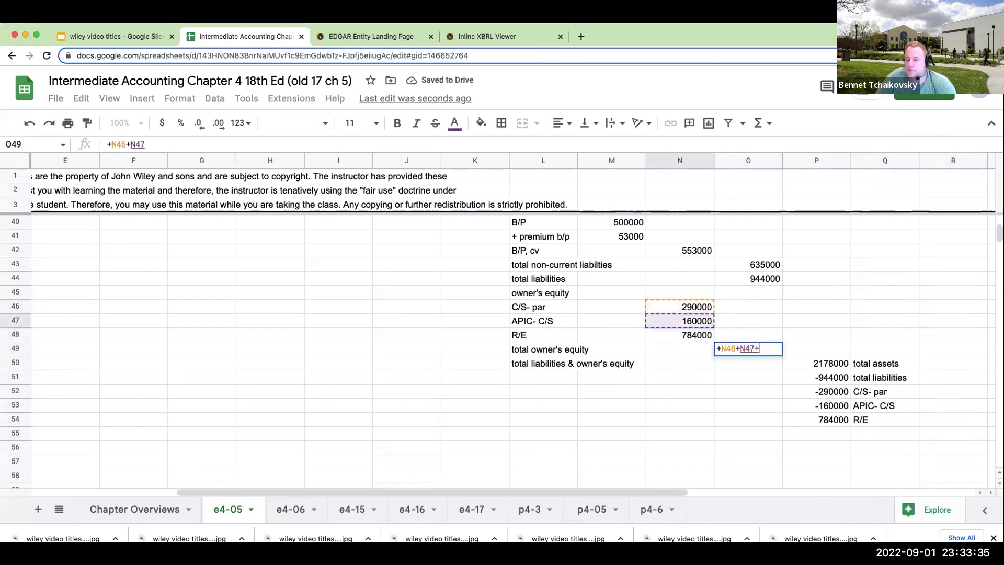
pyautogui.click(680, 335)
pyautogui.press('Return')
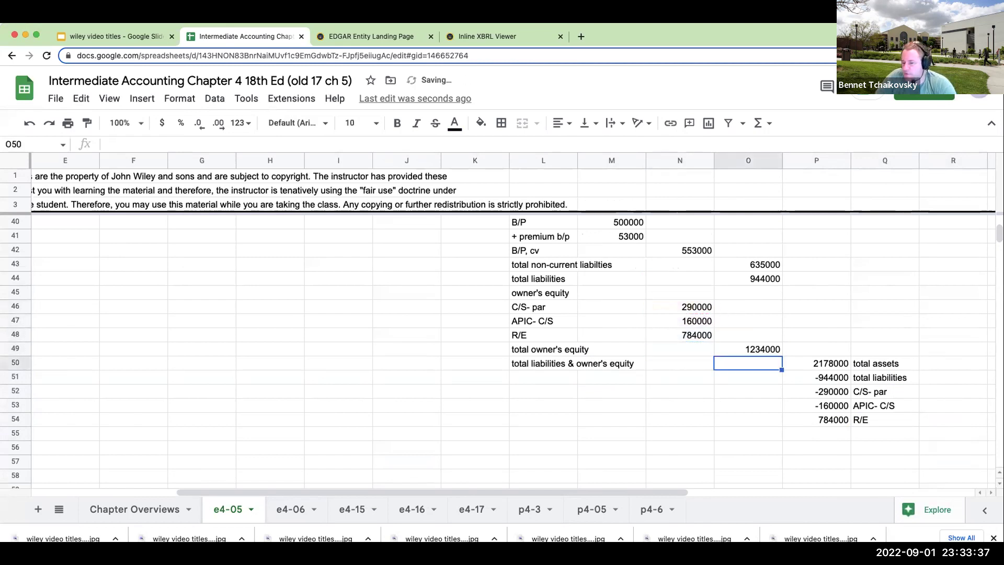
# Add total liabilities for total liabilities and equity of 2178000, matching total assets
pyautogui.write('+')
pyautogui.press('Up')
pyautogui.write('+')
pyautogui.press('Up')
pyautogui.press('Up')
pyautogui.press('Up')
pyautogui.press('Up')
pyautogui.press('Up')
pyautogui.press('Up')
pyautogui.press('Up')
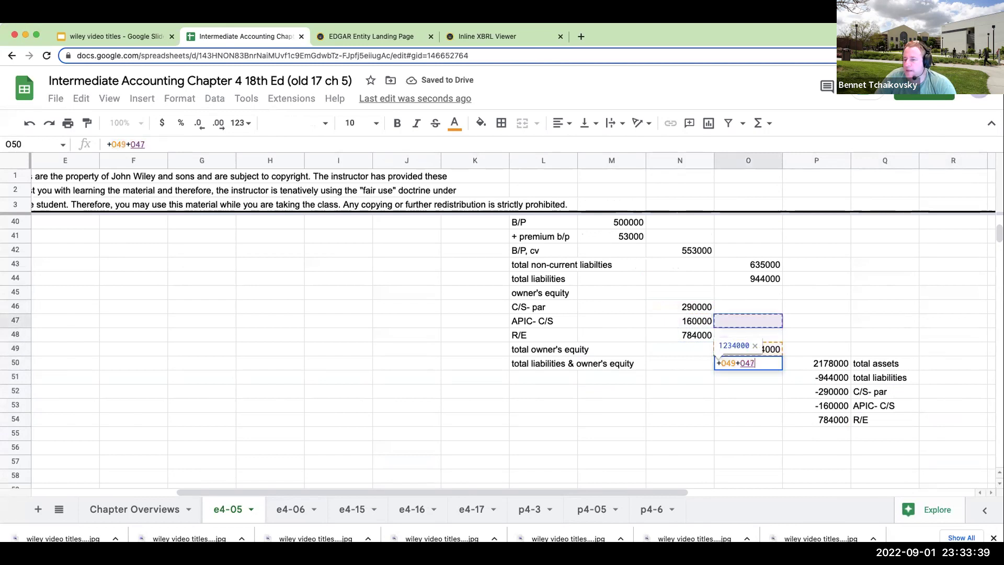
pyautogui.press('Return')
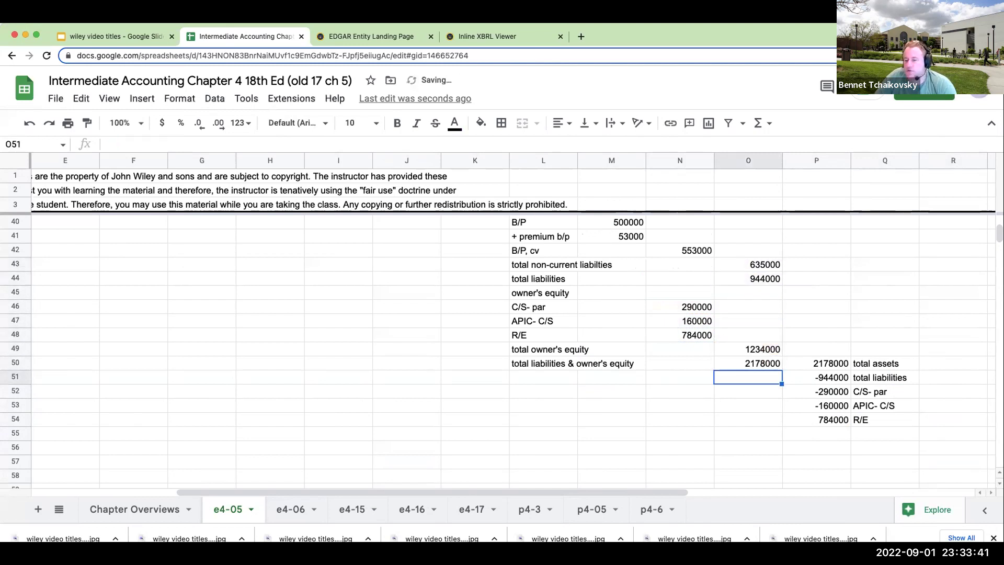
pyautogui.scroll(5, 718, 367)
pyautogui.click(739, 308)
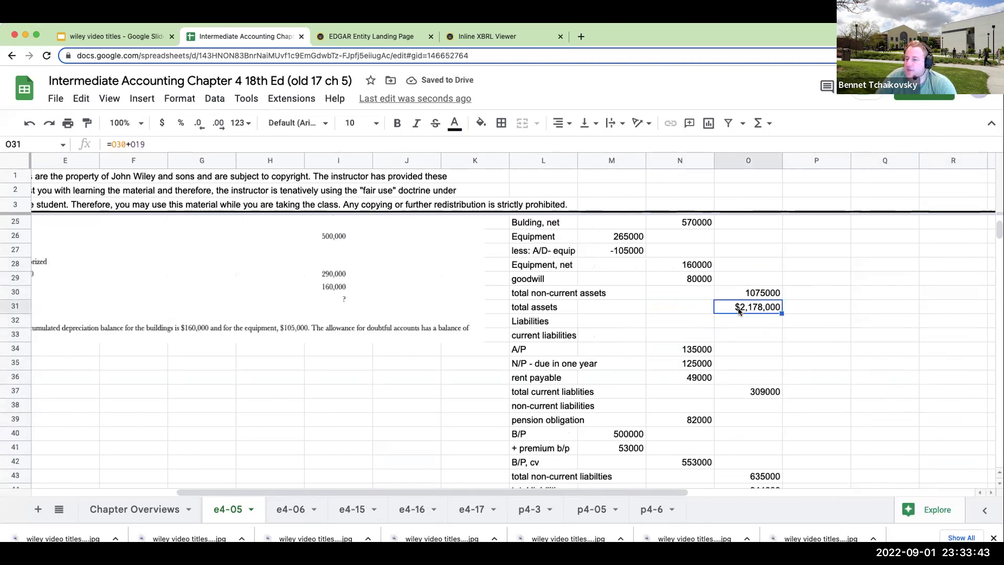
pyautogui.scroll(7, 632, 398)
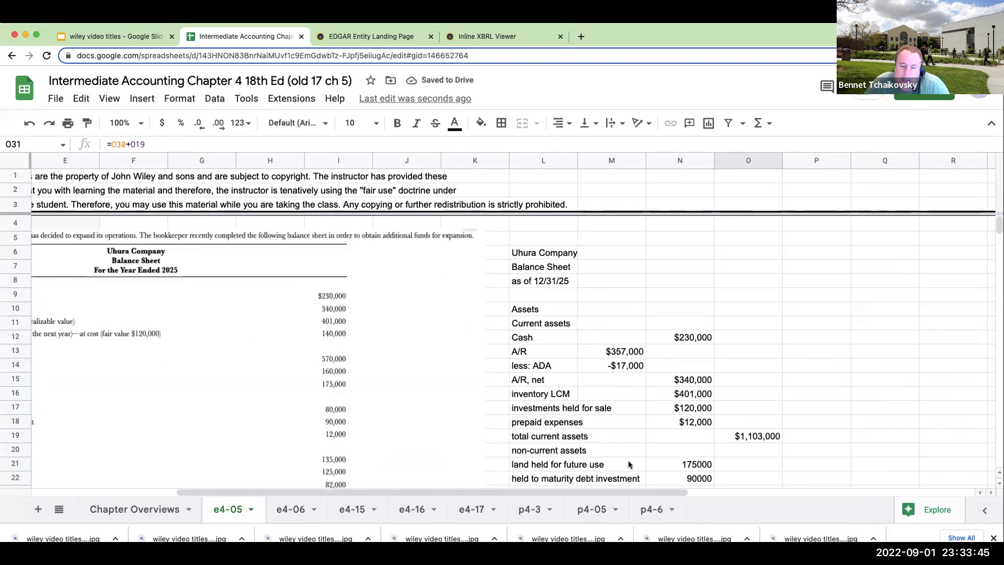
pyautogui.hscroll(-5, 415, 477)
pyautogui.scroll(-2, 586, 407)
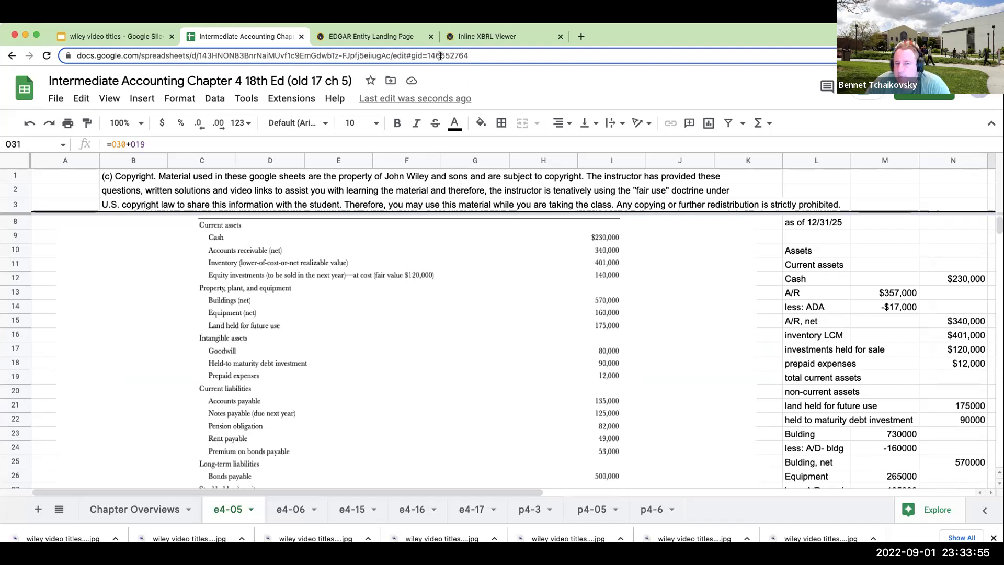
pyautogui.hotkey('ctrl', 'Tab')
pyautogui.hotkey('ctrl', 'Tab')
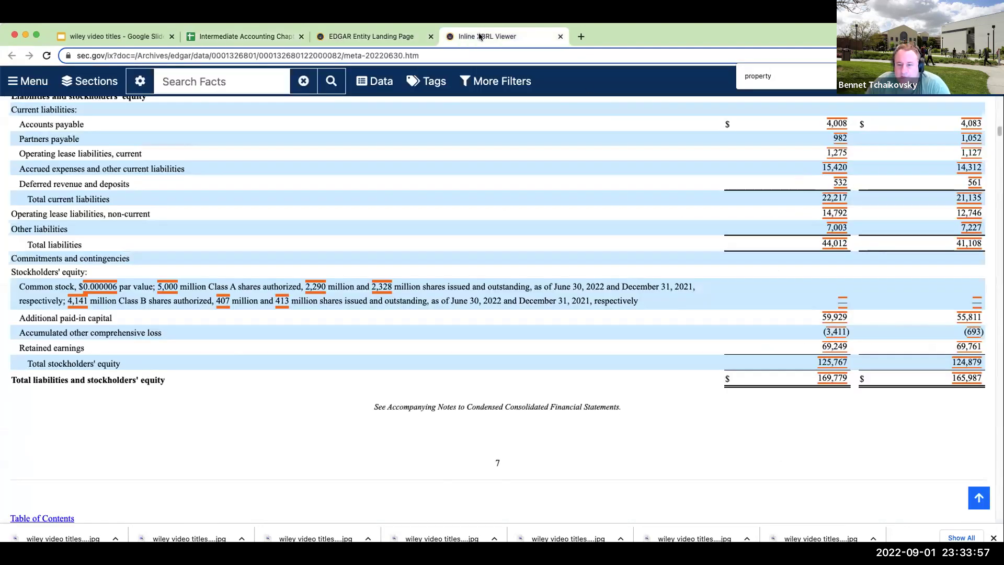
# Close the EDGAR filings list and the Meta Inline XBRL Viewer pages
pyautogui.scroll(8, 720, 269)
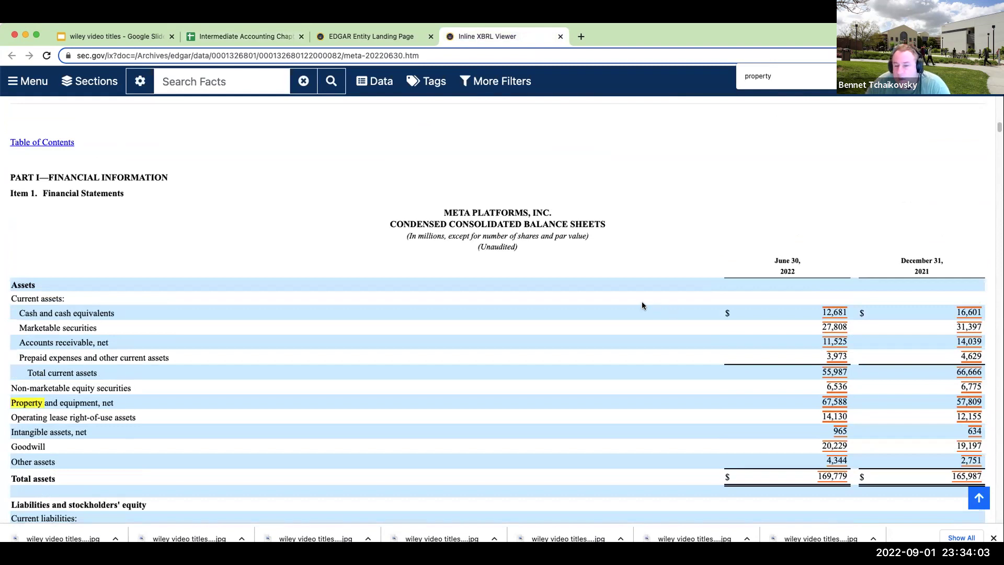
pyautogui.click(362, 35)
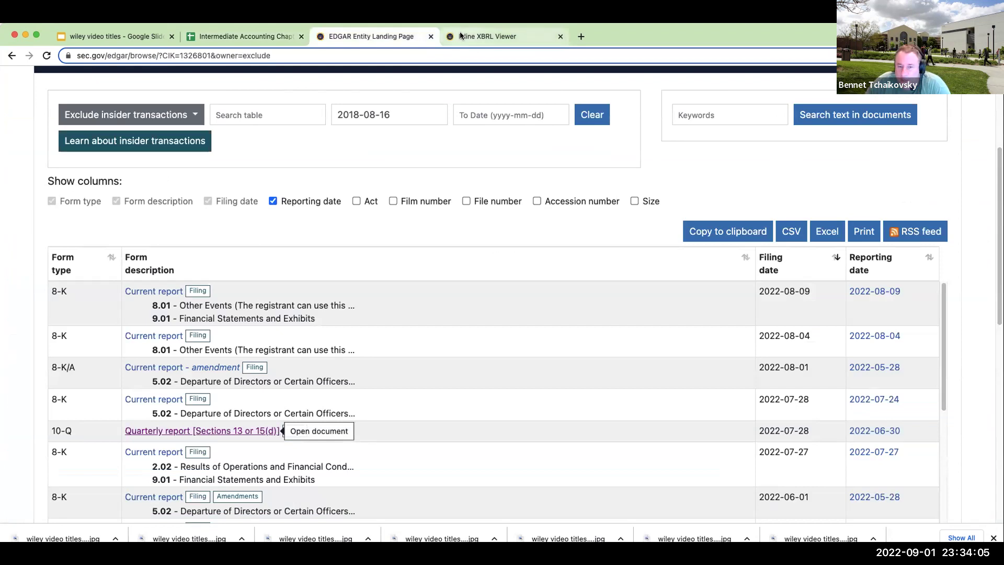
pyautogui.click(430, 37)
pyautogui.click(431, 37)
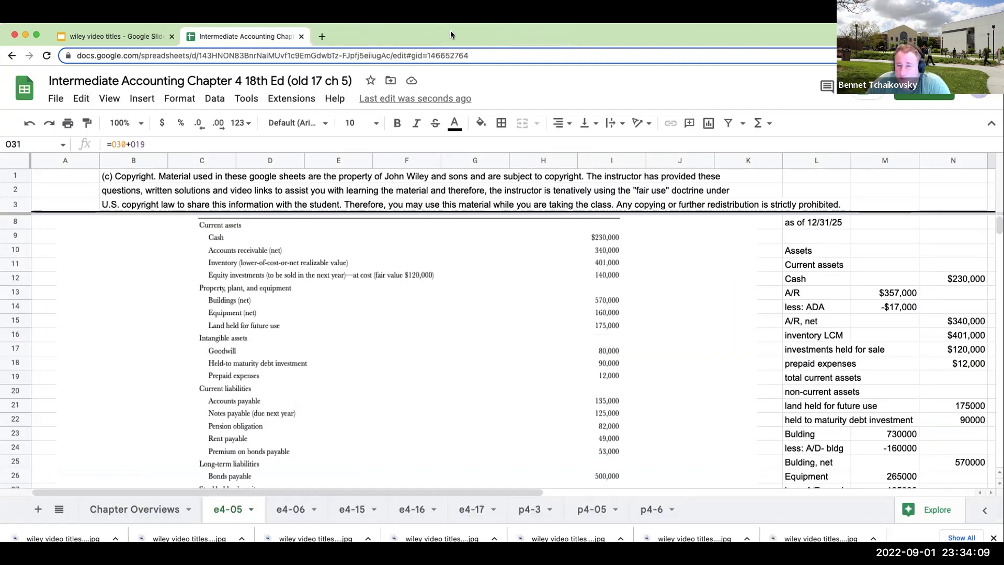
# Open the wiley video titles presentation in Google Slides
pyautogui.click(130, 25)
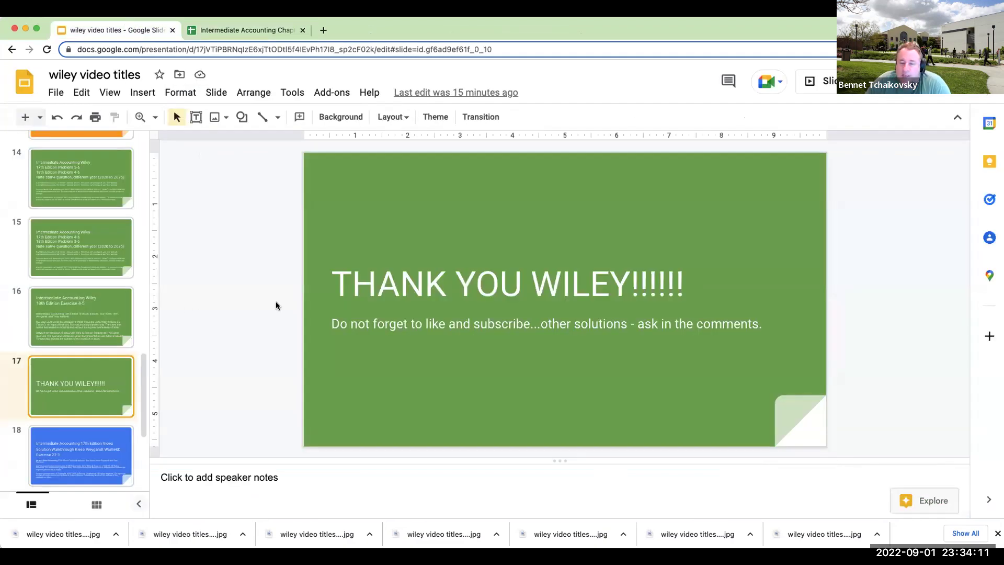